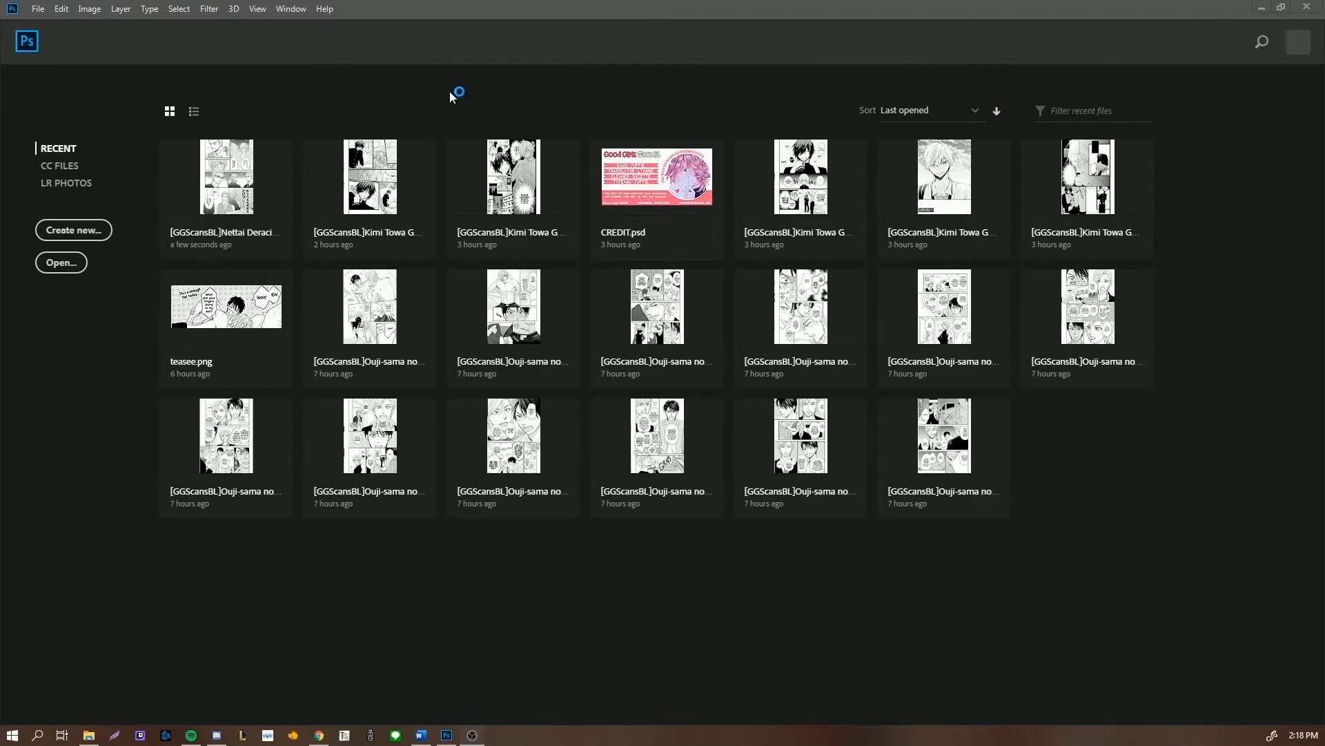
Step: Open the manga page [GGScansBL]Nettai Deracine Houshokuten_v01_ch005_p173 from the TEST FILES folder
{"action": "left_click", "coordinate": [42, 9]}
{"action": "left_click", "coordinate": [42, 38]}
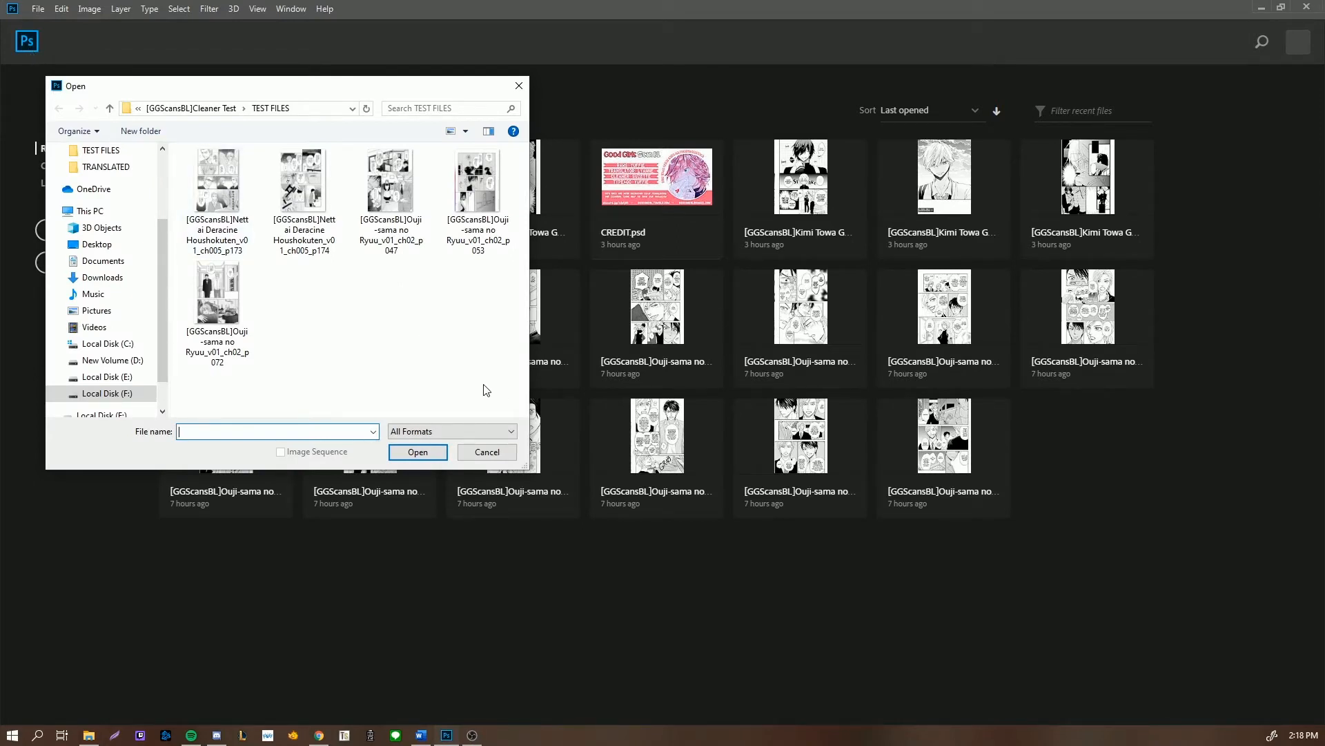
{"action": "left_click_drag", "start_coordinate": [486, 386], "coordinate": [381, 317]}
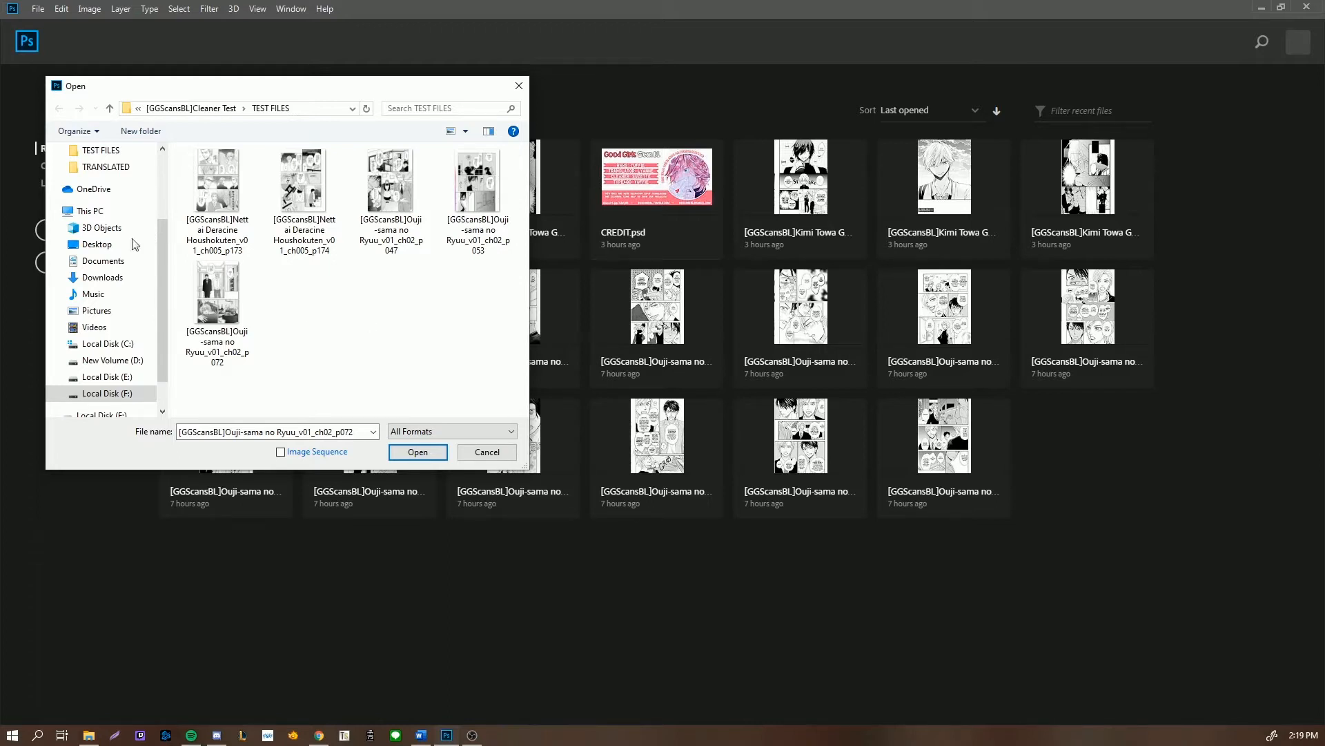
{"action": "double_click", "coordinate": [211, 181]}
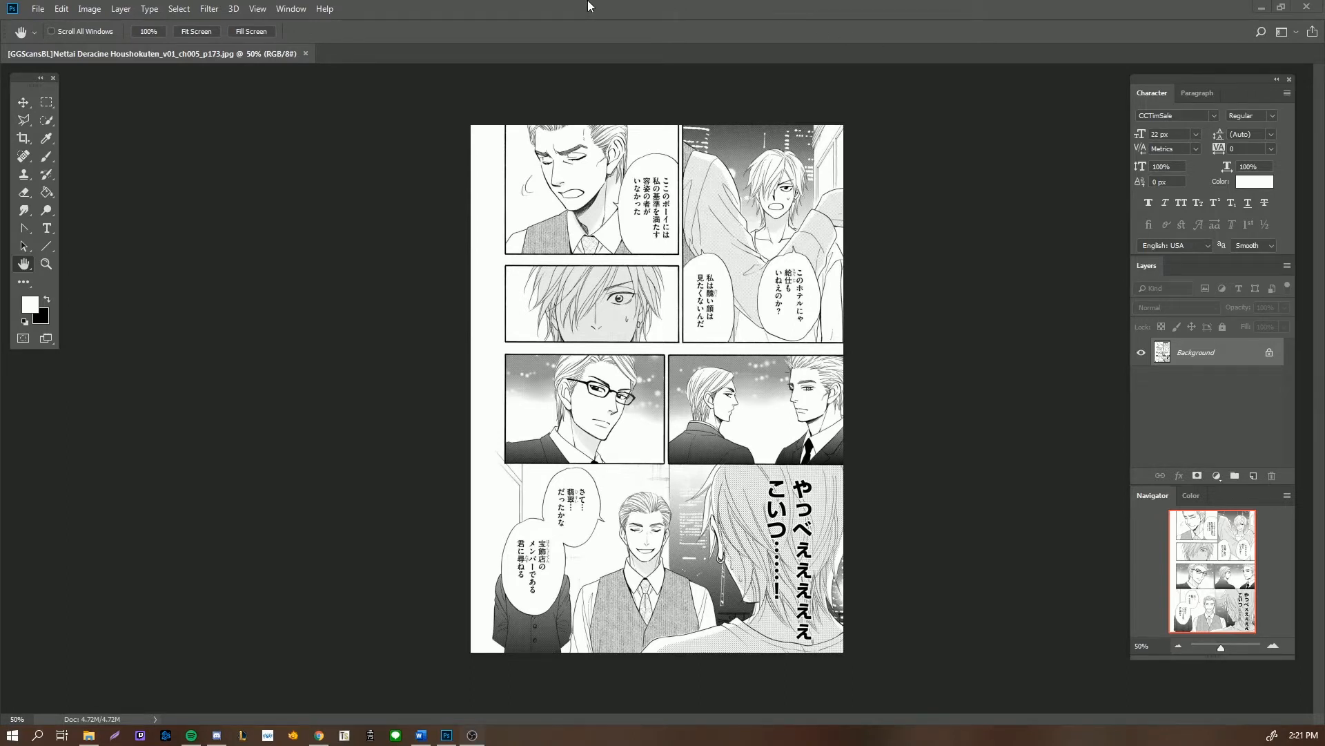
Step: Convert the opened manga page from RGB to Grayscale mode
{"action": "left_click", "coordinate": [92, 13]}
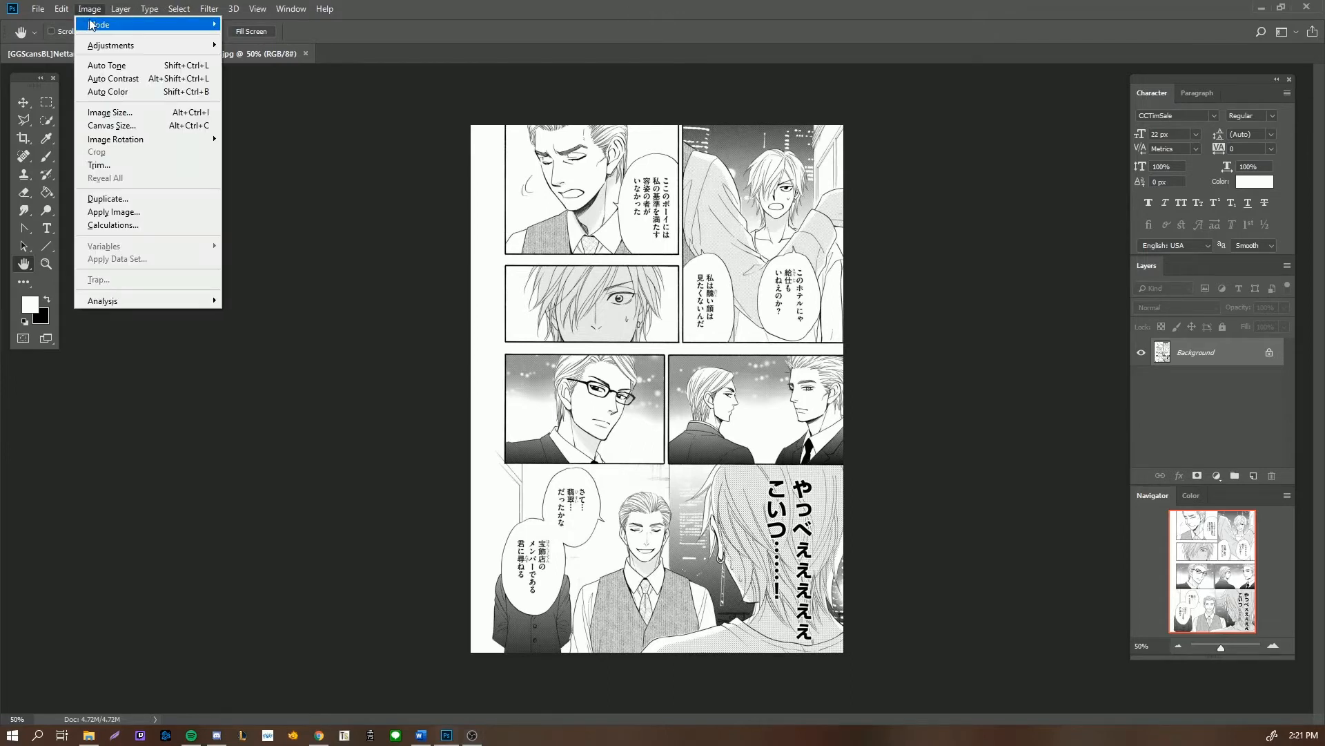
{"action": "mouse_move", "coordinate": [90, 26]}
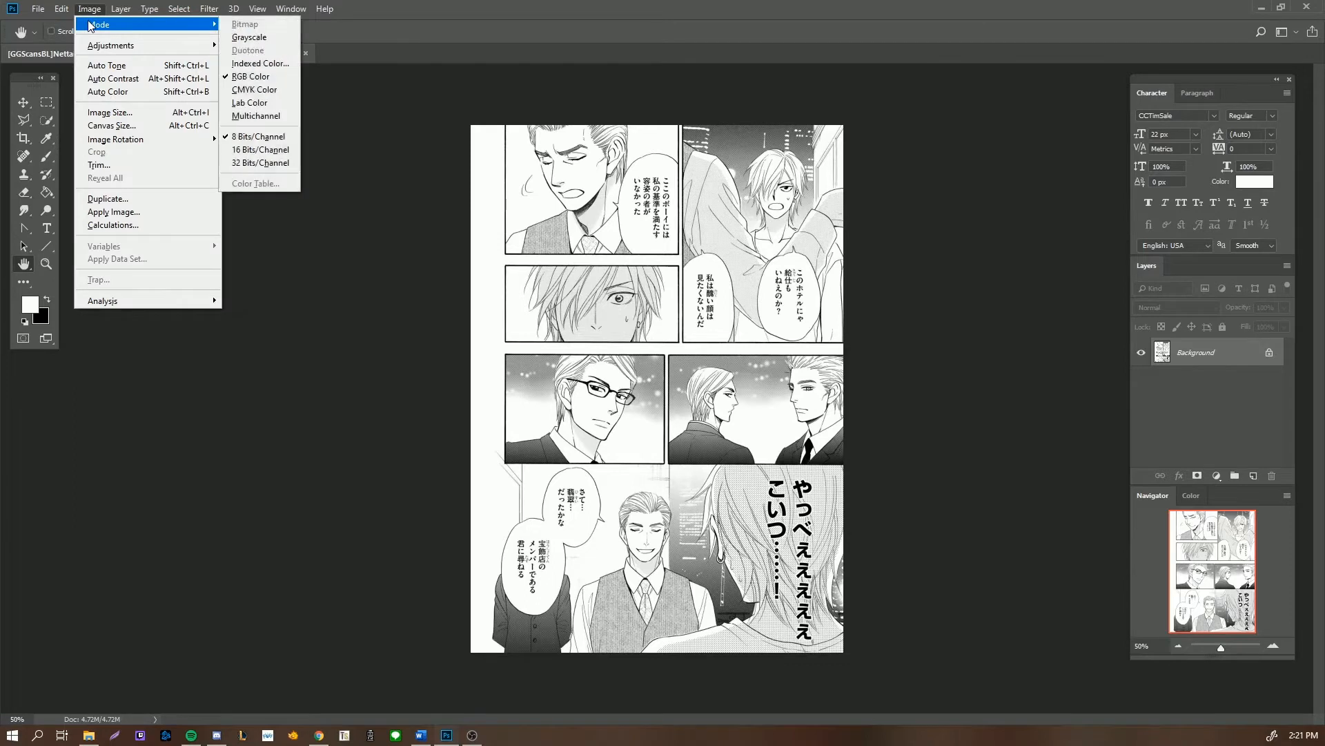
{"action": "left_click", "coordinate": [282, 37]}
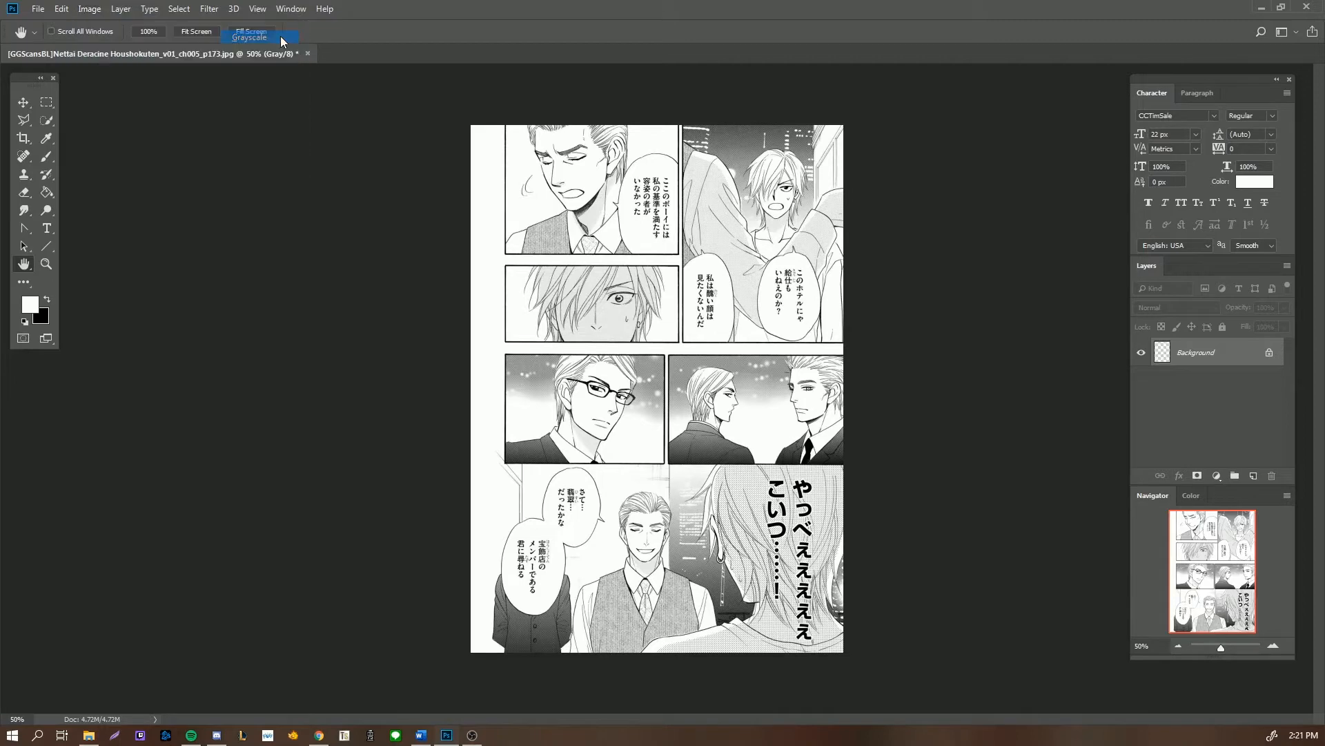
Step: Open the colour cover [GGScansBL]Orikou Yaju Niwa Aragaenai_v01_ch01_p001.png from the Downloads folder to view it as a colour-page example
{"action": "left_click", "coordinate": [38, 8]}
{"action": "left_click", "coordinate": [53, 37]}
{"action": "scroll", "coordinate": [159, 242], "scroll_direction": "up", "scroll_amount": 3}
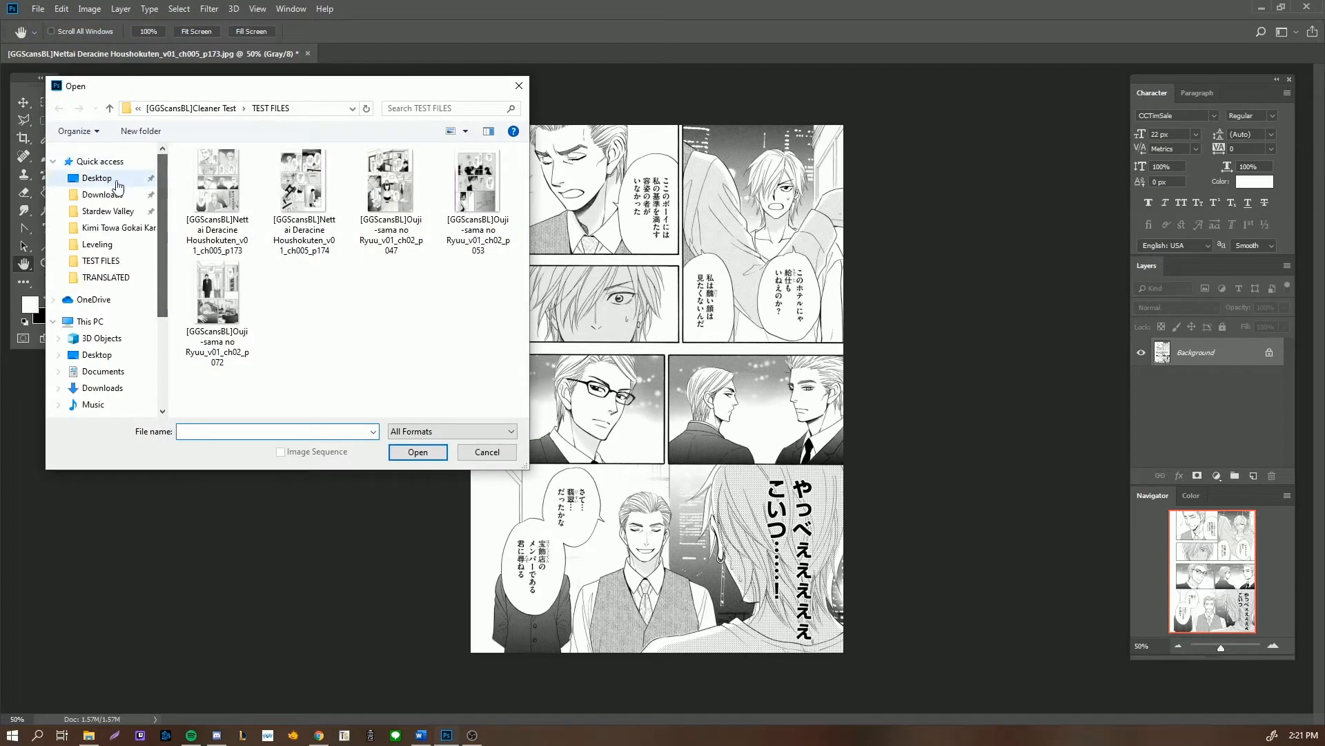
{"action": "left_click", "coordinate": [109, 195]}
{"action": "double_click", "coordinate": [385, 315]}
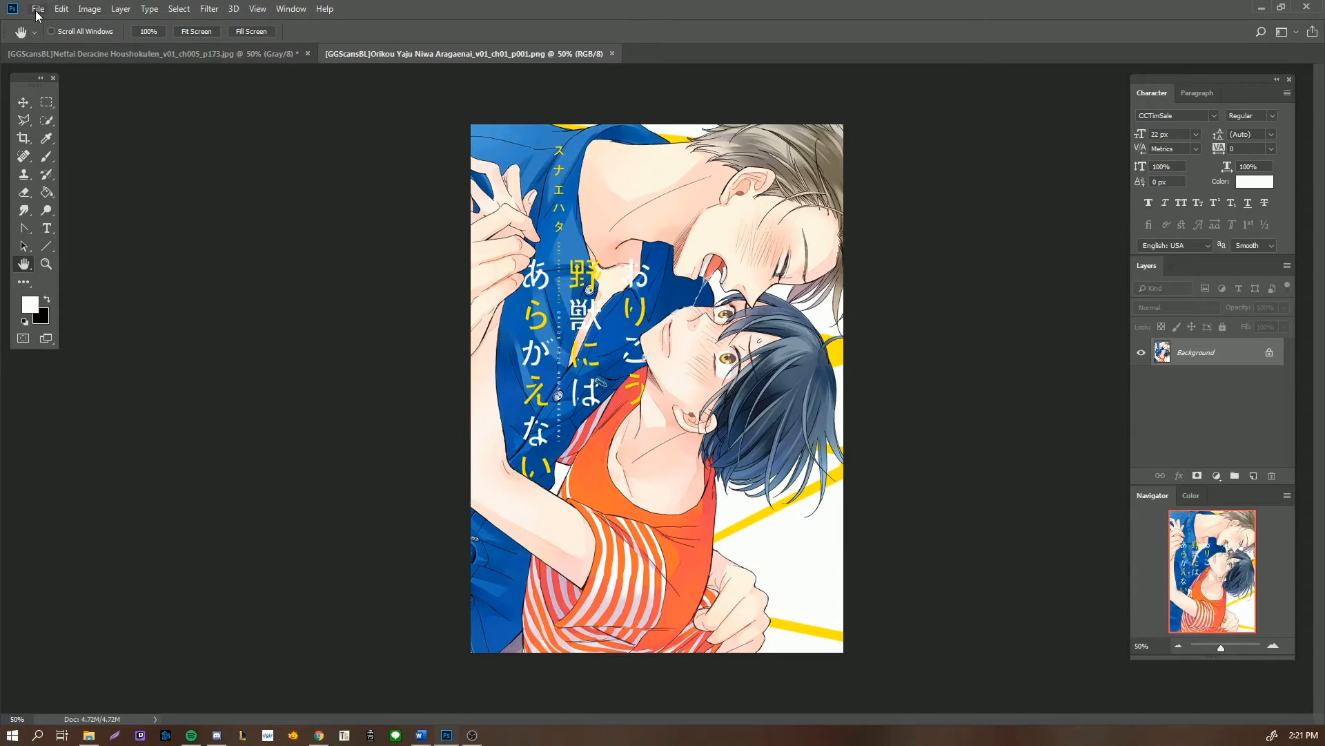
Step: View the Kimi Towa Gokai Kara Hajimarimashitaga cover as a second colour example, and close both cover files without changes
{"action": "left_click", "coordinate": [37, 9]}
{"action": "left_click", "coordinate": [54, 36]}
{"action": "double_click", "coordinate": [442, 290]}
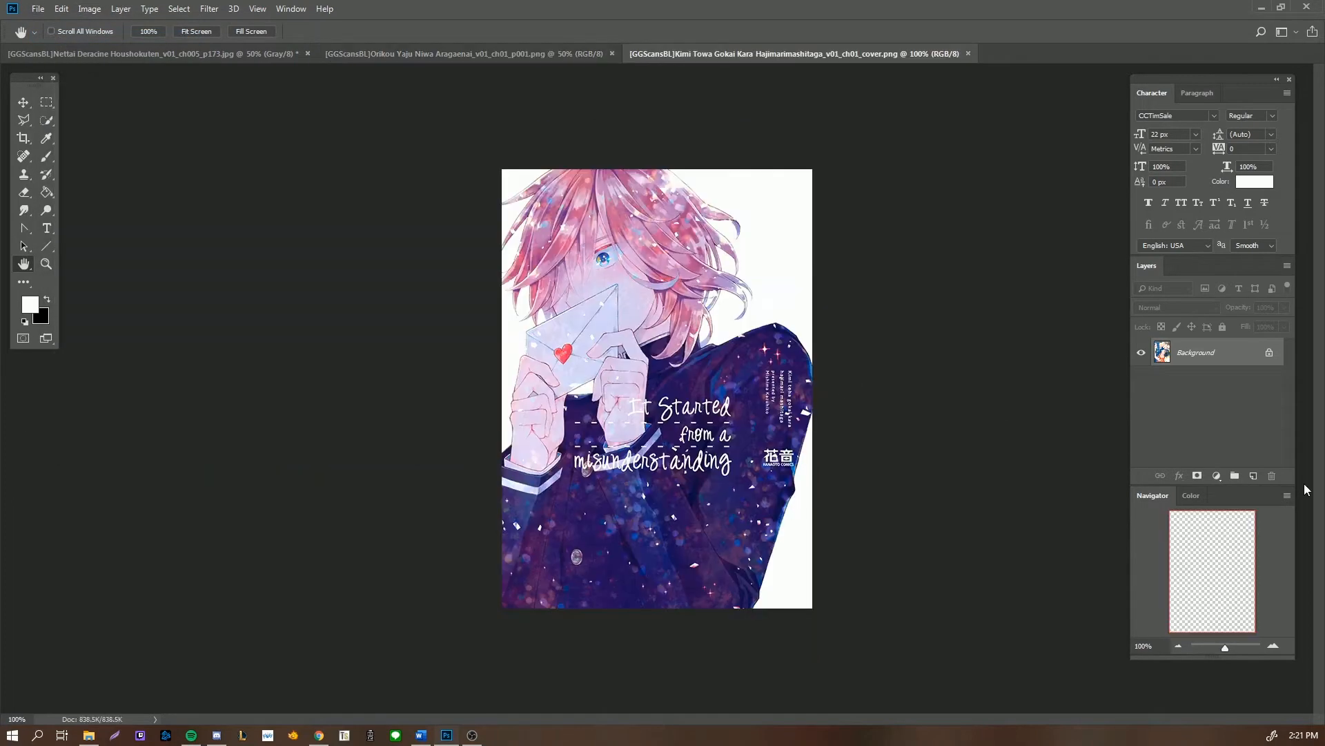
{"action": "left_click", "coordinate": [969, 53]}
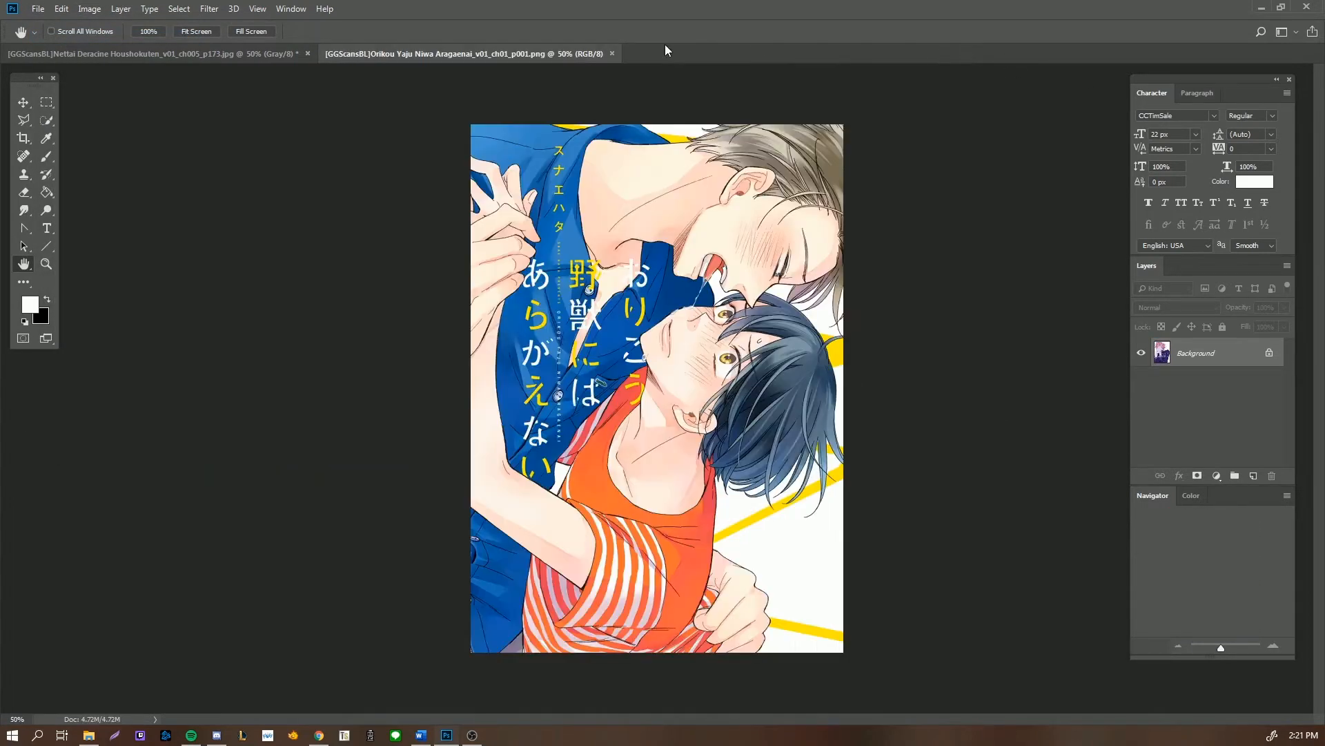
{"action": "left_click", "coordinate": [612, 53]}
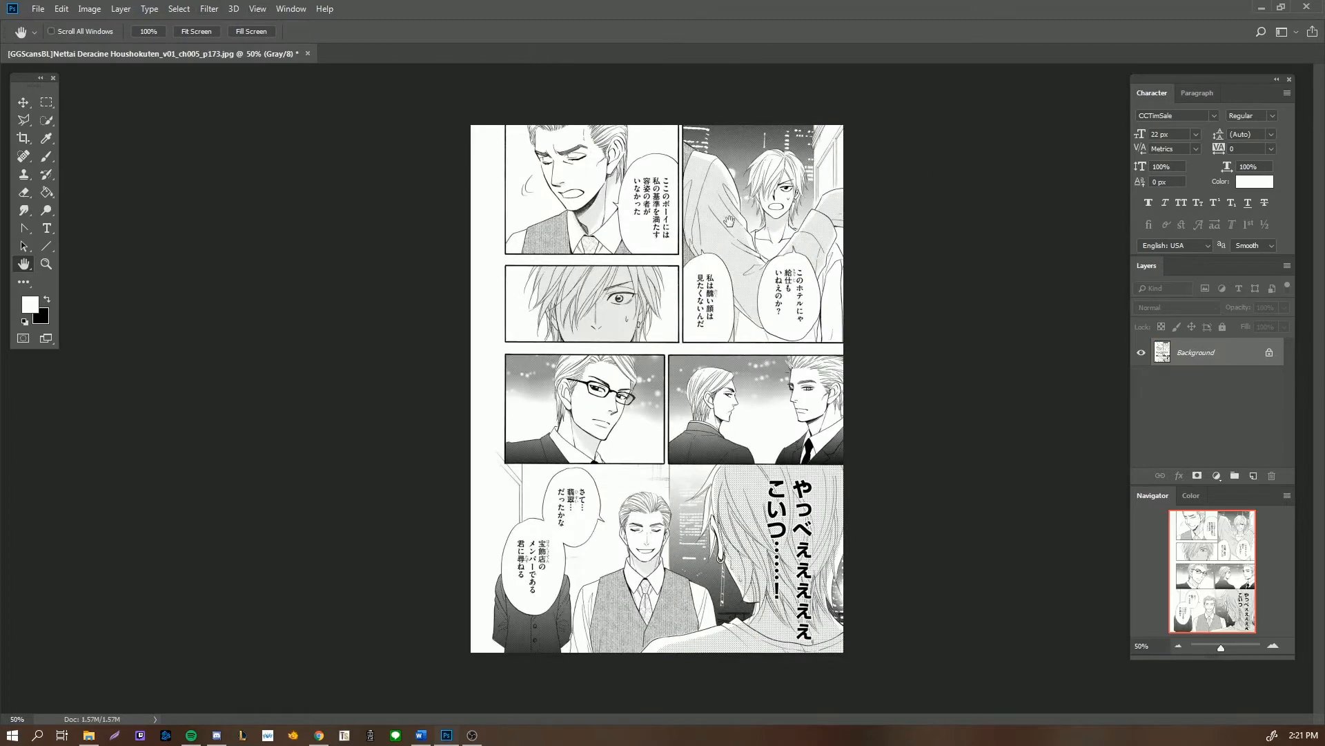
Step: Check which colour mode is set for the p173 manga page
{"action": "left_click", "coordinate": [90, 9]}
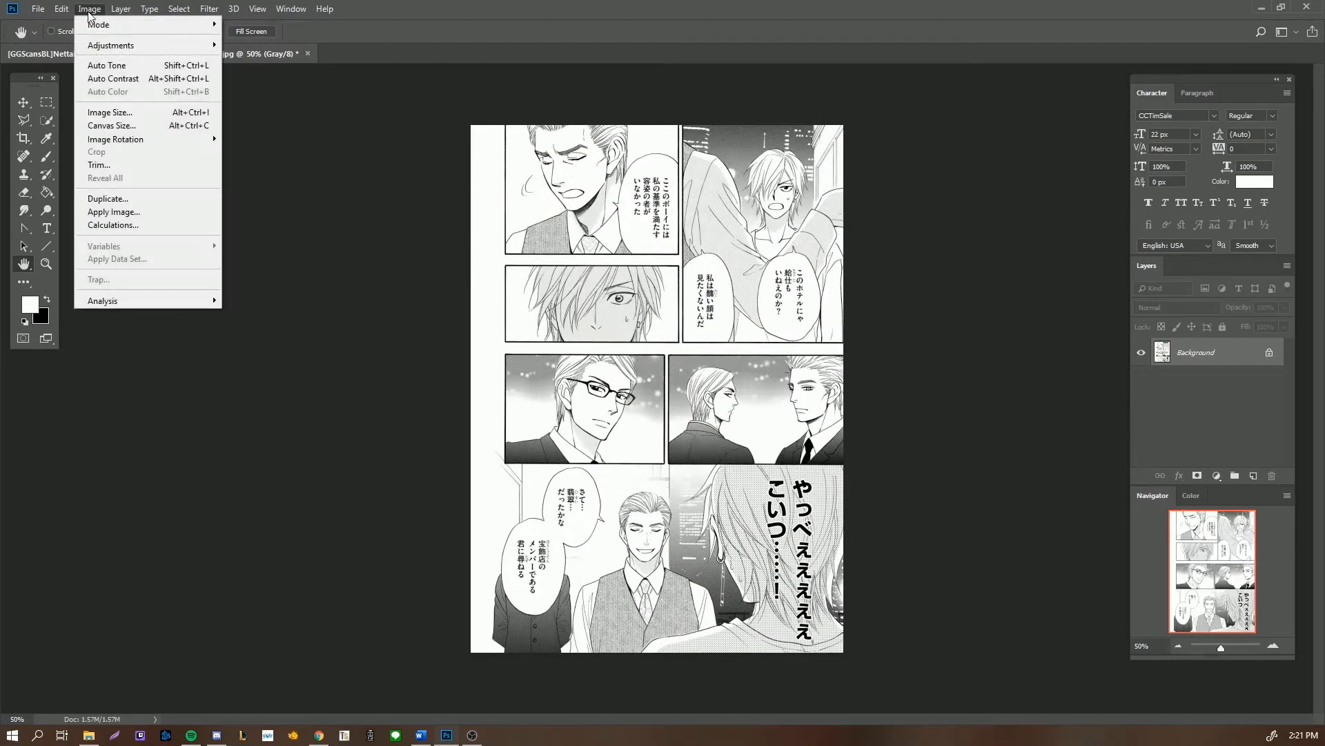
{"action": "mouse_move", "coordinate": [172, 25]}
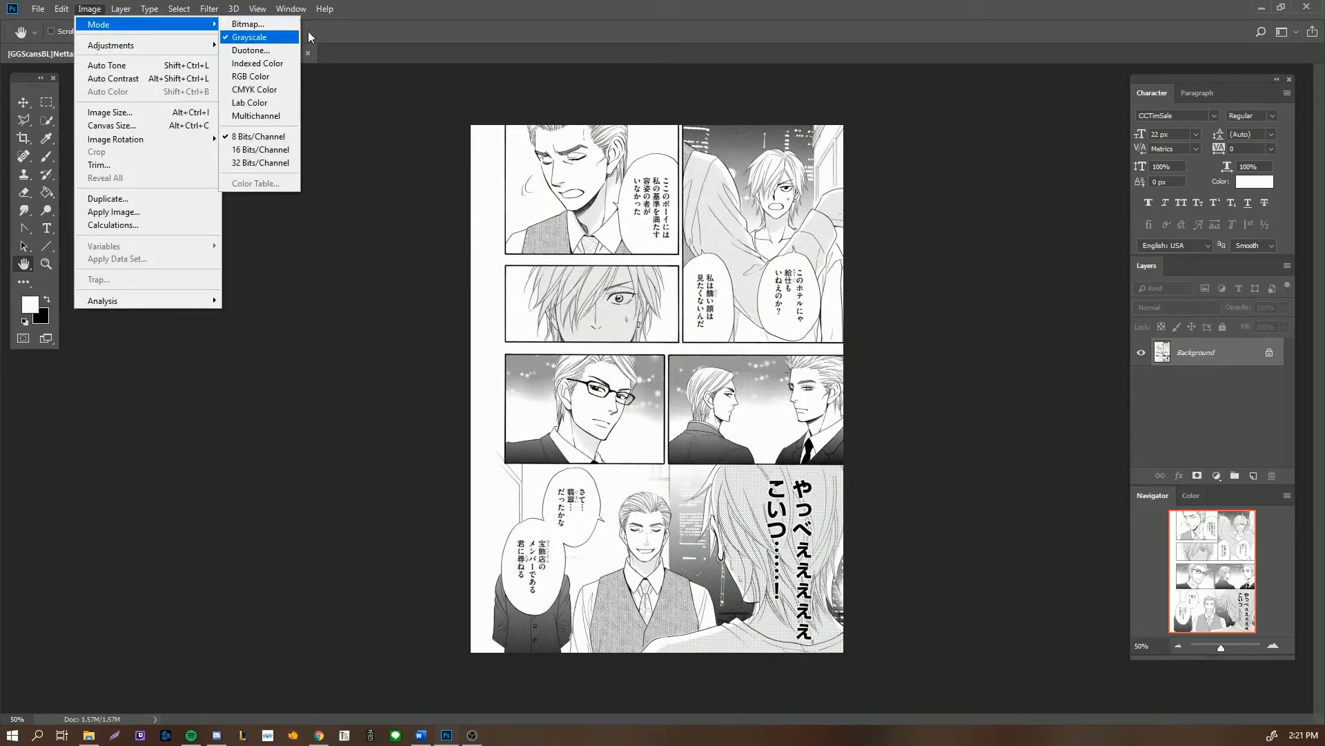
{"action": "left_click", "coordinate": [690, 10]}
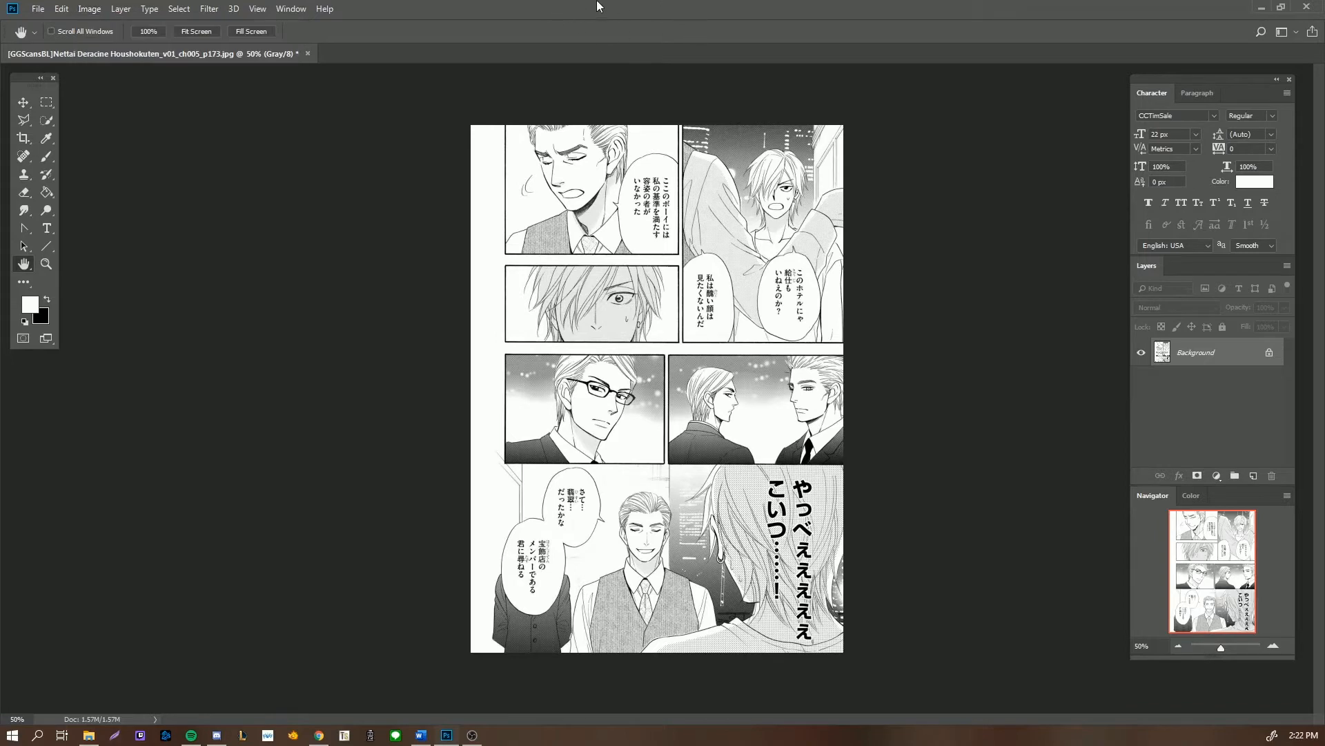
Step: Show the color picker below the layer list and lengthen the layer list area
{"action": "left_click", "coordinate": [296, 9]}
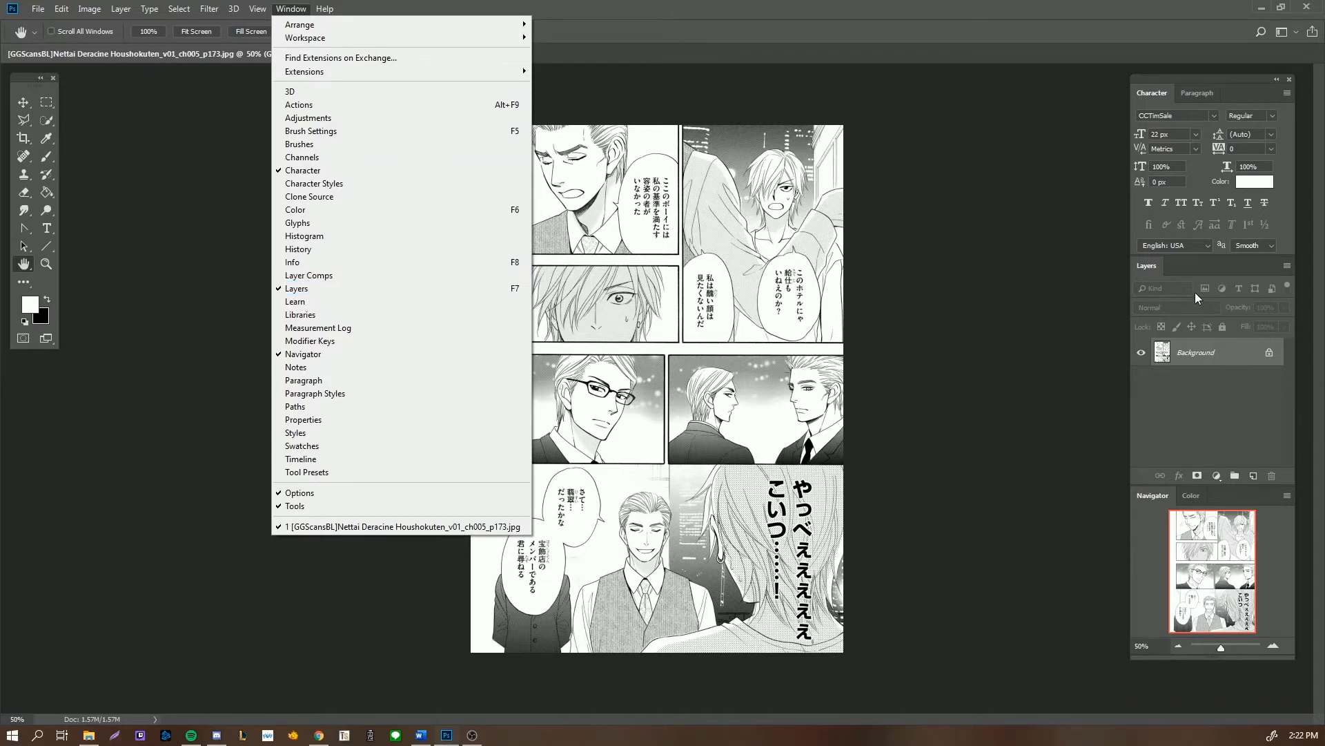
{"action": "left_click", "coordinate": [1142, 273]}
{"action": "left_click_drag", "start_coordinate": [1142, 273], "coordinate": [1173, 247]}
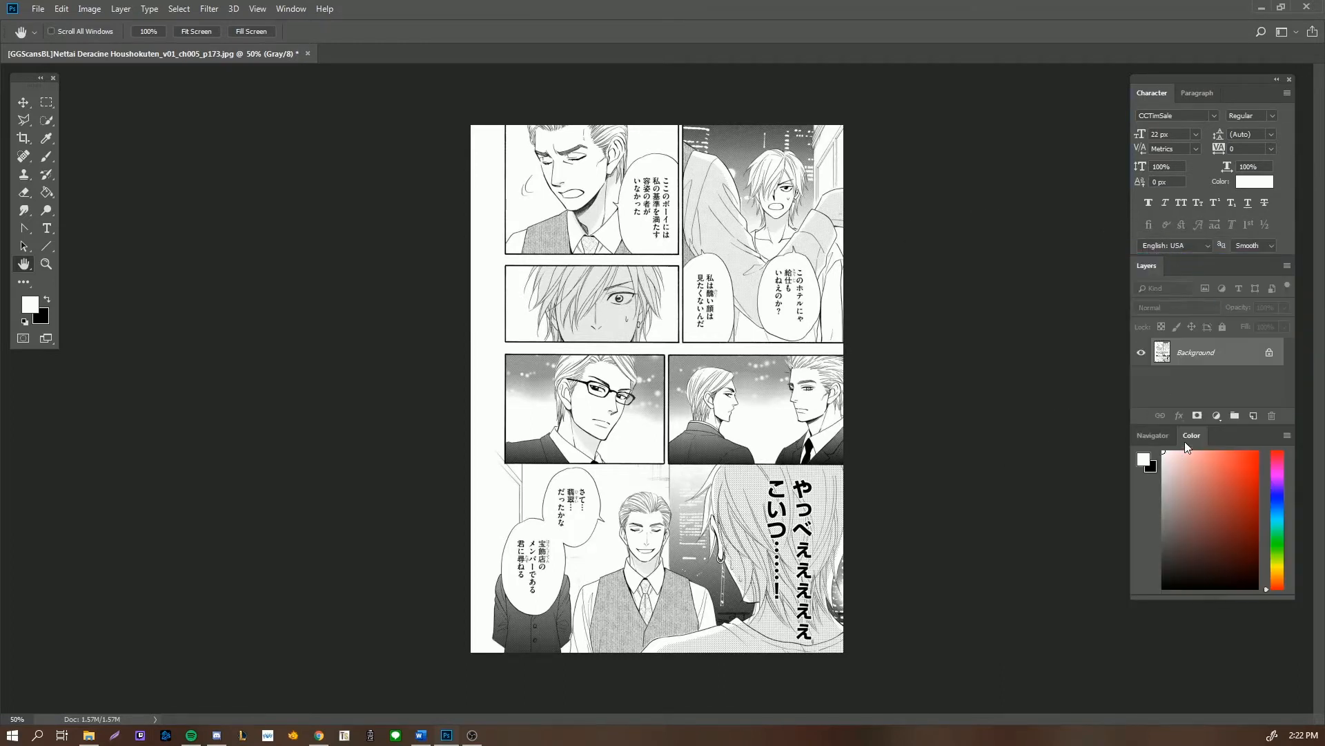
{"action": "left_click_drag", "start_coordinate": [1220, 431], "coordinate": [1219, 495]}
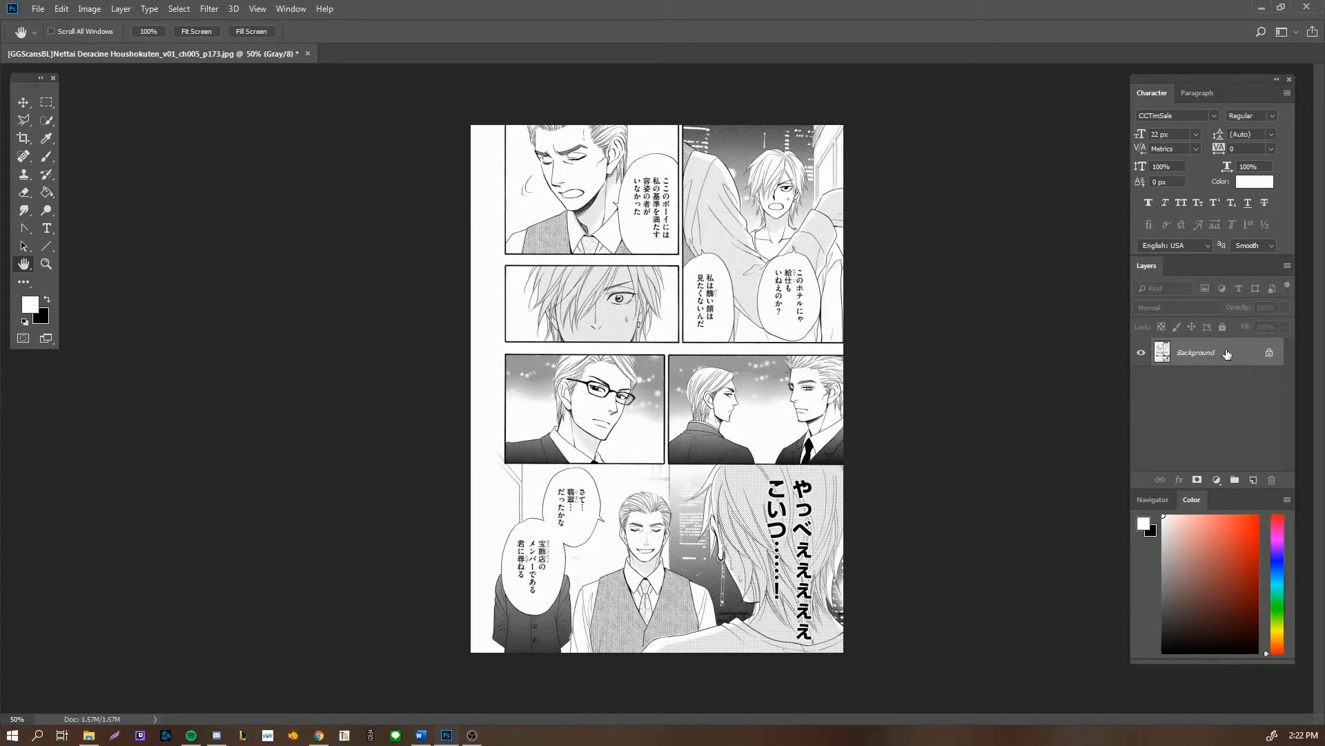
Step: Duplicate the Background layer of the manga page
{"action": "left_click_drag", "start_coordinate": [1227, 355], "coordinate": [1260, 486]}
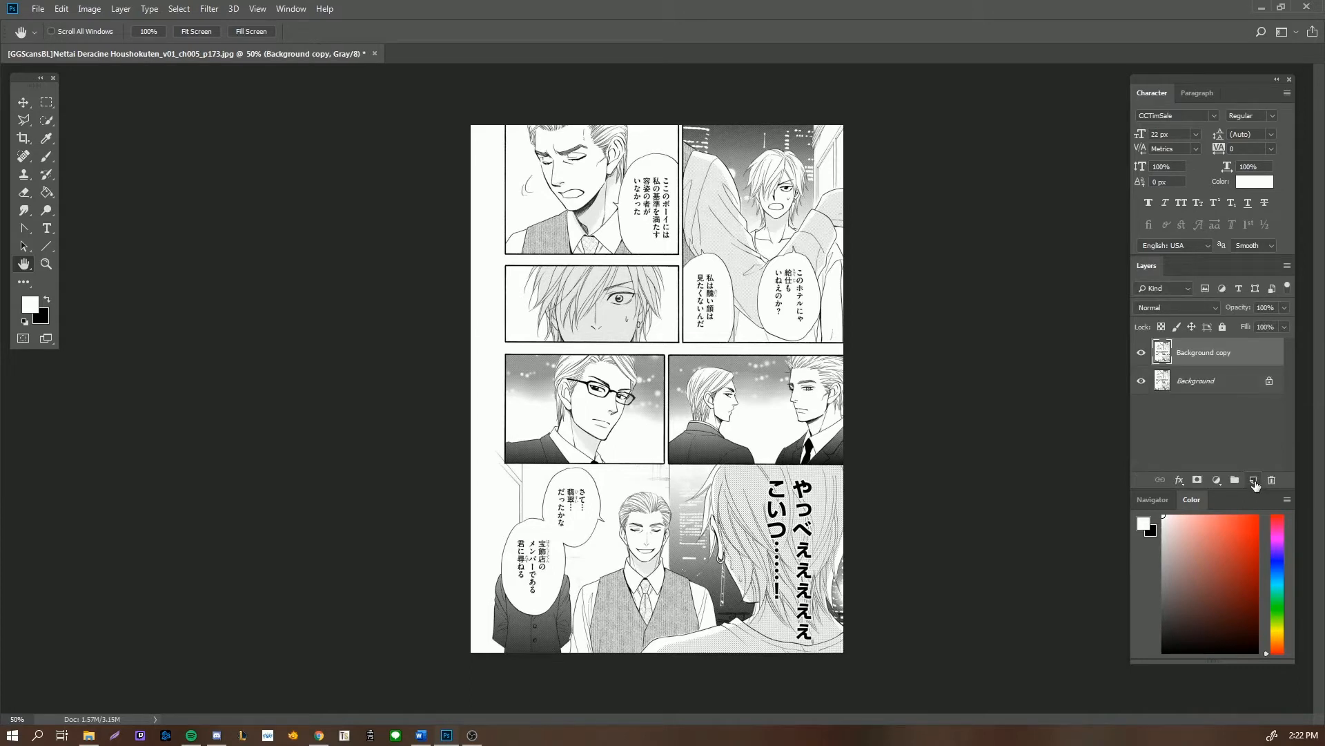
{"action": "left_click", "coordinate": [1254, 481]}
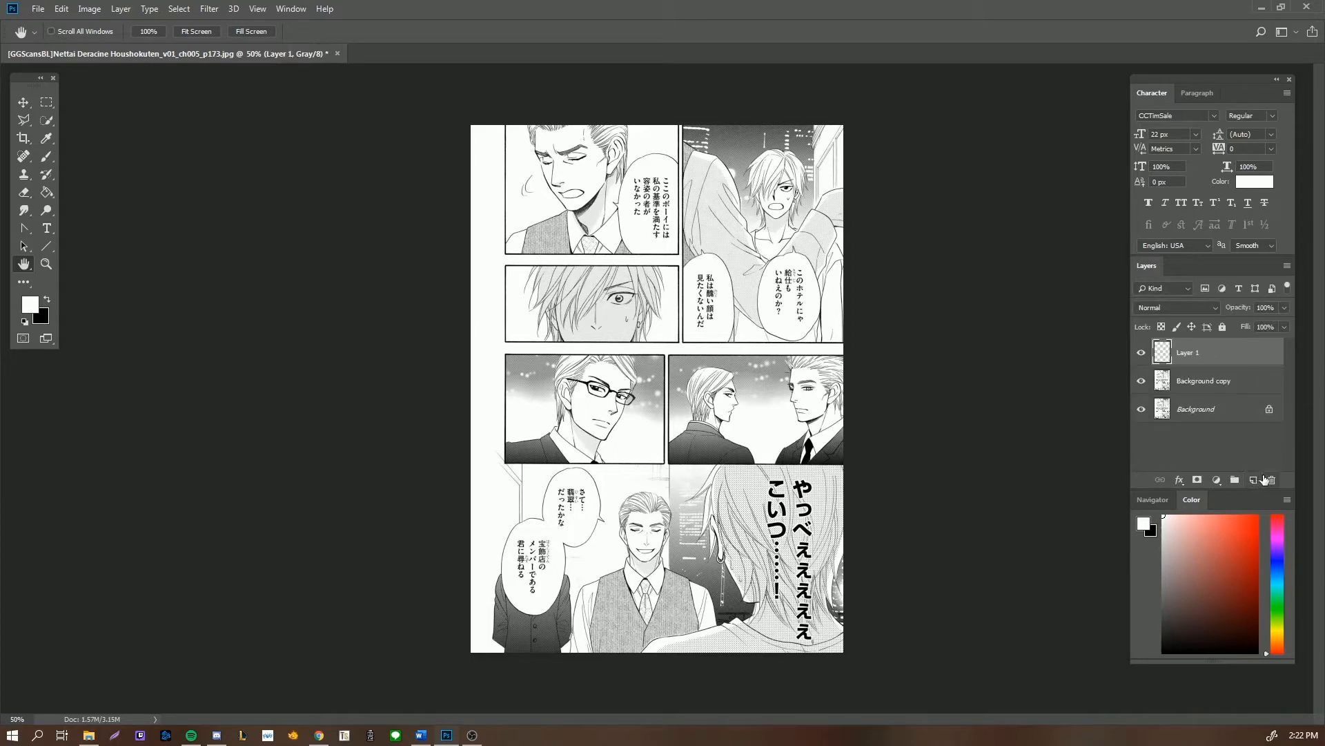
{"action": "left_click", "coordinate": [1272, 479]}
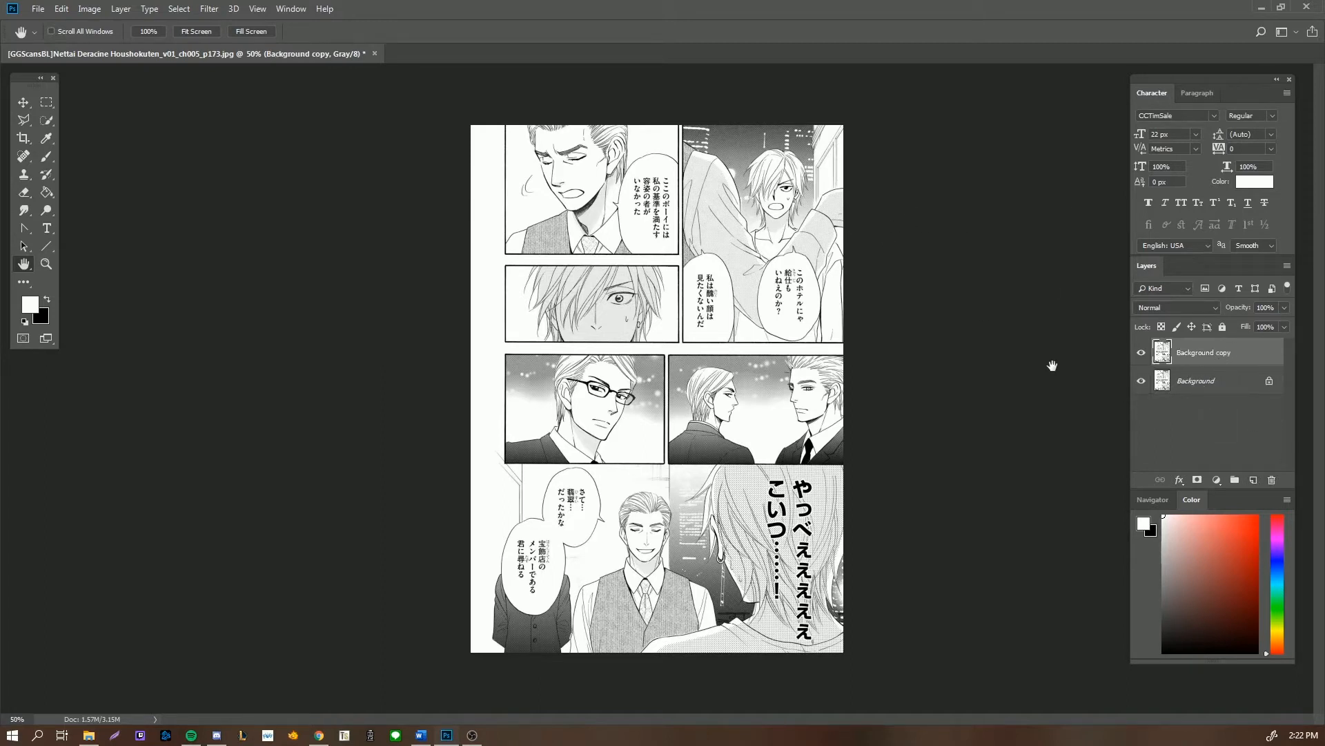
{"action": "left_click", "coordinate": [1217, 381]}
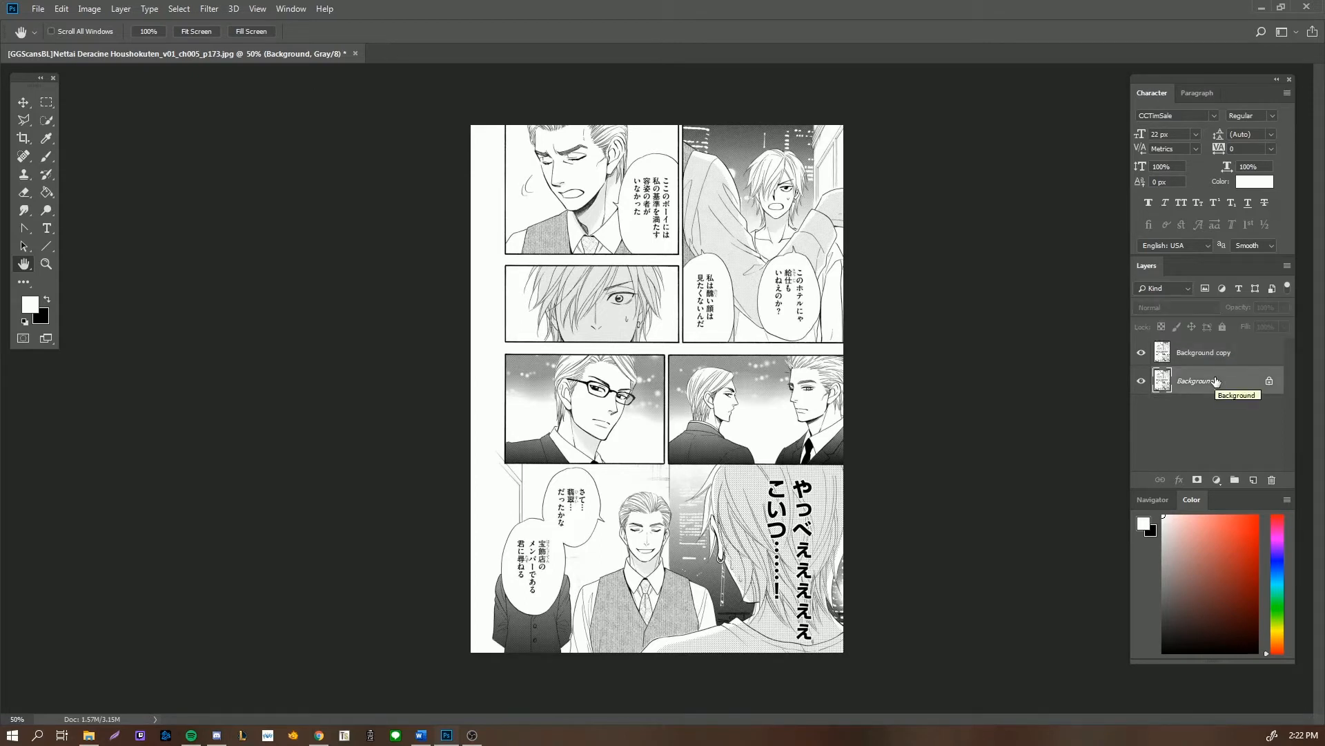
{"action": "right_click", "coordinate": [1217, 381]}
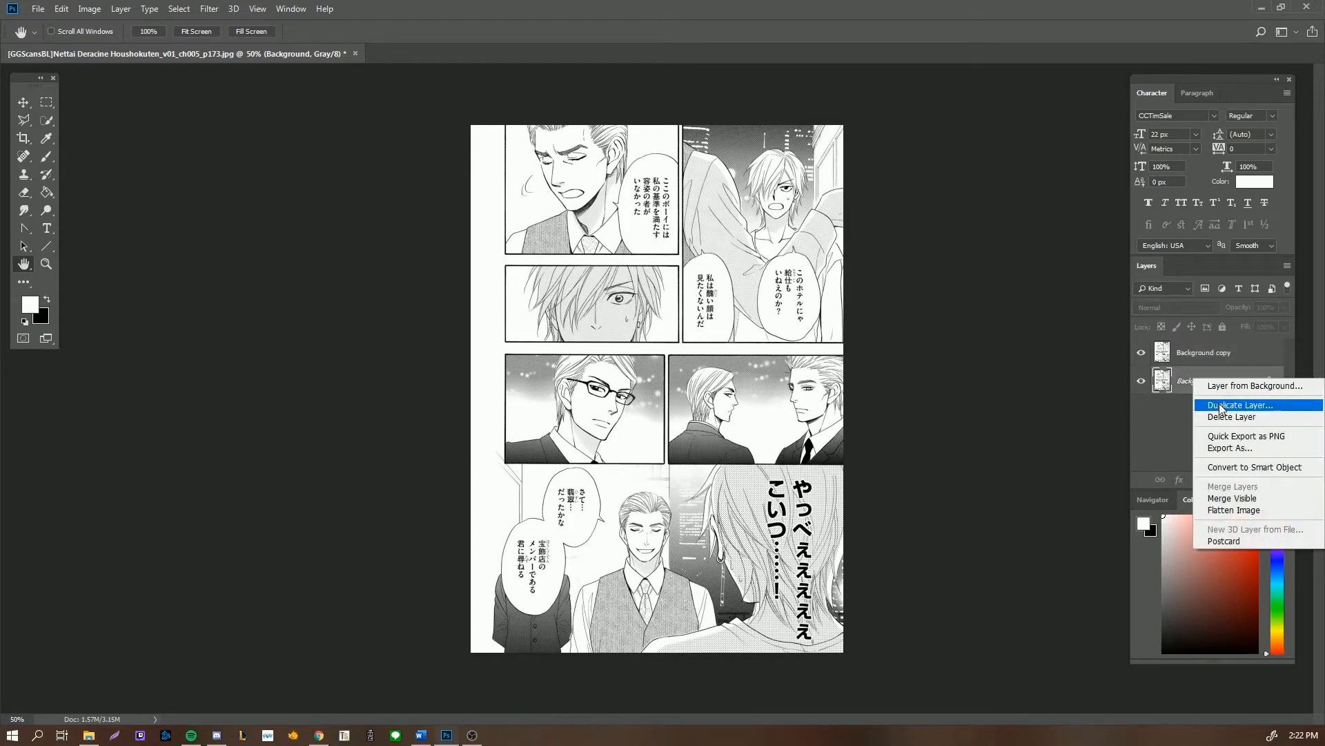
{"action": "left_click", "coordinate": [1220, 354]}
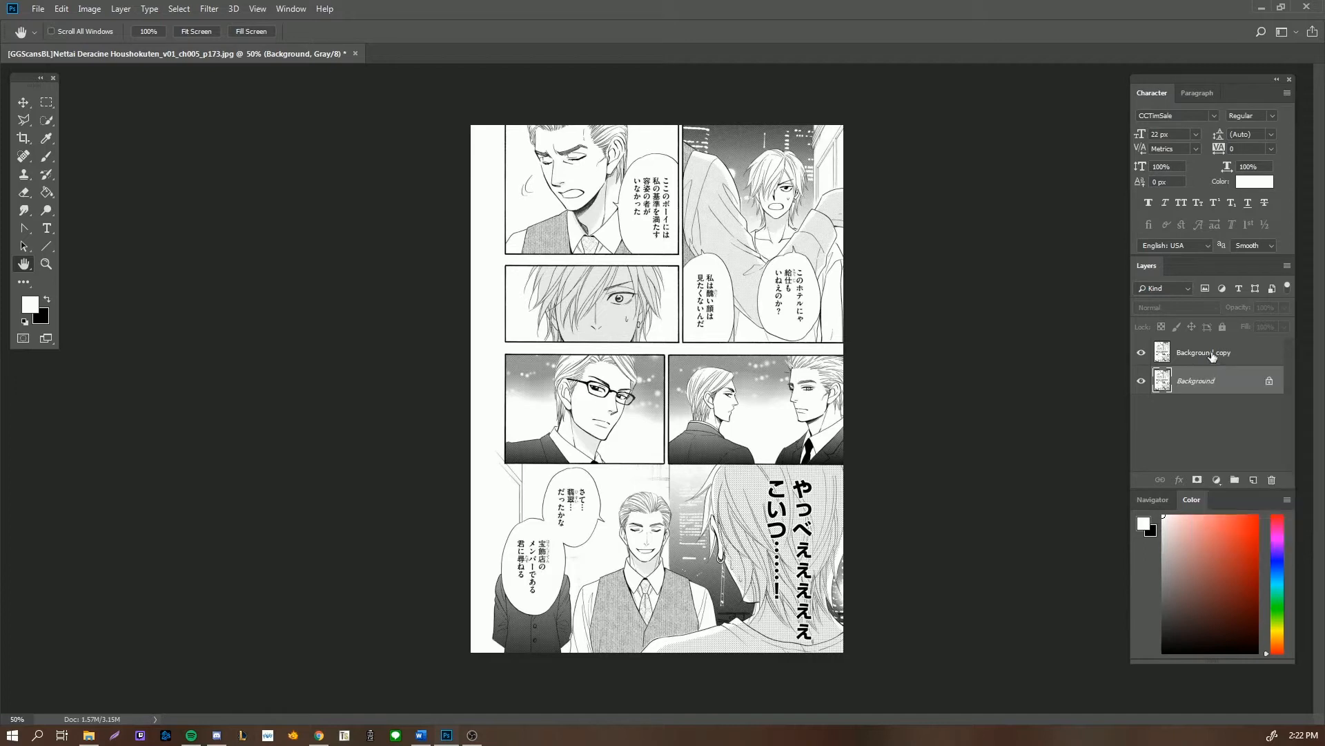
Step: Create a new layer group above Background copy and move Background copy into it
{"action": "left_click", "coordinate": [1235, 358]}
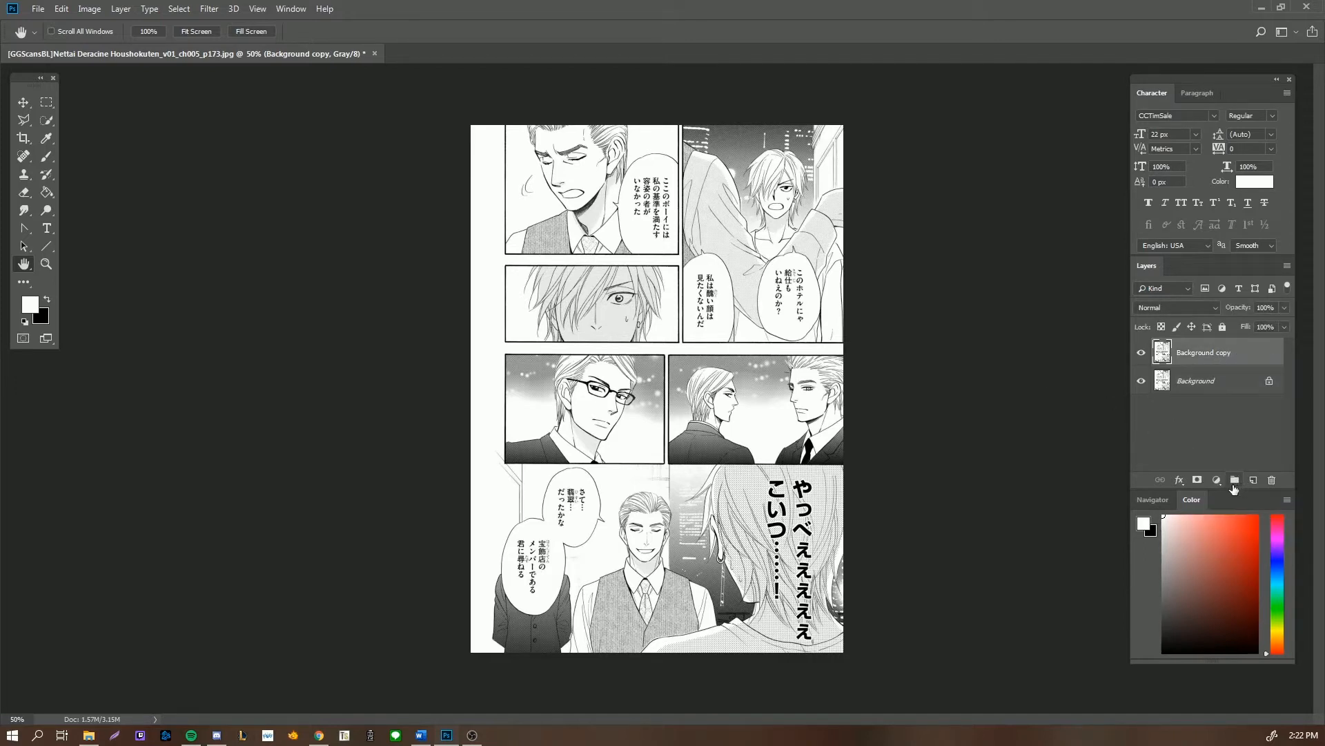
{"action": "left_click", "coordinate": [1235, 481]}
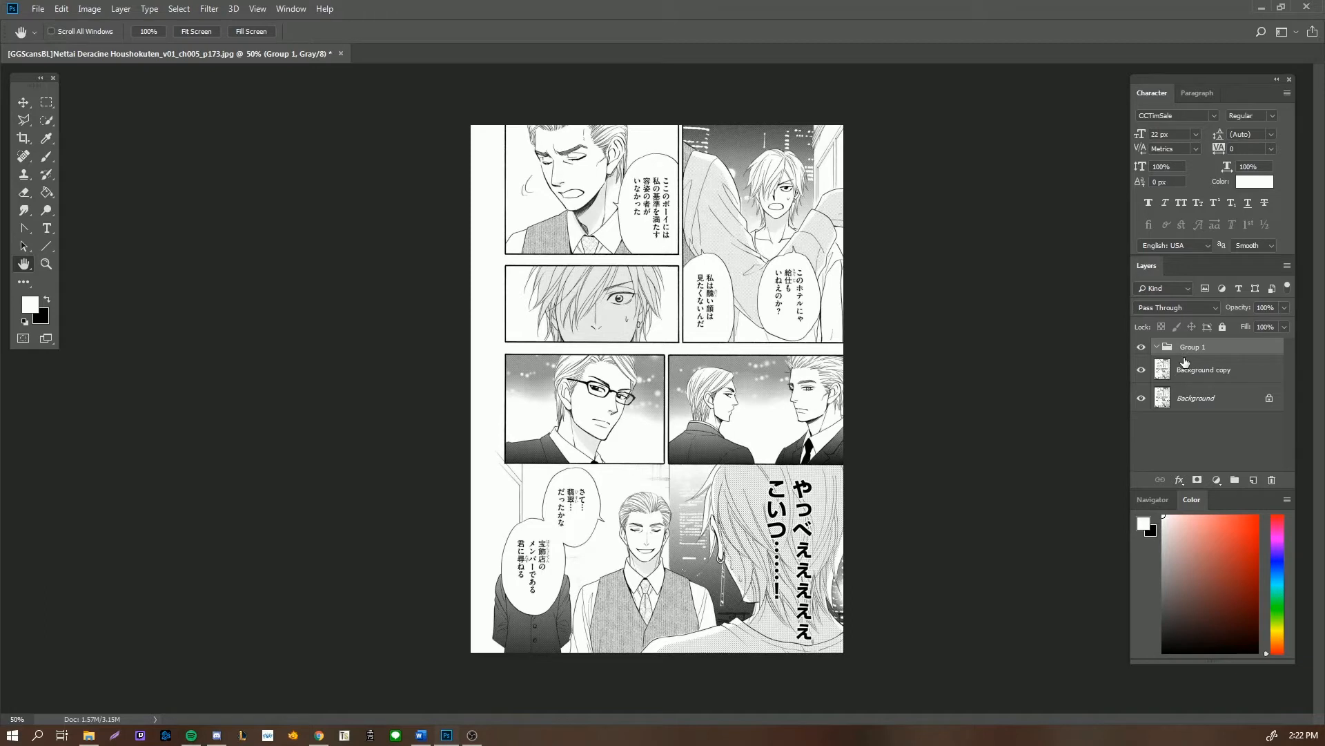
{"action": "left_click_drag", "start_coordinate": [1220, 375], "coordinate": [1250, 355]}
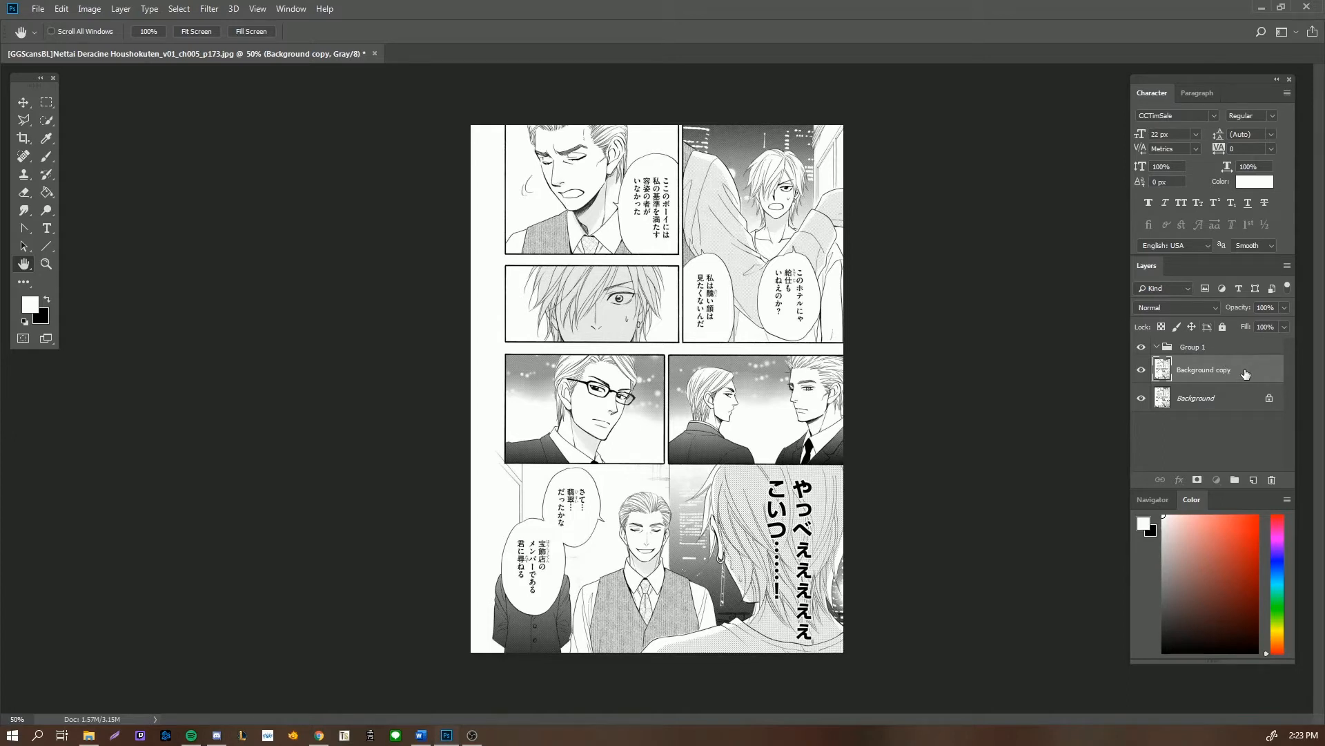
{"action": "left_click_drag", "start_coordinate": [1209, 370], "coordinate": [1219, 351]}
{"action": "left_click", "coordinate": [1161, 348]}
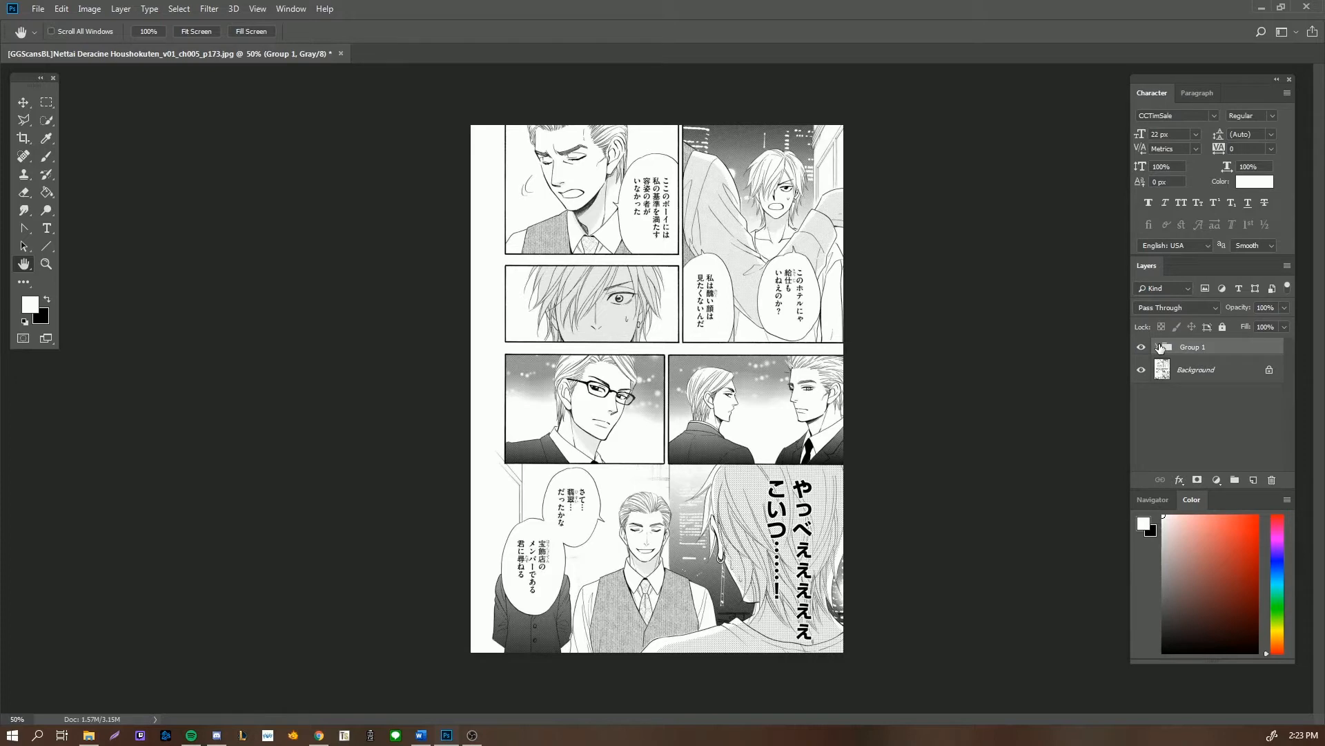
{"action": "left_click", "coordinate": [1160, 349]}
Step: Add two Levels adjustment layers above Background copy inside the group
{"action": "left_click", "coordinate": [1237, 374]}
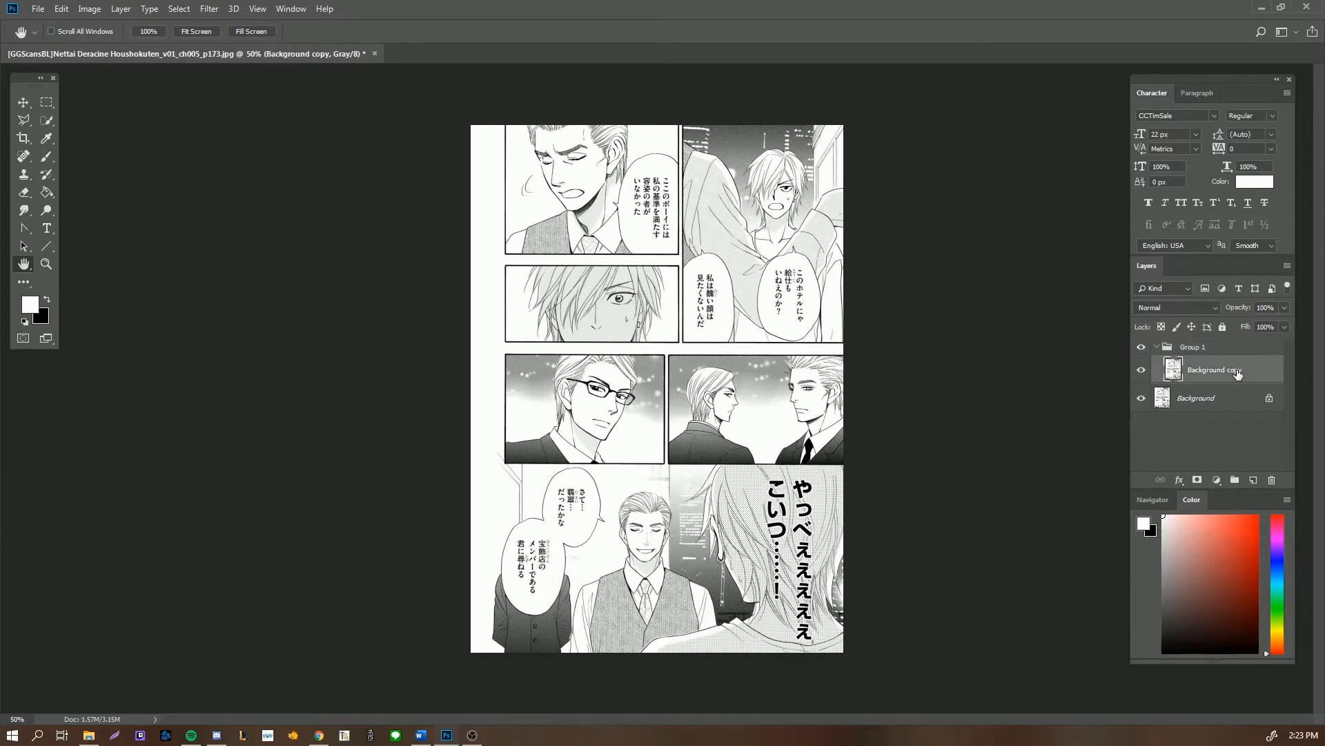
{"action": "left_click", "coordinate": [1216, 480]}
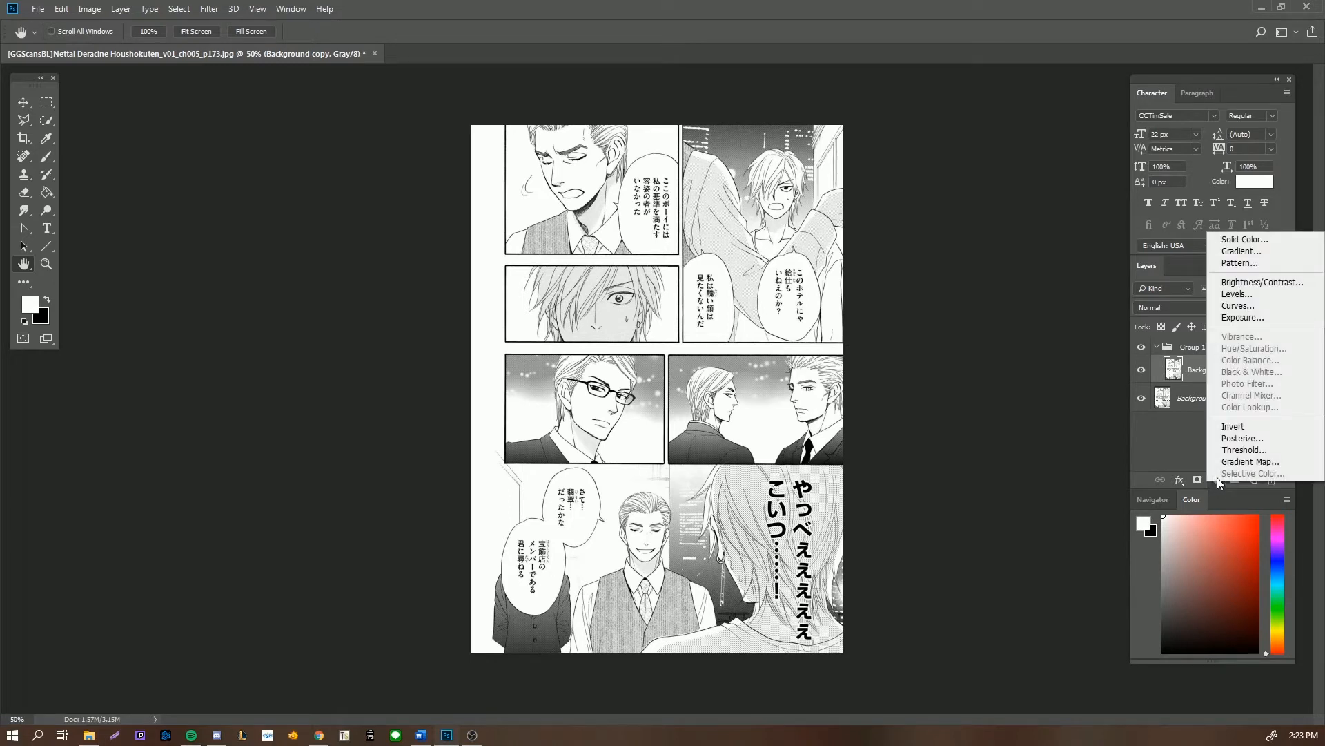
{"action": "left_click", "coordinate": [1260, 296]}
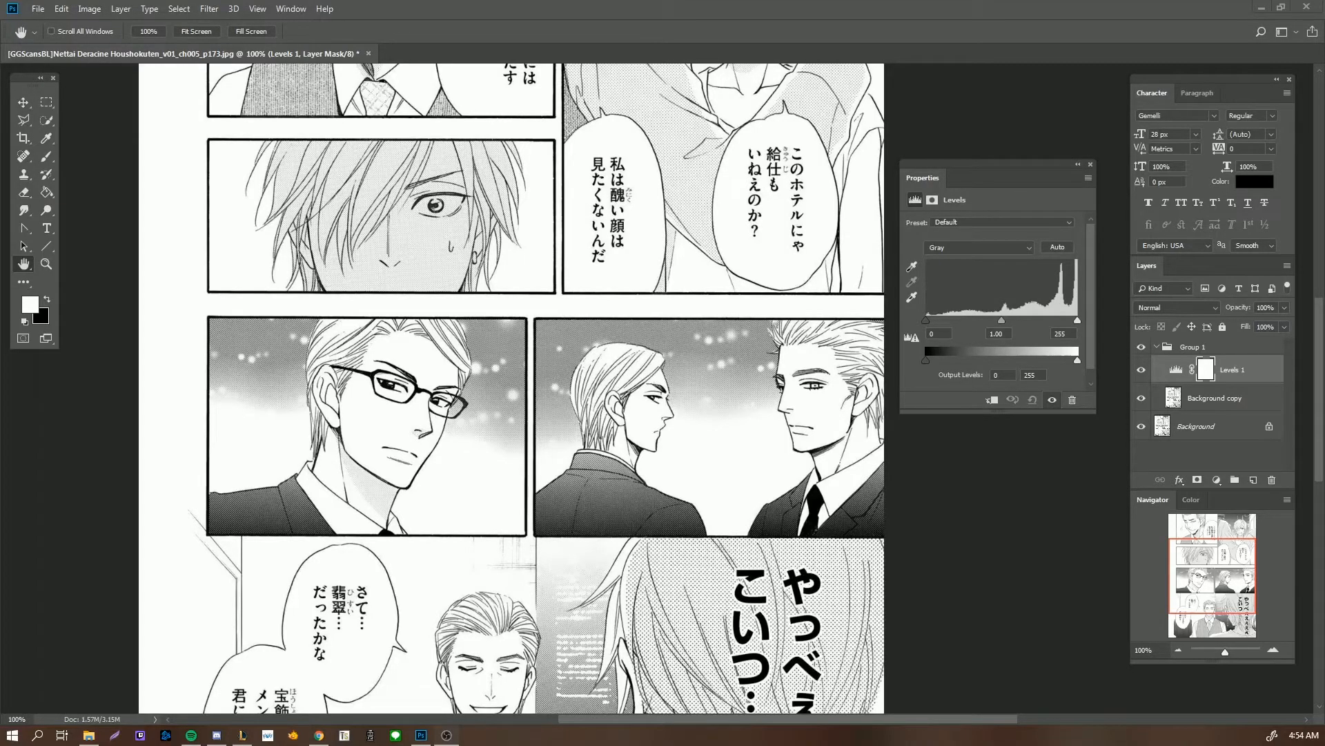
{"action": "left_click", "coordinate": [1215, 480]}
{"action": "left_click", "coordinate": [1266, 298]}
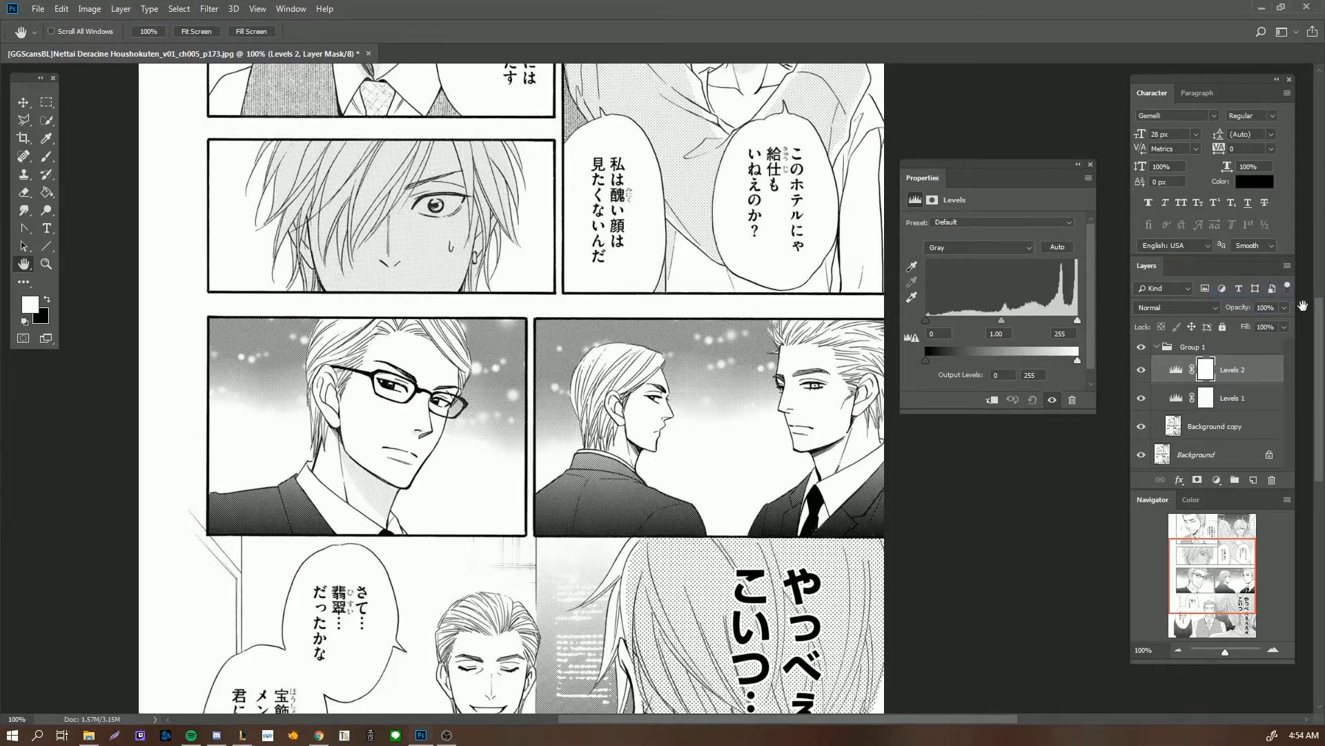
Step: Rename the upper Levels adjustment layer as hyperleveling
{"action": "double_click", "coordinate": [1233, 369]}
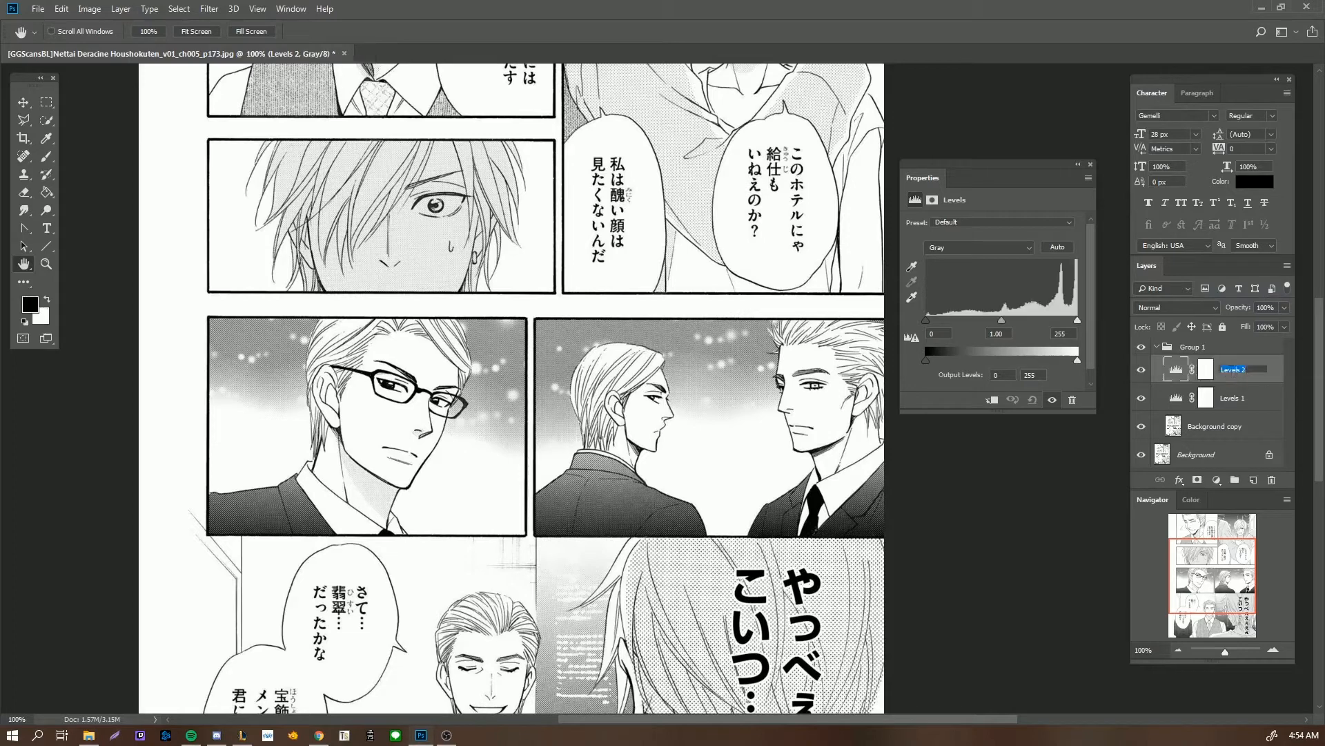
{"action": "type", "text": "hyperl"}
{"action": "key", "text": "Return"}
Step: Set the midtone input level of the hyperleveling adjustment layer to 0.01
{"action": "left_click", "coordinate": [1246, 403]}
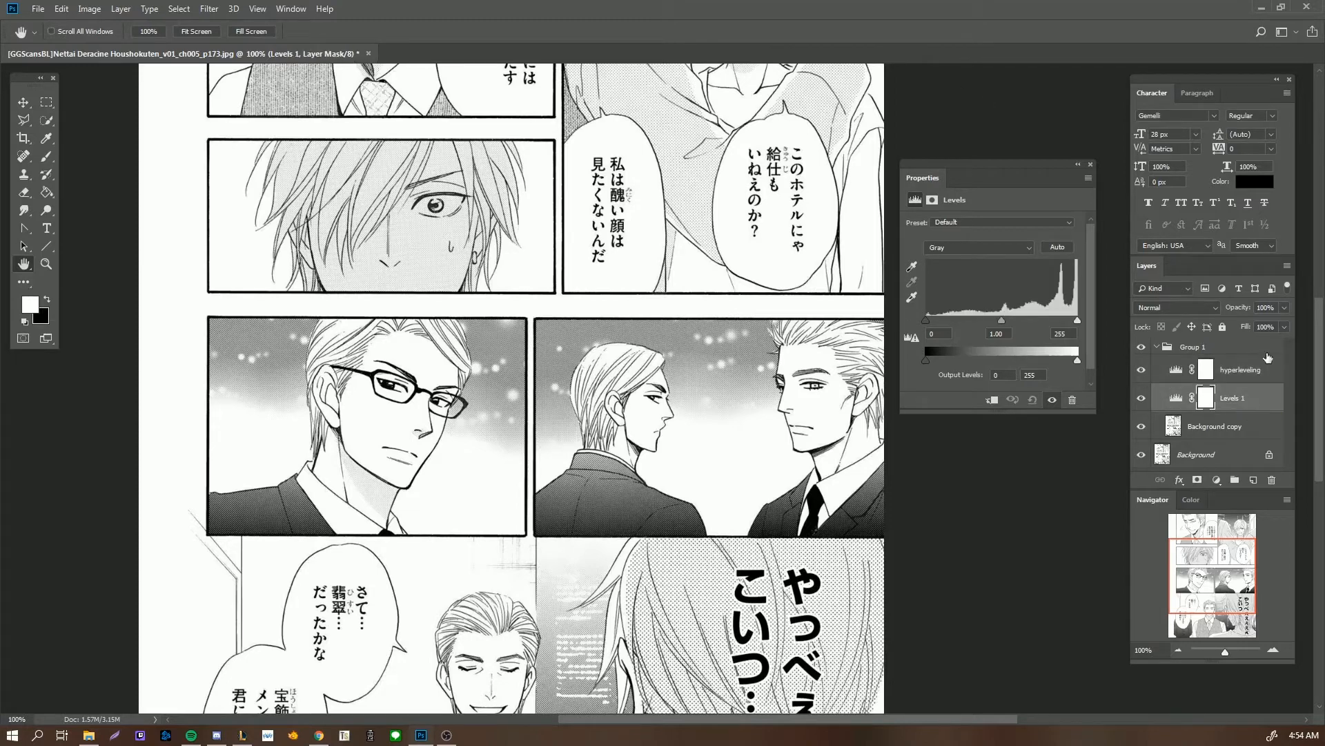
{"action": "left_click", "coordinate": [1256, 370]}
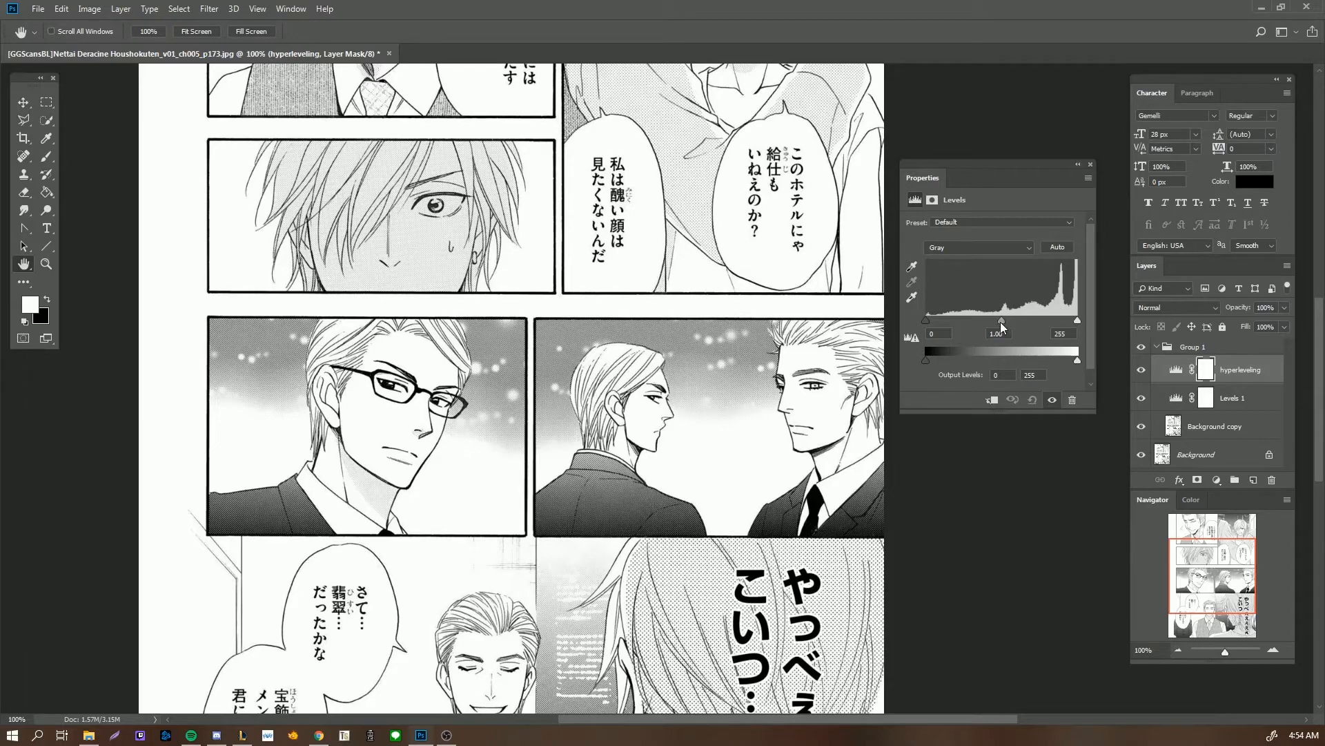
{"action": "left_click_drag", "start_coordinate": [1000, 321], "coordinate": [1099, 321]}
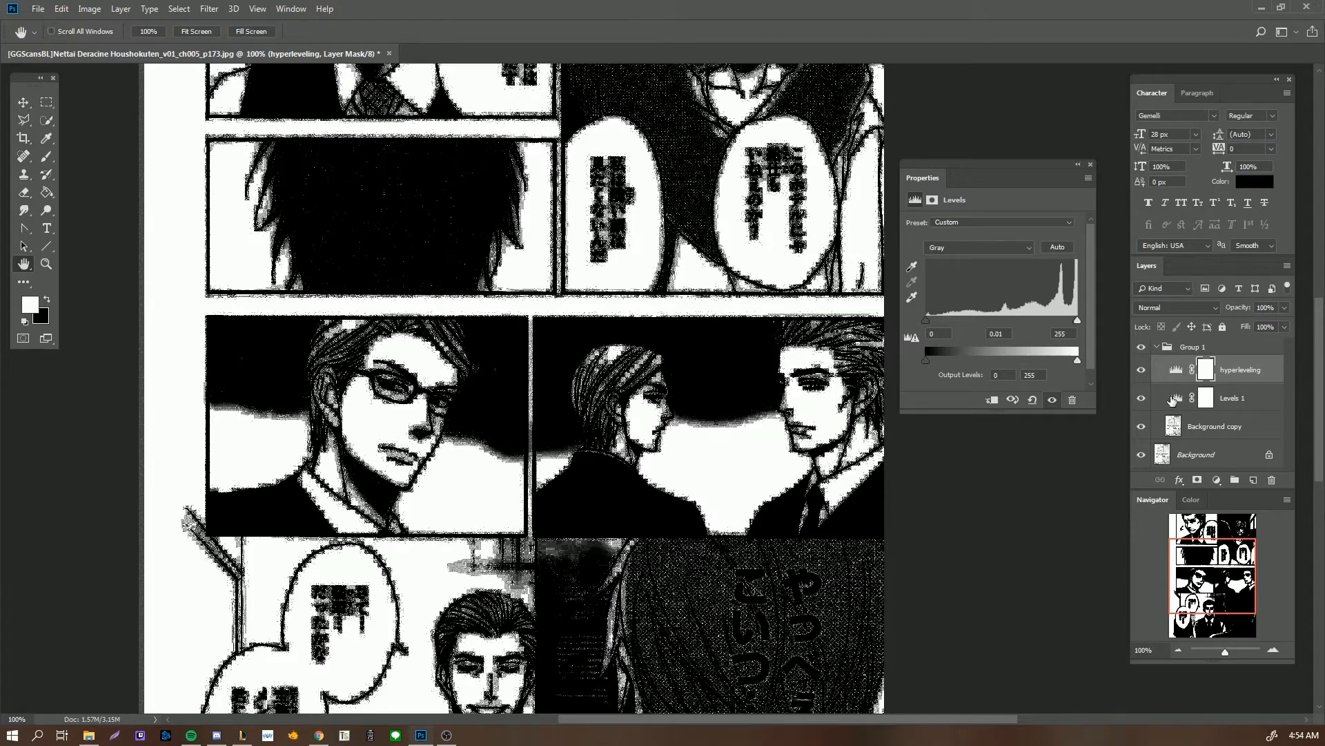
Step: Set the highlight input level of the Levels 1 adjustment layer to 245
{"action": "left_click", "coordinate": [1172, 401]}
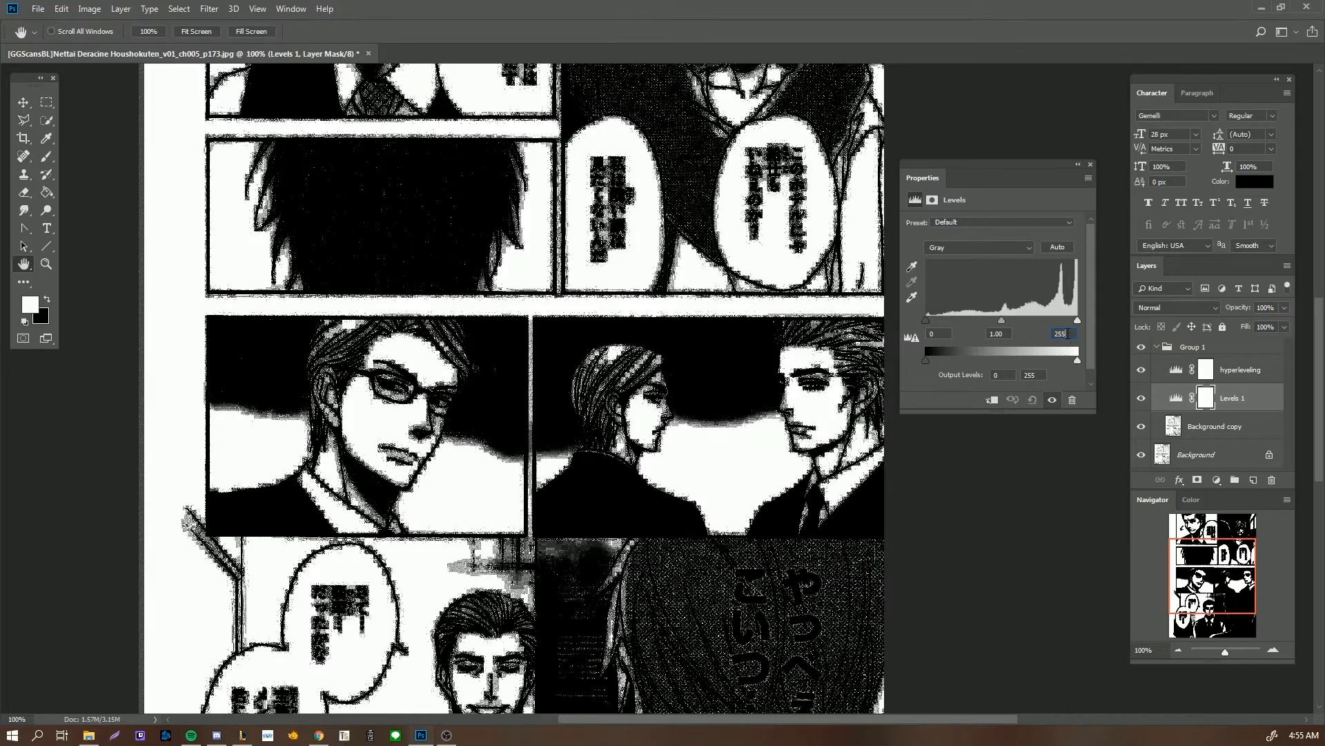
{"action": "scroll", "coordinate": [1067, 333], "scroll_direction": "down", "scroll_amount": 1}
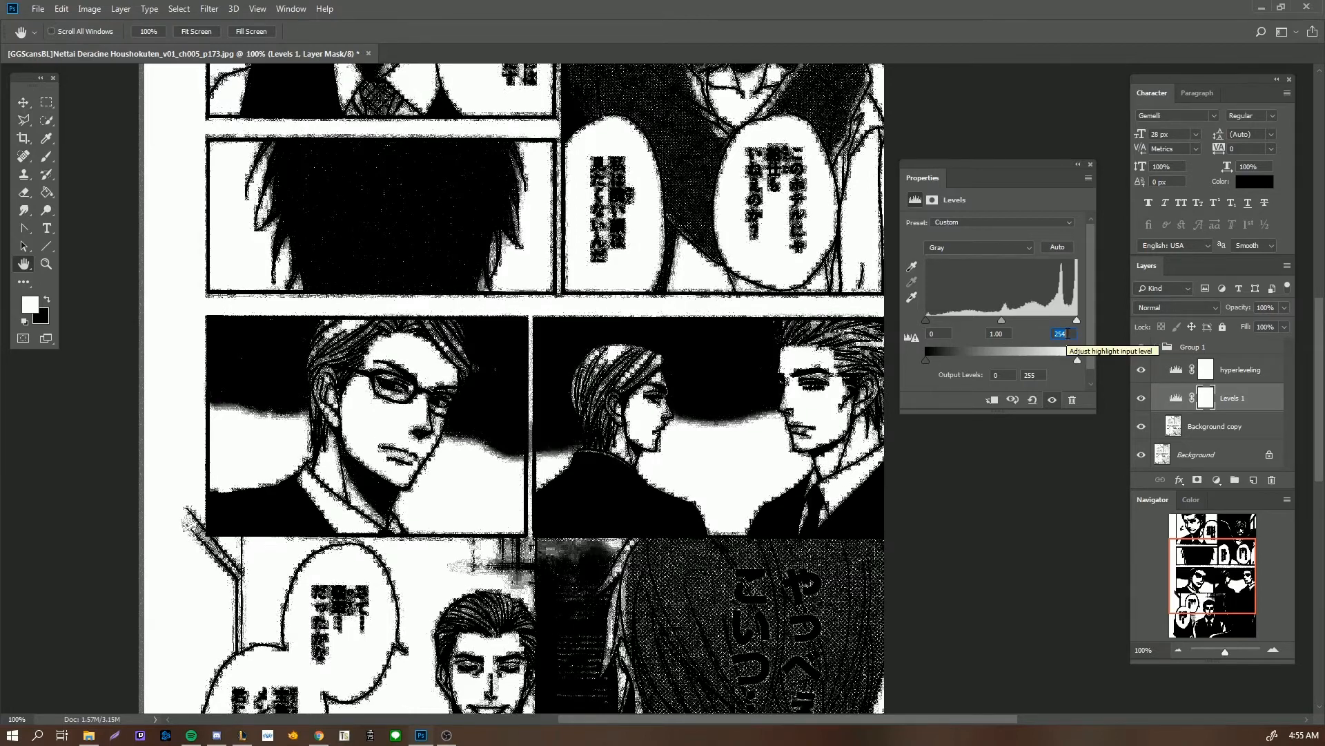
{"action": "scroll", "coordinate": [1067, 334], "scroll_direction": "down", "scroll_amount": 1}
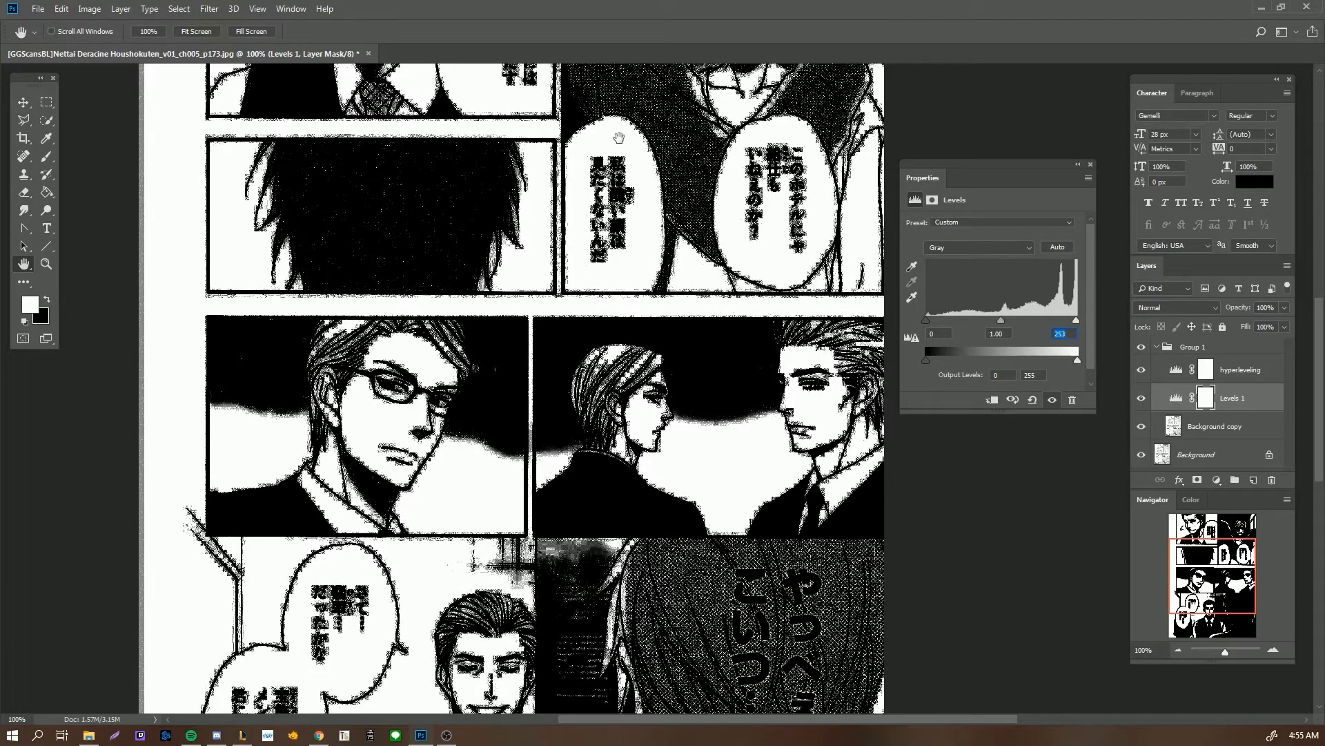
{"action": "scroll", "coordinate": [1067, 334], "scroll_direction": "up", "scroll_amount": 2}
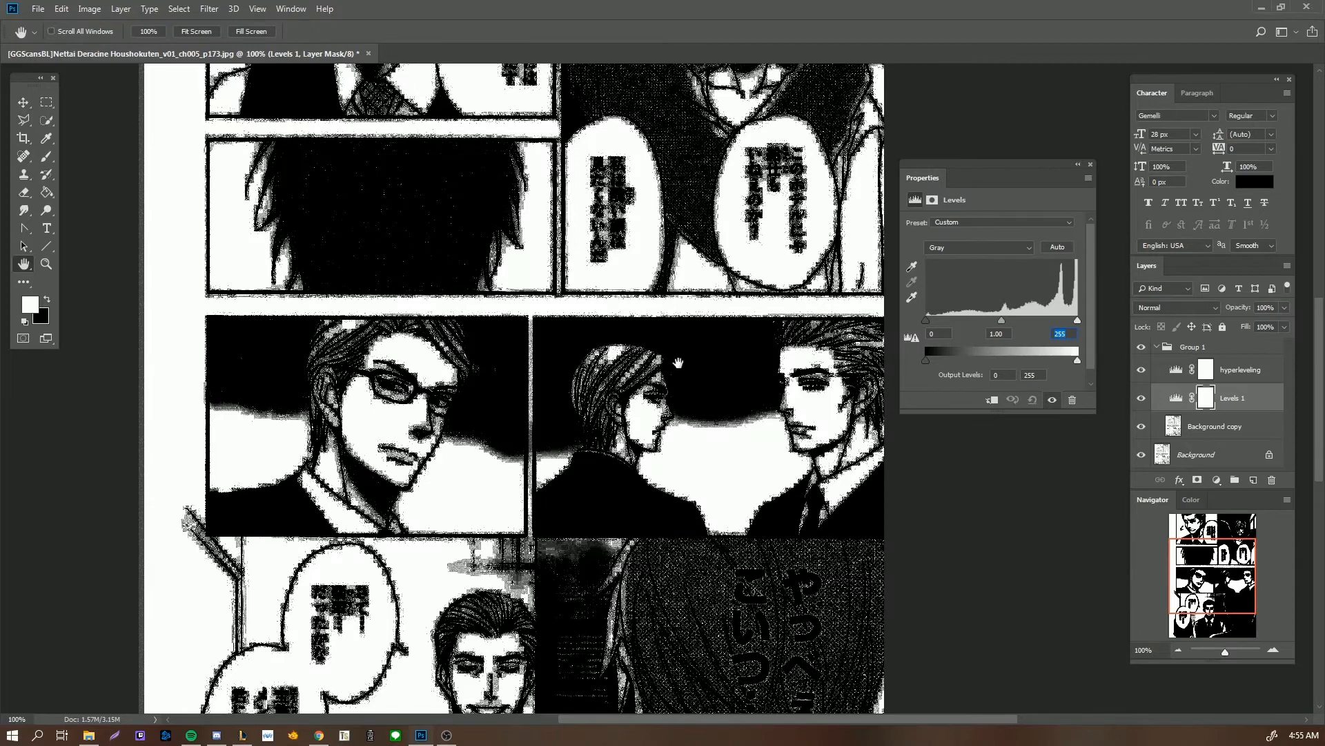
{"action": "scroll", "coordinate": [1067, 335], "scroll_direction": "down", "scroll_amount": 1}
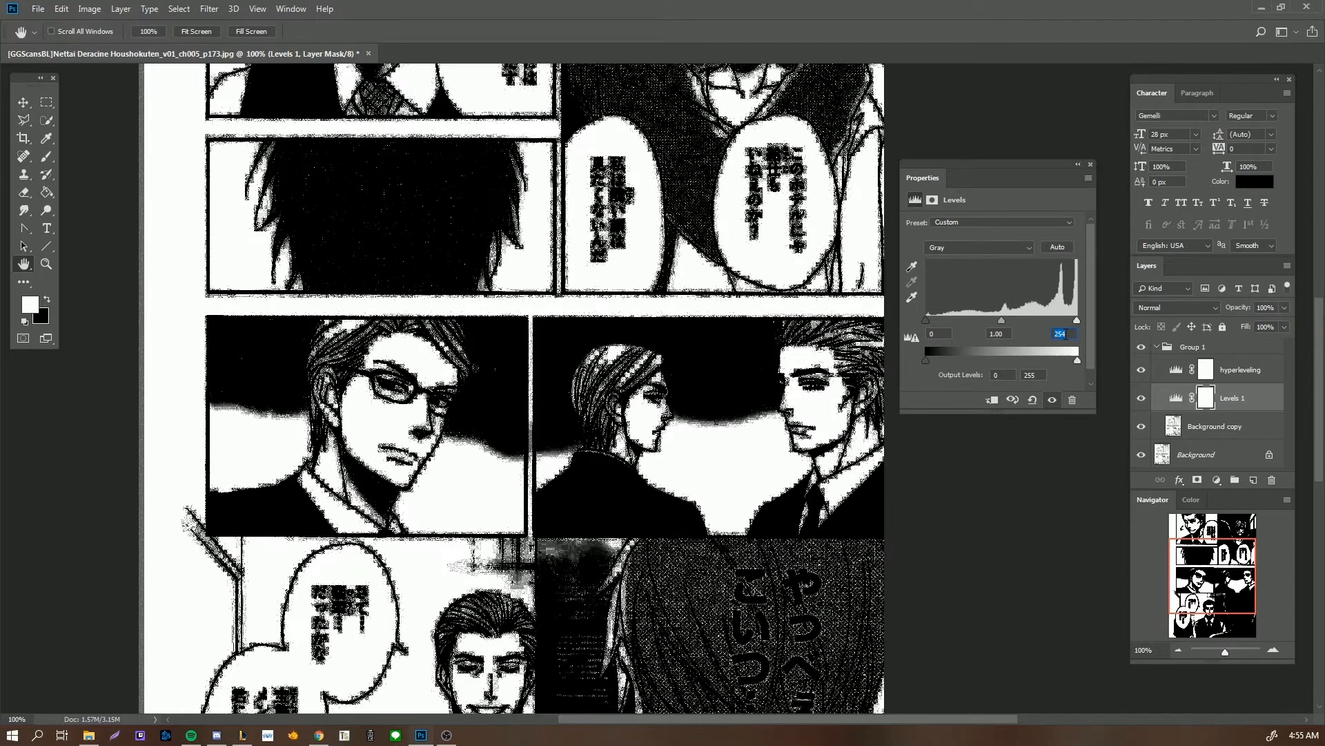
{"action": "scroll", "coordinate": [1066, 335], "scroll_direction": "down", "scroll_amount": 1}
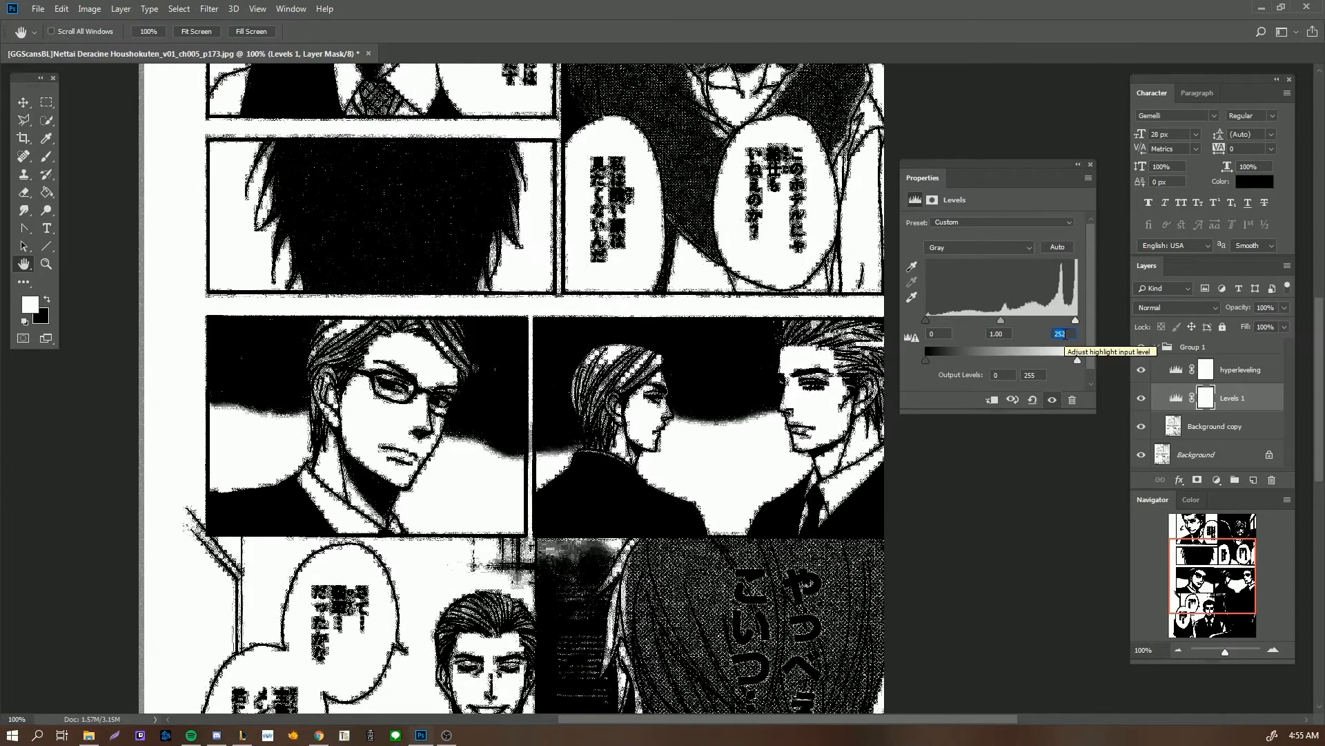
{"action": "scroll", "coordinate": [1063, 334], "scroll_direction": "down", "scroll_amount": 1}
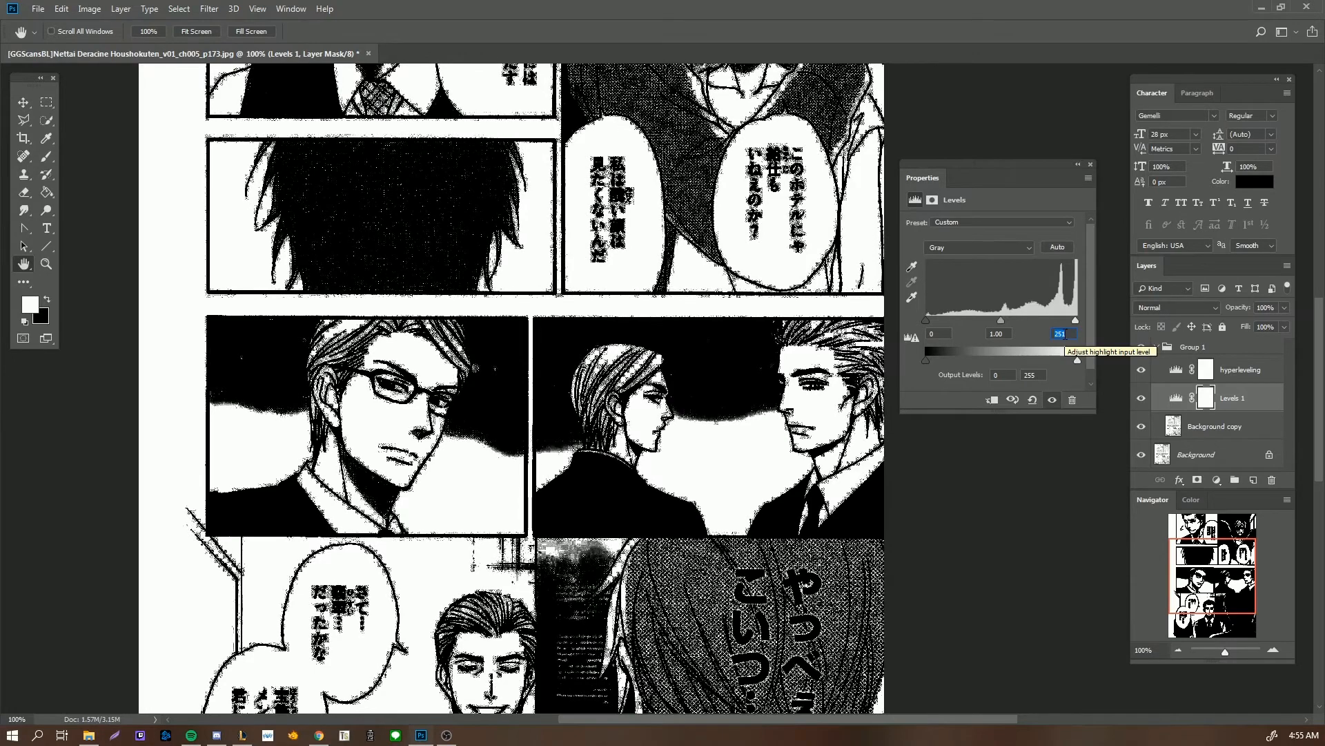
{"action": "scroll", "coordinate": [1064, 334], "scroll_direction": "down", "scroll_amount": 3}
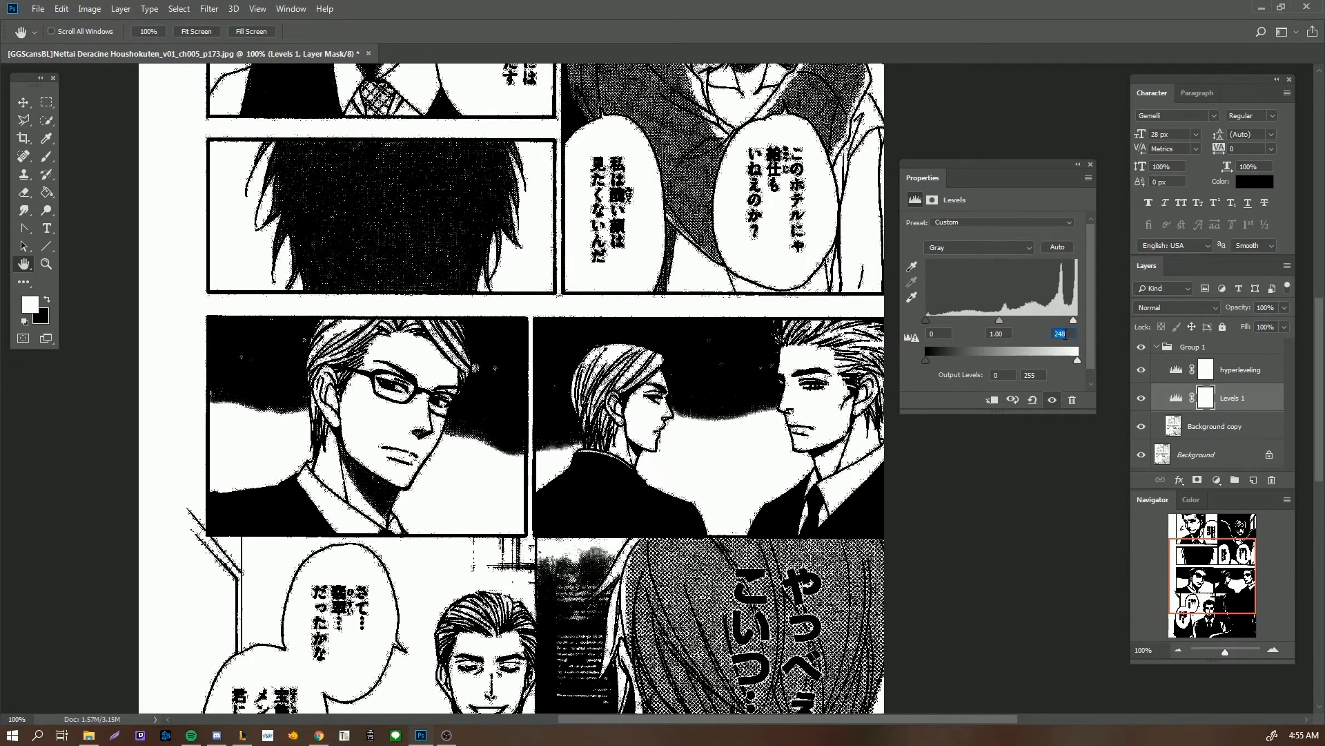
{"action": "scroll", "coordinate": [1065, 334], "scroll_direction": "down", "scroll_amount": 2}
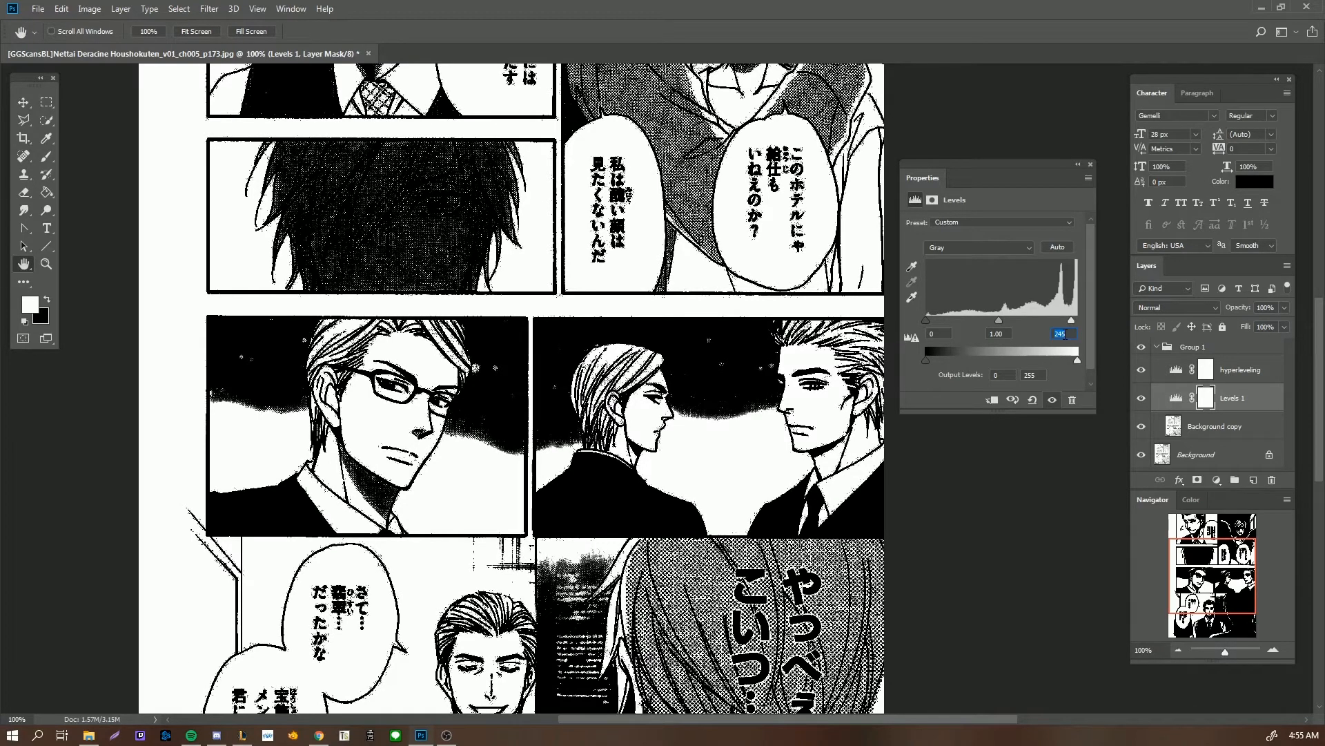
{"action": "scroll", "coordinate": [1064, 334], "scroll_direction": "down", "scroll_amount": 1}
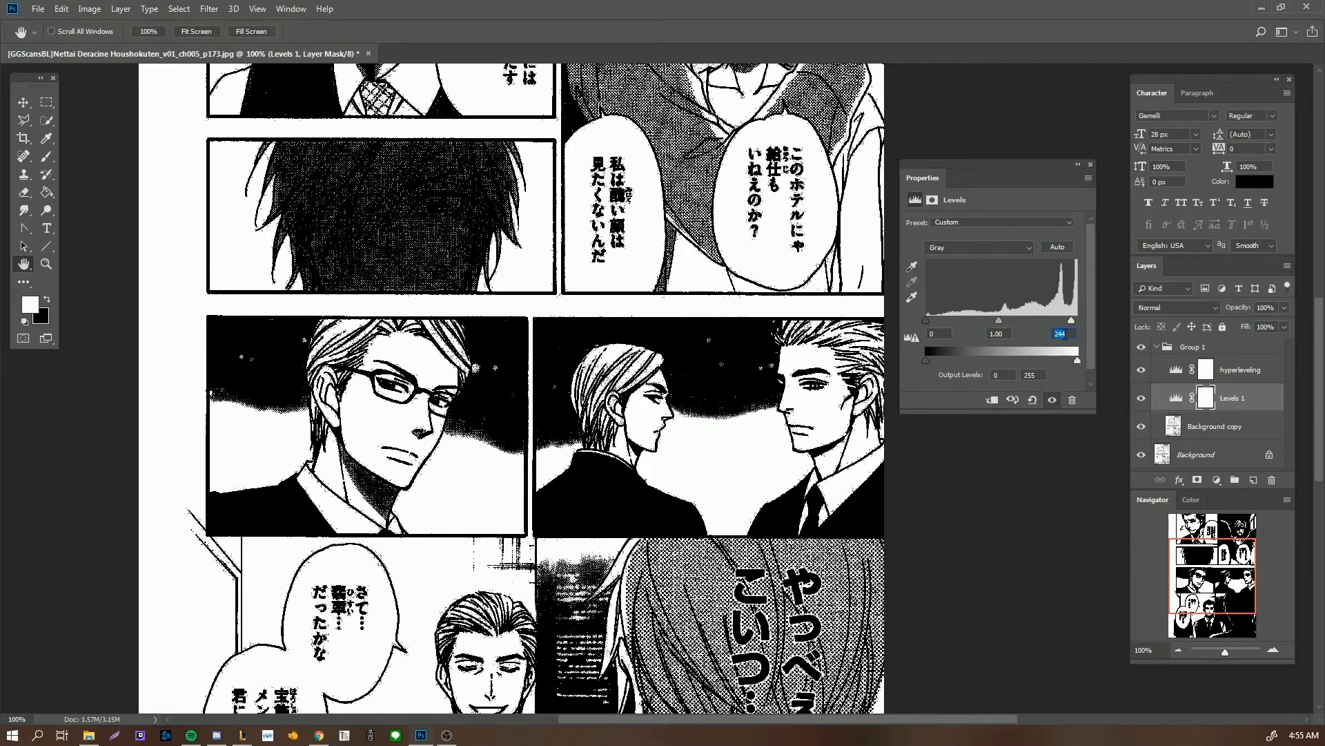
{"action": "scroll", "coordinate": [1065, 334], "scroll_direction": "up", "scroll_amount": 1}
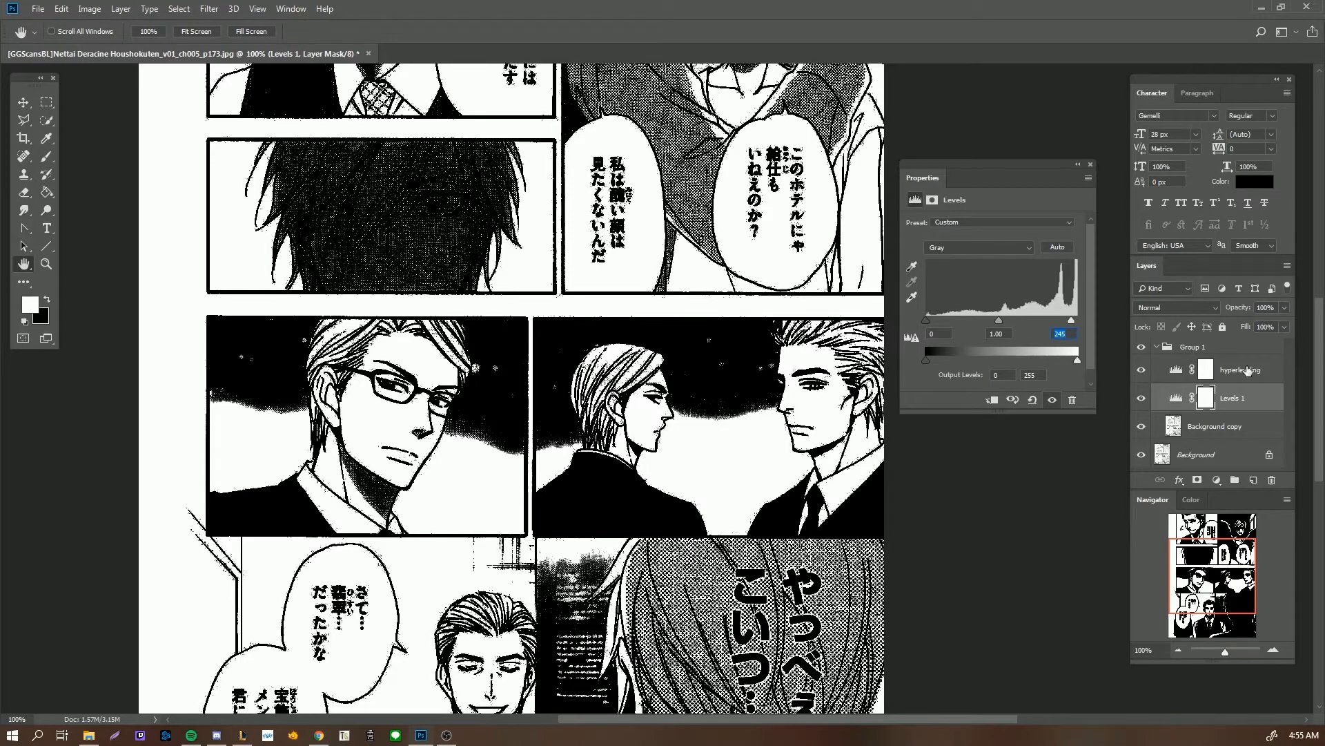
Step: Hide the hyperleveling layer and compare the page with Levels 1 switched on and off
{"action": "left_click", "coordinate": [1176, 369]}
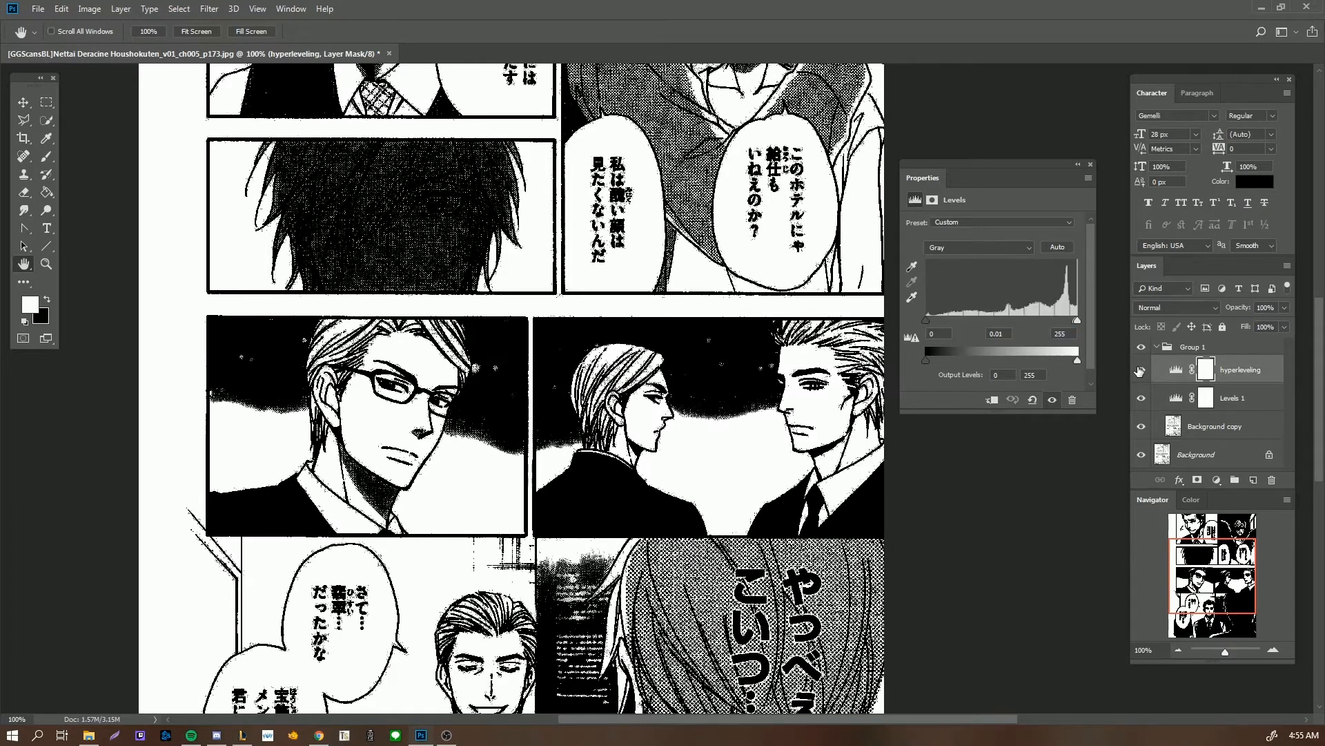
{"action": "left_click", "coordinate": [1142, 370]}
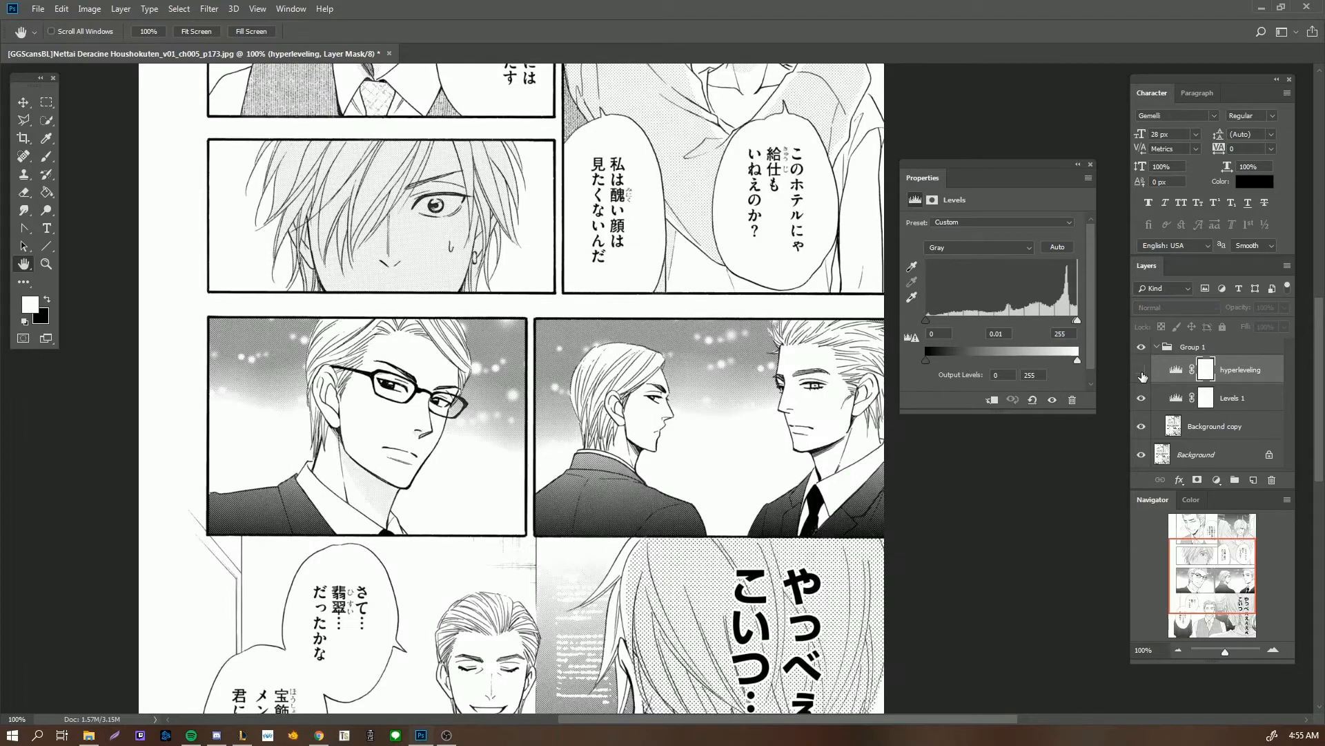
{"action": "left_click", "coordinate": [1143, 399]}
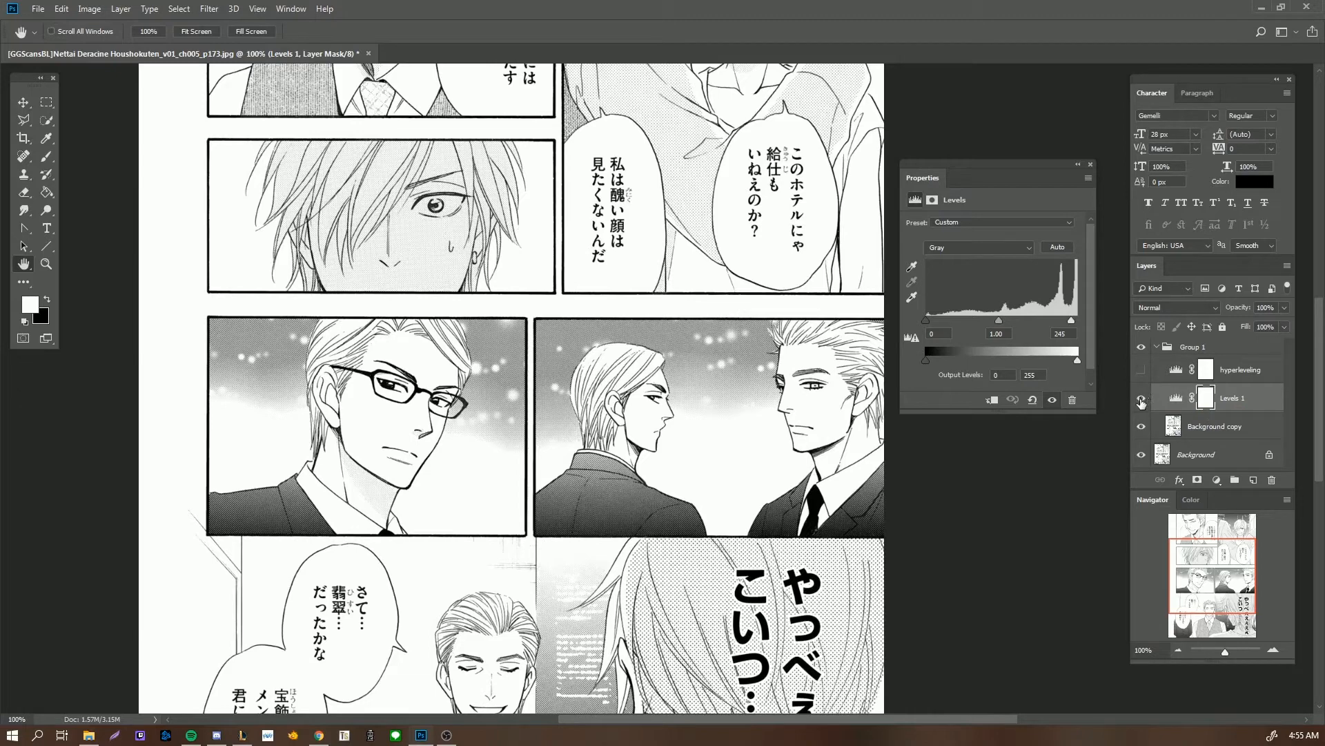
{"action": "left_click", "coordinate": [1141, 400]}
{"action": "left_click", "coordinate": [1141, 400]}
{"action": "left_click", "coordinate": [1141, 401]}
{"action": "left_click", "coordinate": [1141, 400]}
{"action": "left_click", "coordinate": [1141, 401]}
{"action": "left_click", "coordinate": [1141, 400]}
{"action": "left_click", "coordinate": [1141, 400]}
{"action": "left_click", "coordinate": [1141, 400]}
{"action": "left_click", "coordinate": [1141, 400]}
Step: Show the hyperleveling layer again and compare the page's lower panels with and without Levels 1
{"action": "left_click", "coordinate": [1171, 400]}
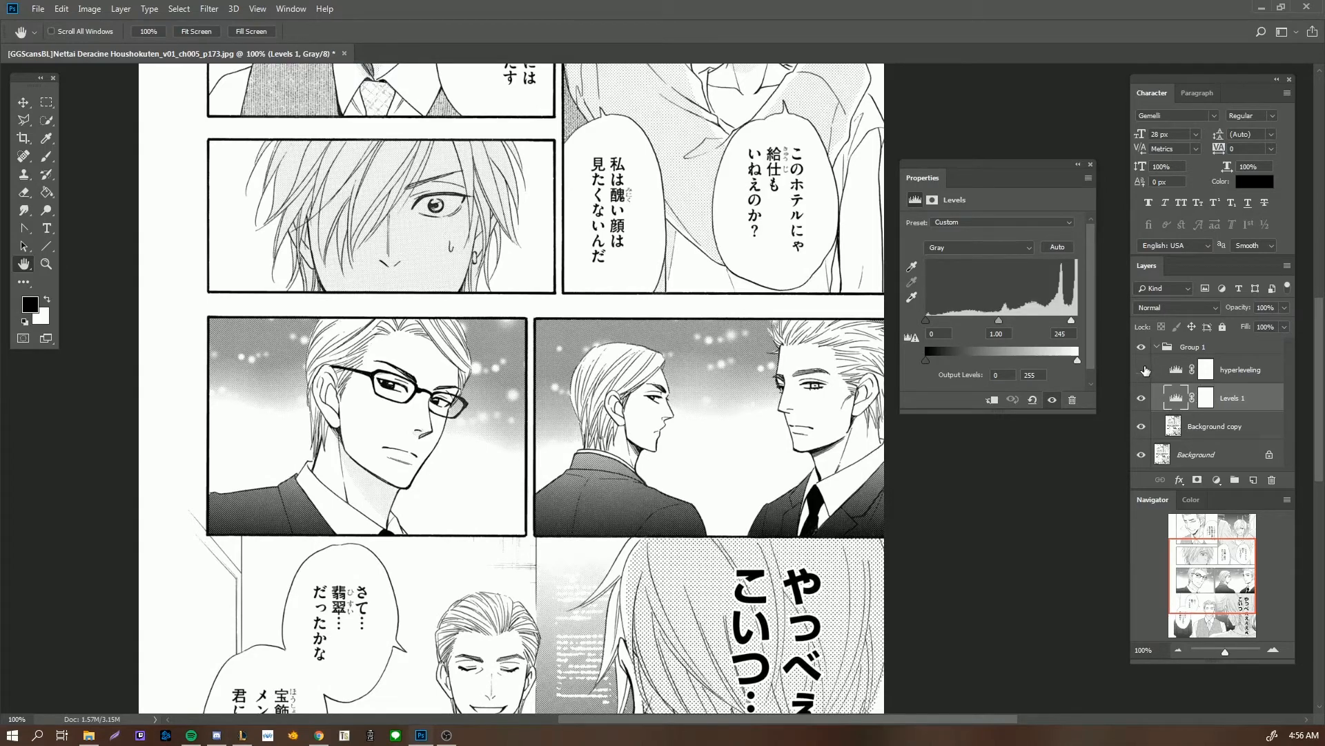
{"action": "left_click", "coordinate": [1143, 370]}
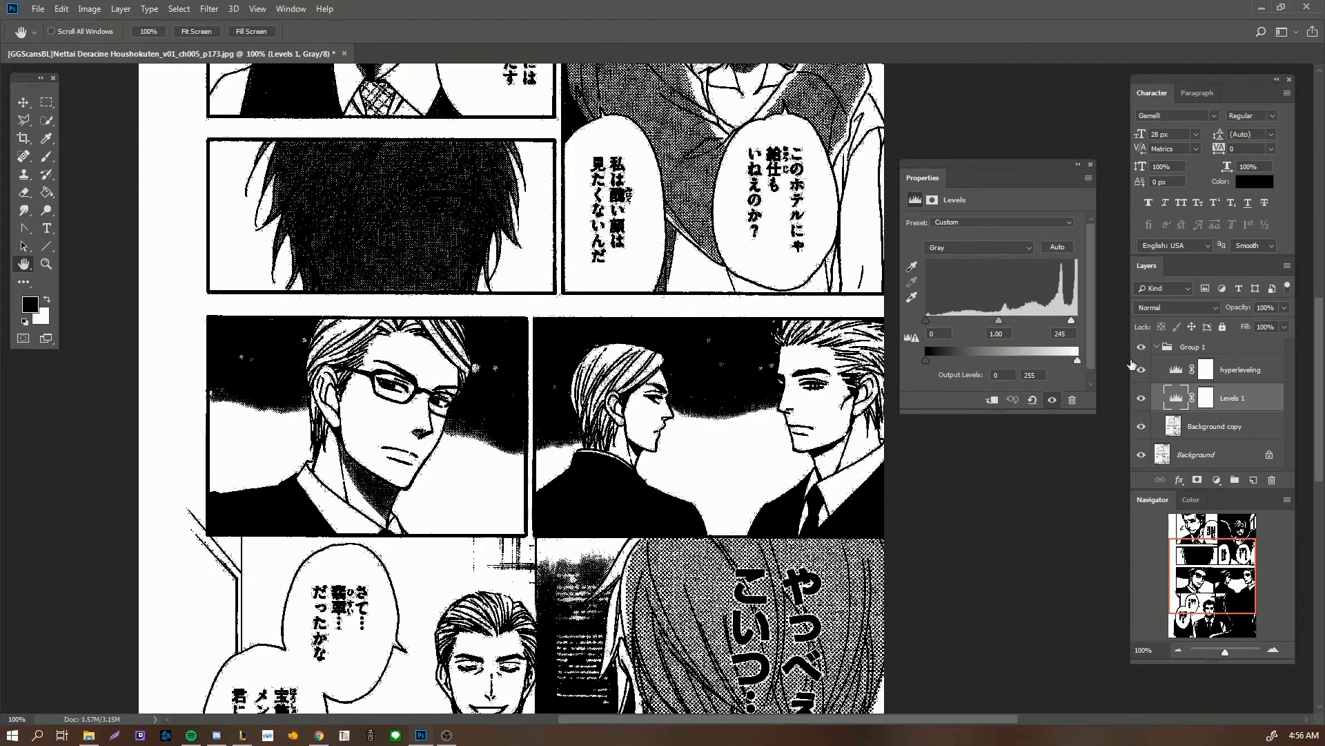
{"action": "left_click", "coordinate": [1143, 399]}
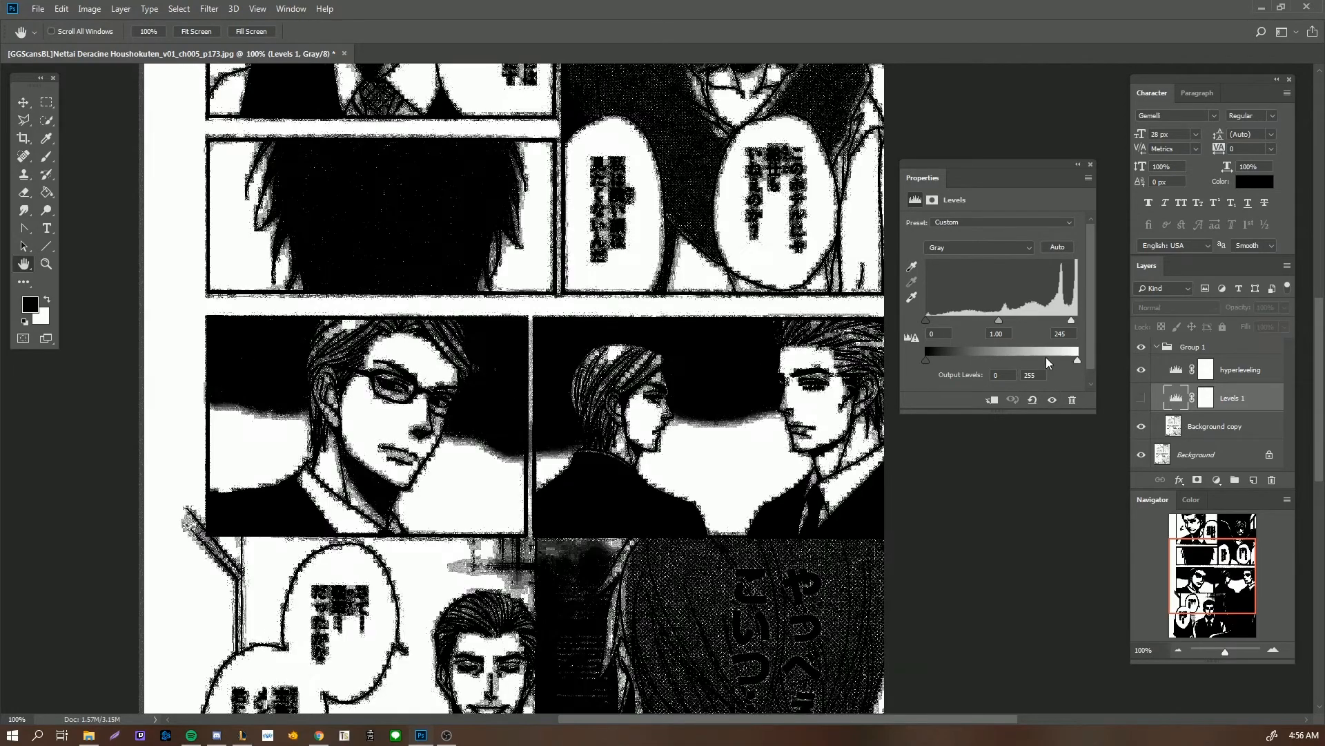
{"action": "scroll", "coordinate": [406, 585], "scroll_direction": "down", "scroll_amount": 2}
{"action": "left_click_drag", "start_coordinate": [406, 585], "coordinate": [418, 300]}
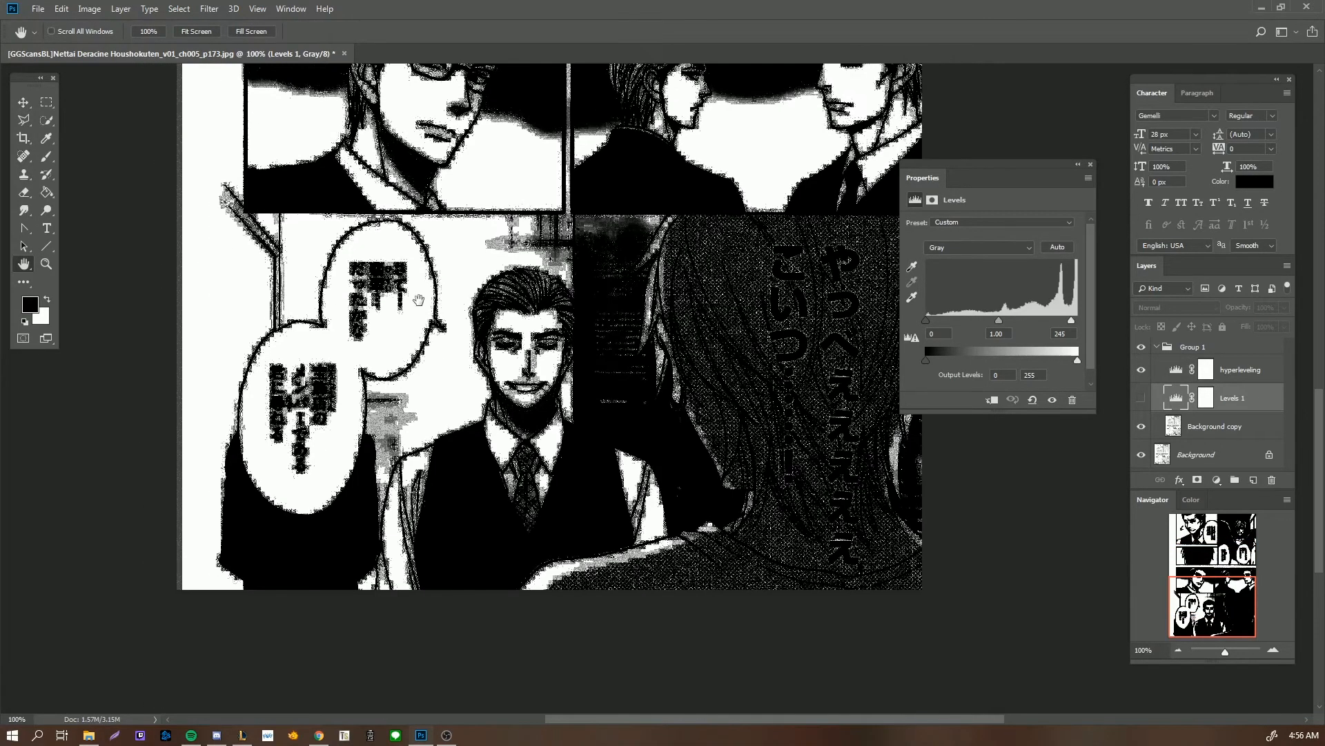
{"action": "left_click", "coordinate": [1143, 398]}
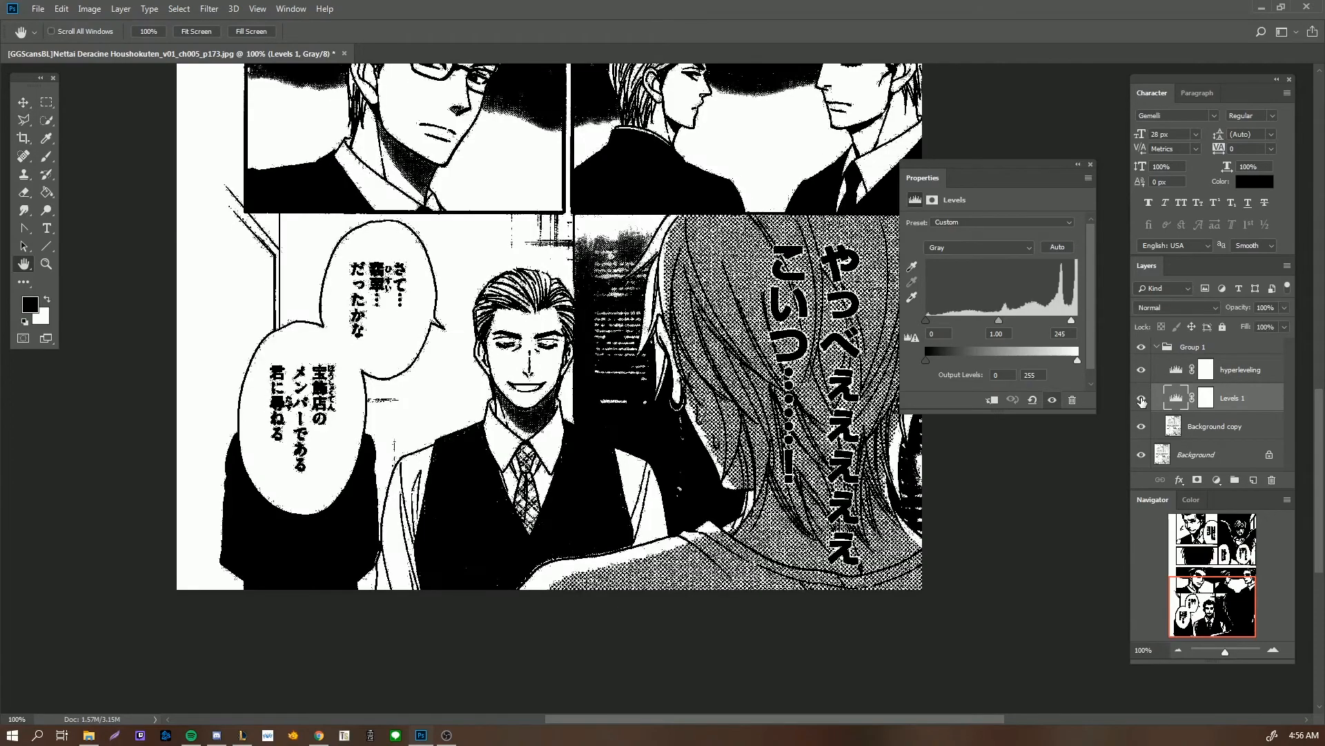
{"action": "left_click", "coordinate": [1143, 399]}
{"action": "left_click", "coordinate": [1143, 399]}
{"action": "left_click_drag", "start_coordinate": [669, 288], "coordinate": [540, 454]}
Step: Hide the hyperleveling layer, set the highlight input level of Levels 1 to 213 and check its effect on the page
{"action": "left_click", "coordinate": [1141, 370]}
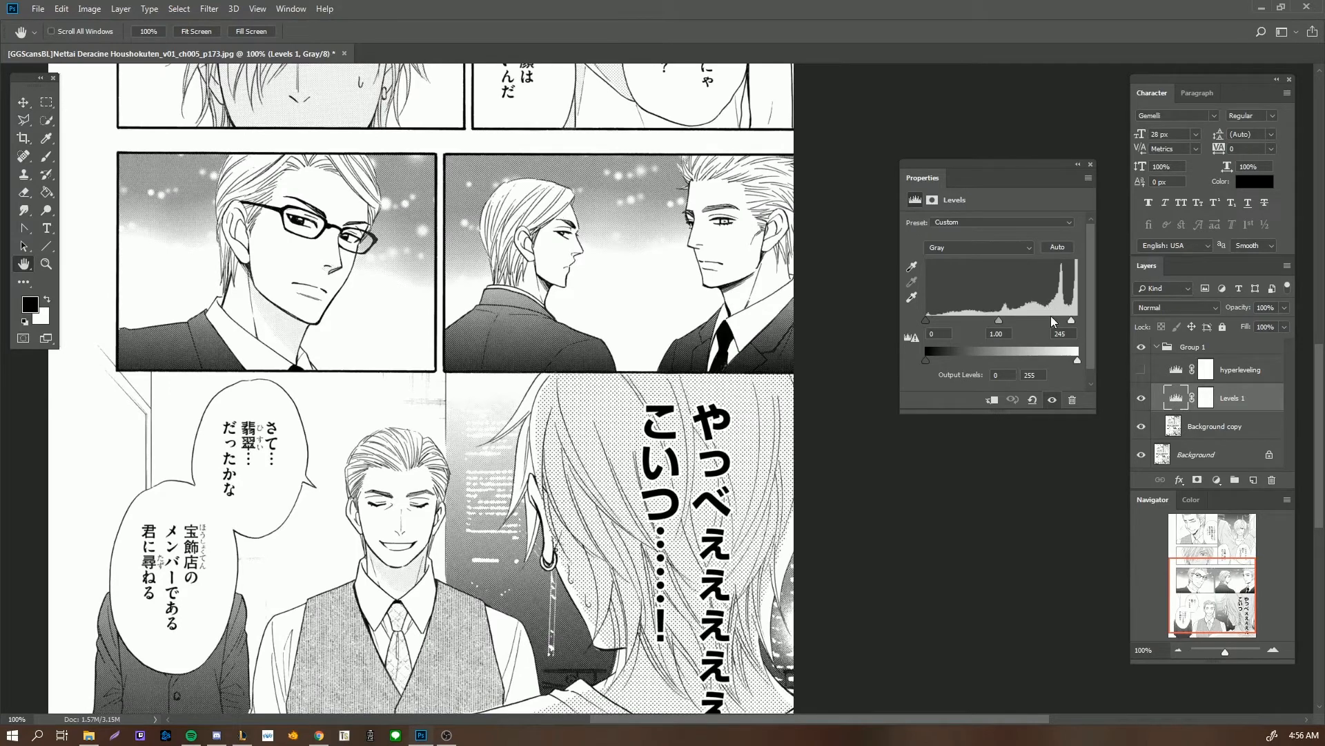
{"action": "left_click_drag", "start_coordinate": [1053, 325], "coordinate": [1054, 321]}
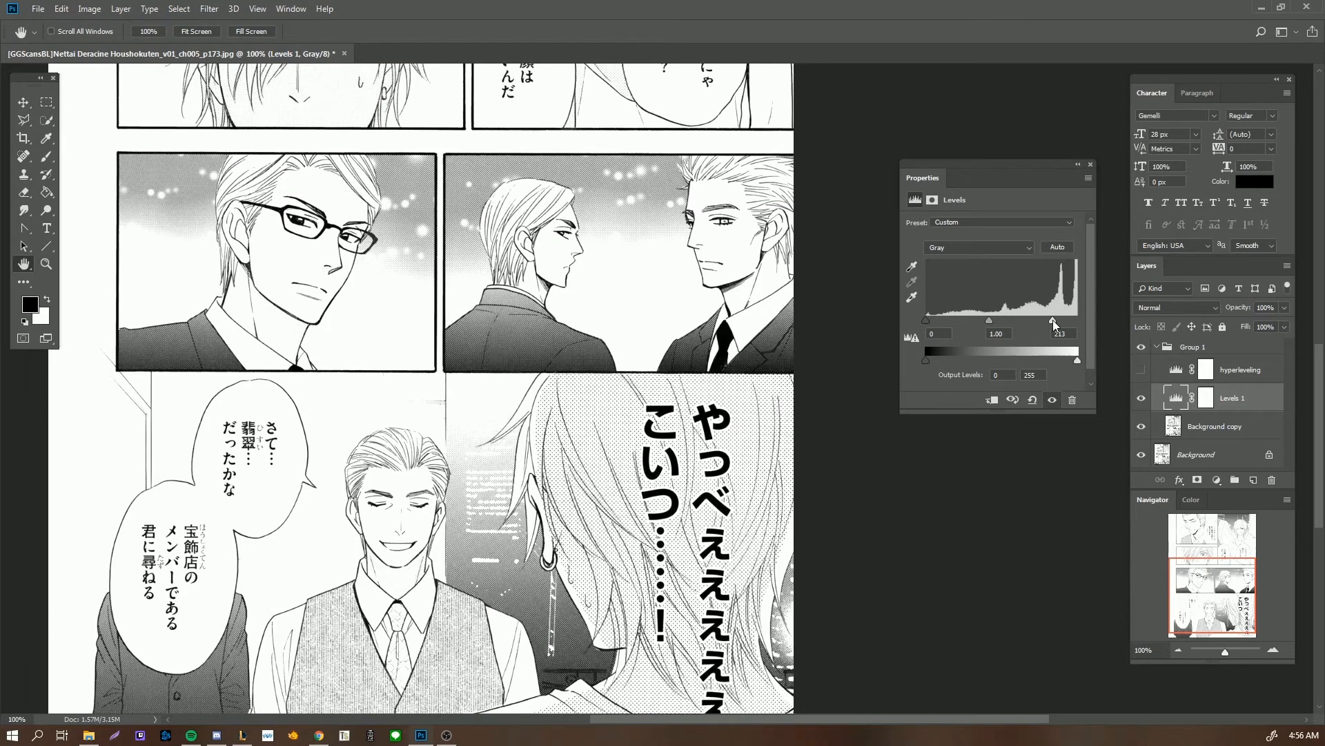
{"action": "left_click", "coordinate": [1141, 398]}
{"action": "left_click", "coordinate": [1140, 399]}
{"action": "left_click", "coordinate": [1141, 398]}
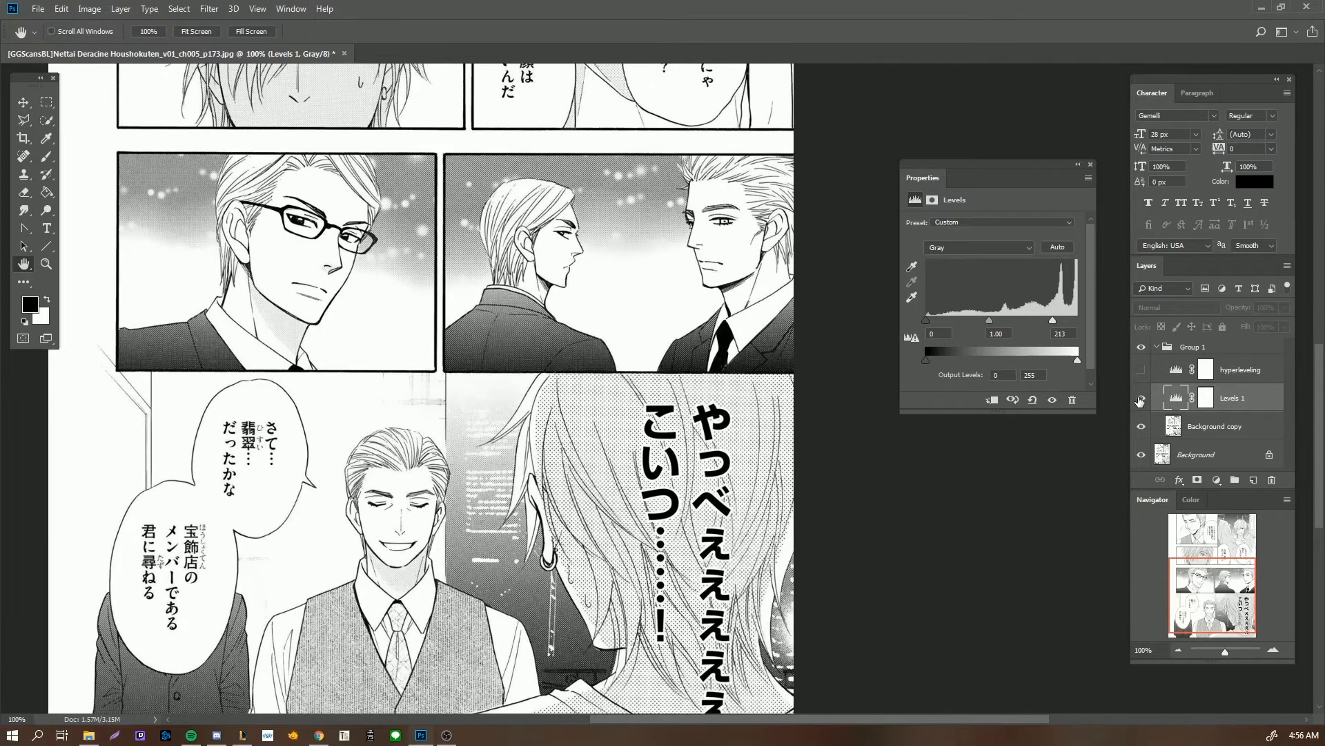
{"action": "left_click", "coordinate": [1141, 398]}
Step: Compare the shading of the middle and upper panels with Levels 1 switched on and off
{"action": "left_click_drag", "start_coordinate": [600, 228], "coordinate": [601, 435]}
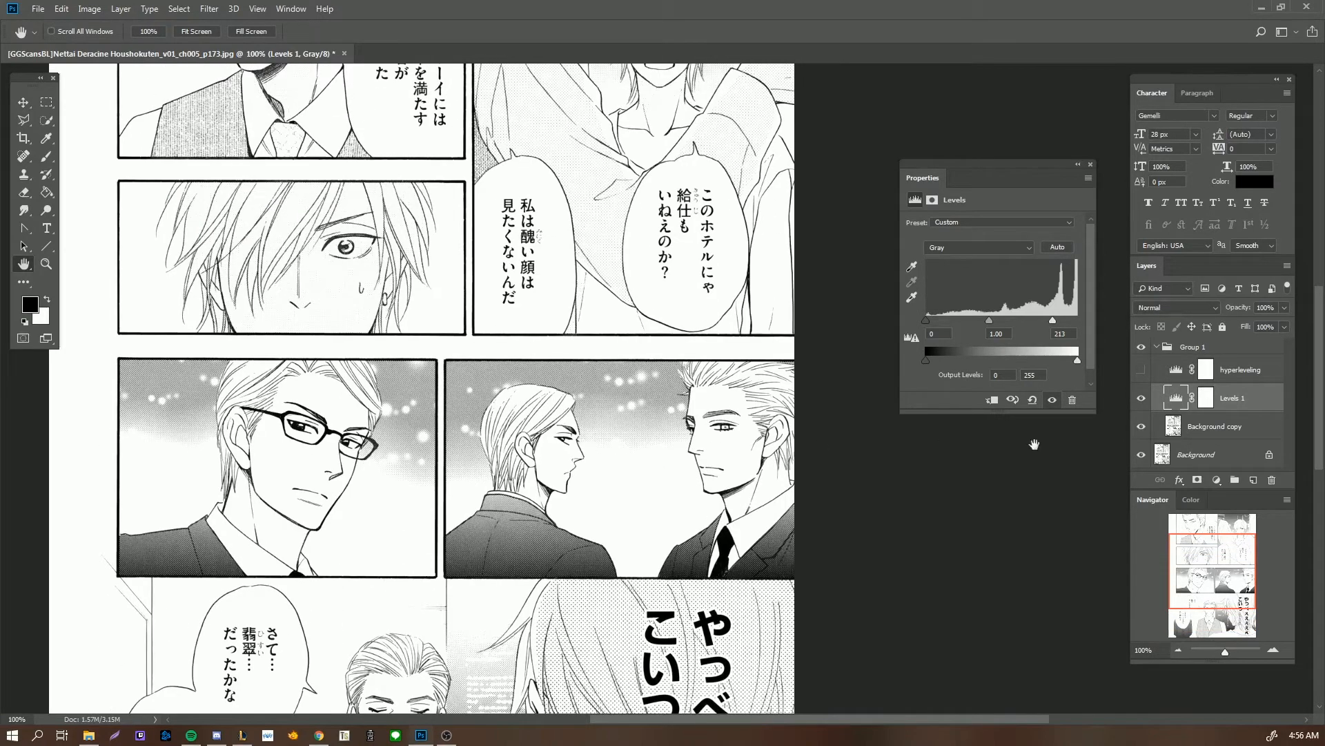
{"action": "left_click", "coordinate": [1142, 399]}
{"action": "left_click", "coordinate": [1142, 399]}
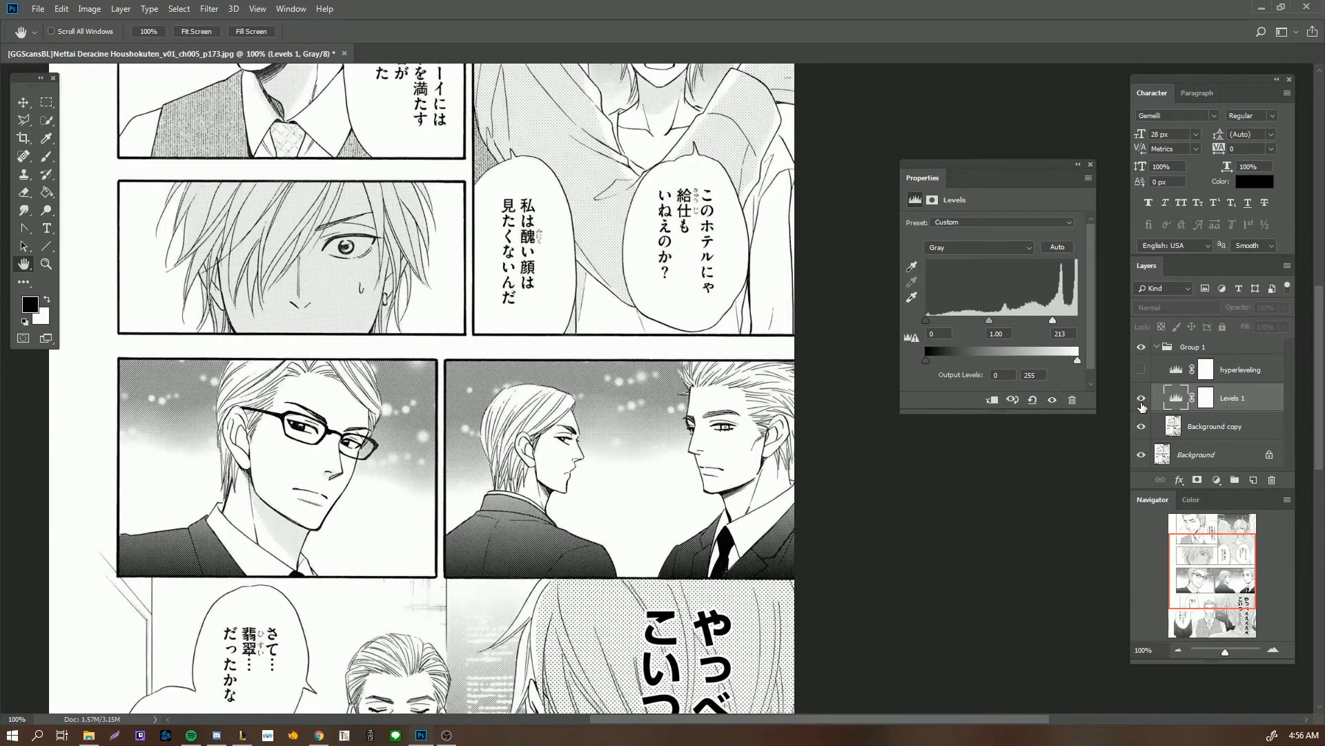
{"action": "left_click", "coordinate": [1142, 399]}
{"action": "left_click", "coordinate": [1142, 399]}
{"action": "left_click", "coordinate": [1142, 399]}
{"action": "left_click", "coordinate": [1142, 399]}
{"action": "left_click", "coordinate": [1141, 399]}
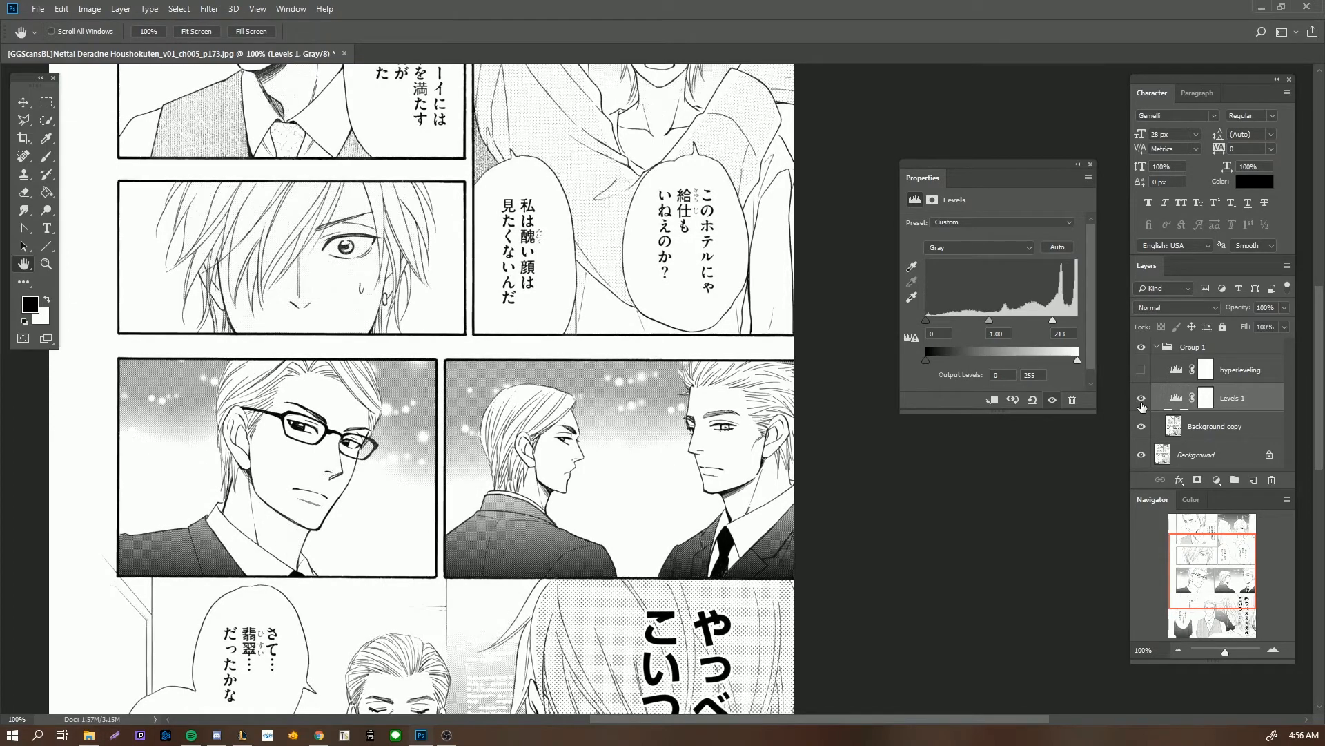
{"action": "left_click_drag", "start_coordinate": [590, 292], "coordinate": [574, 555]}
{"action": "left_click", "coordinate": [1141, 399]}
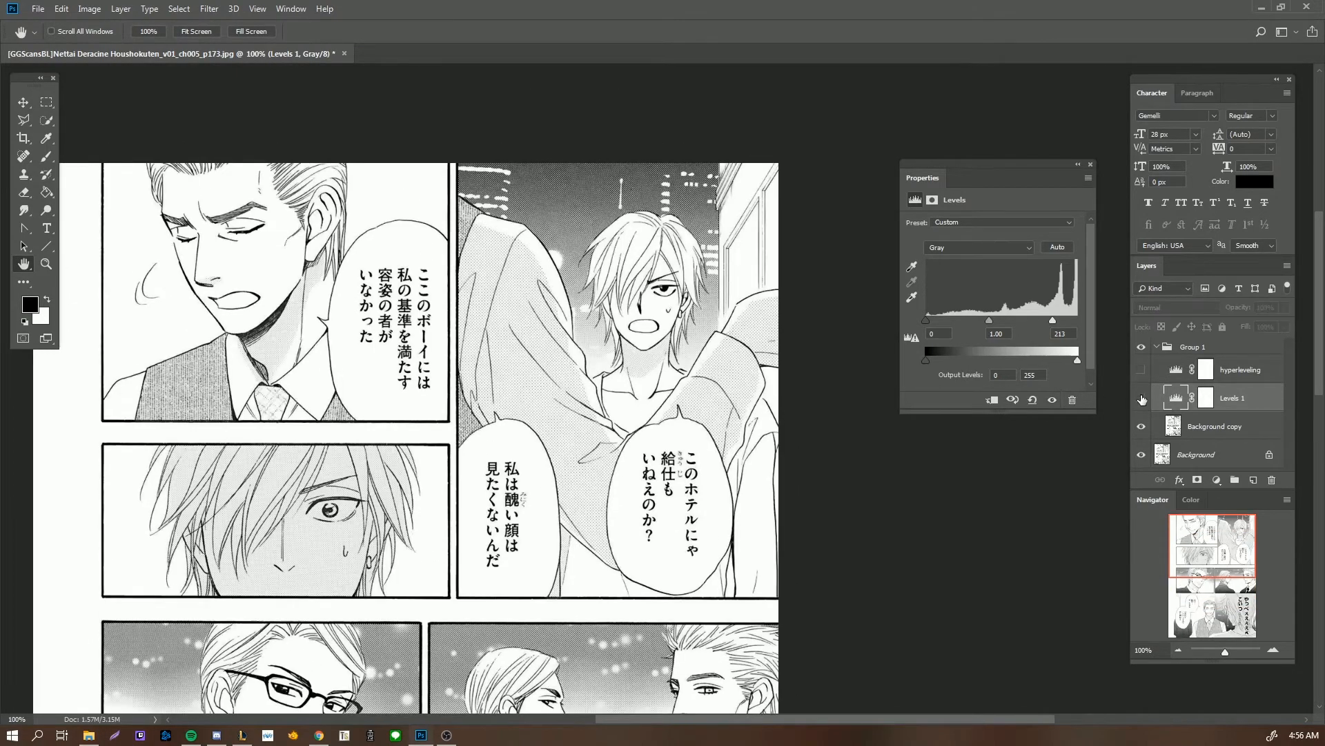
{"action": "left_click", "coordinate": [1142, 399]}
{"action": "left_click", "coordinate": [1142, 399]}
{"action": "left_click", "coordinate": [1141, 399]}
{"action": "left_click", "coordinate": [1142, 399]}
{"action": "left_click", "coordinate": [1142, 399]}
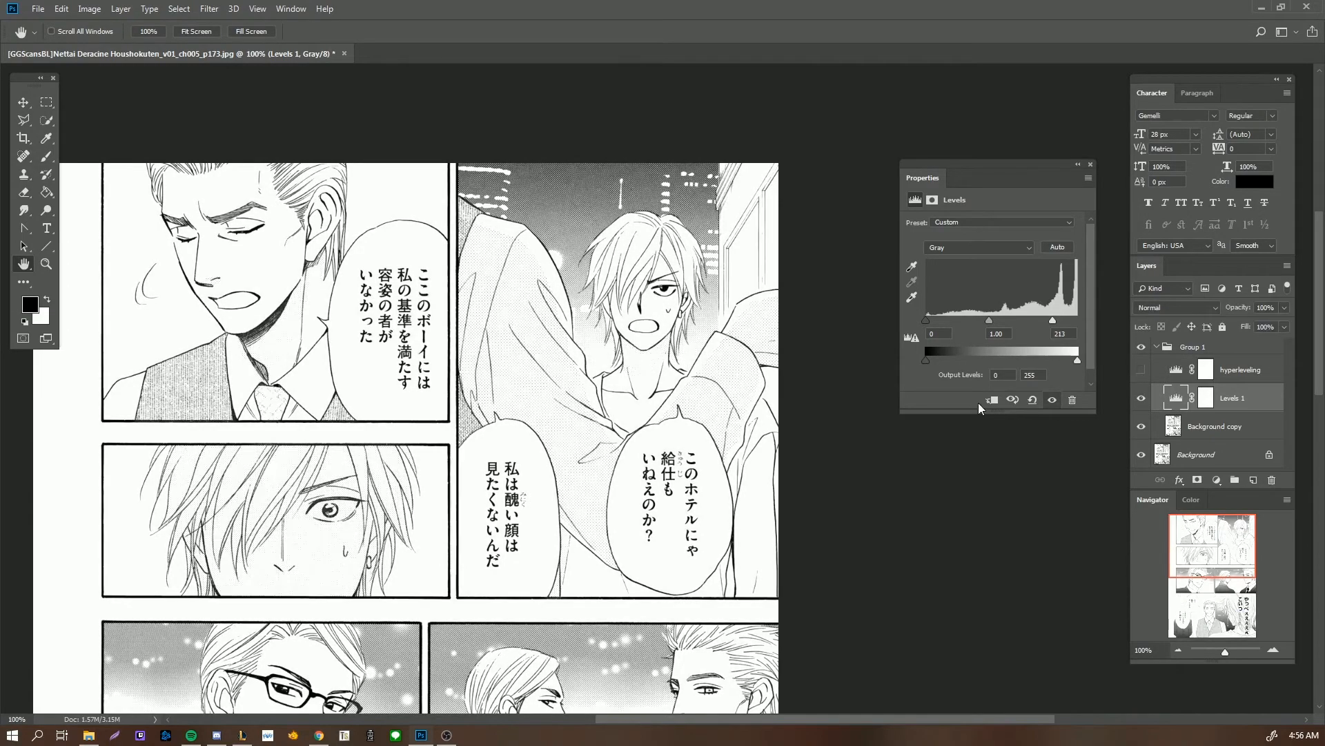
{"action": "left_click_drag", "start_coordinate": [457, 476], "coordinate": [504, 141]}
{"action": "left_click_drag", "start_coordinate": [643, 452], "coordinate": [693, 187]}
{"action": "left_click_drag", "start_coordinate": [711, 308], "coordinate": [720, 384]}
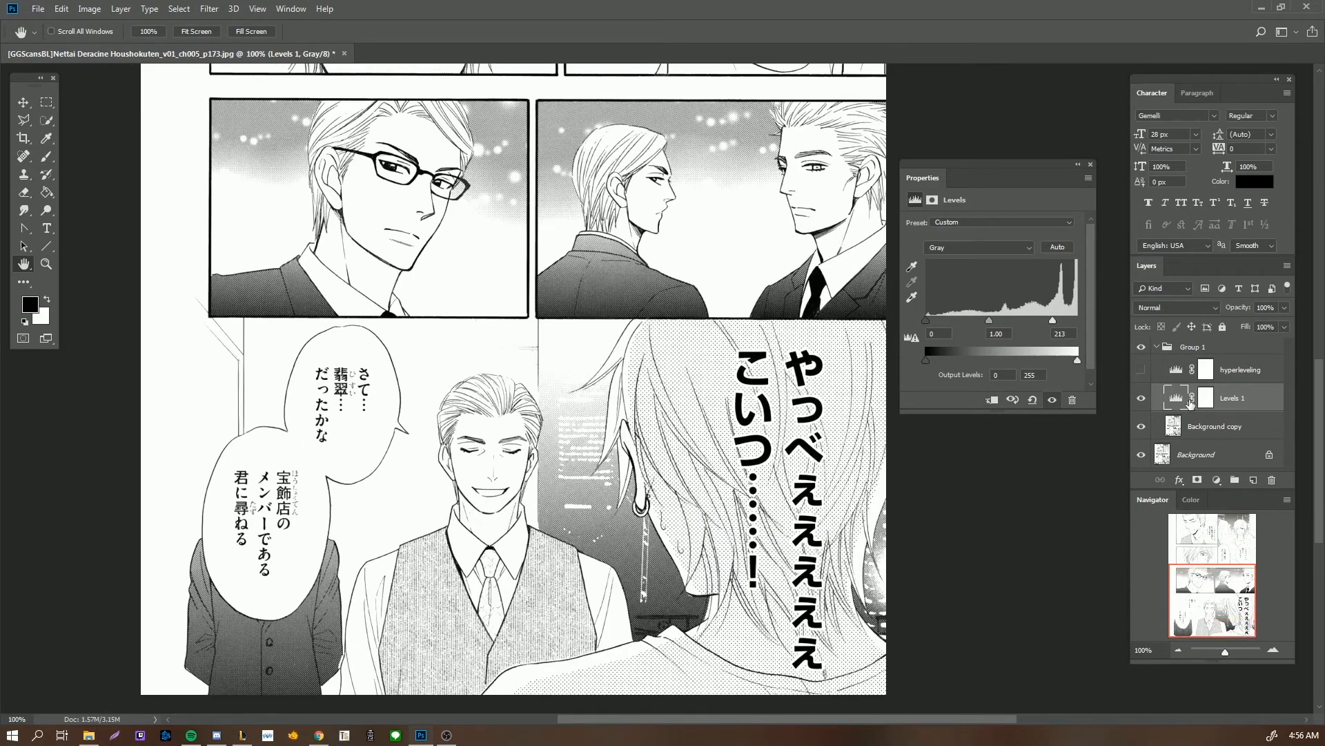
Step: Show the hyperleveling layer and set the highlight input level of Levels 1 to 242
{"action": "left_click", "coordinate": [1142, 370]}
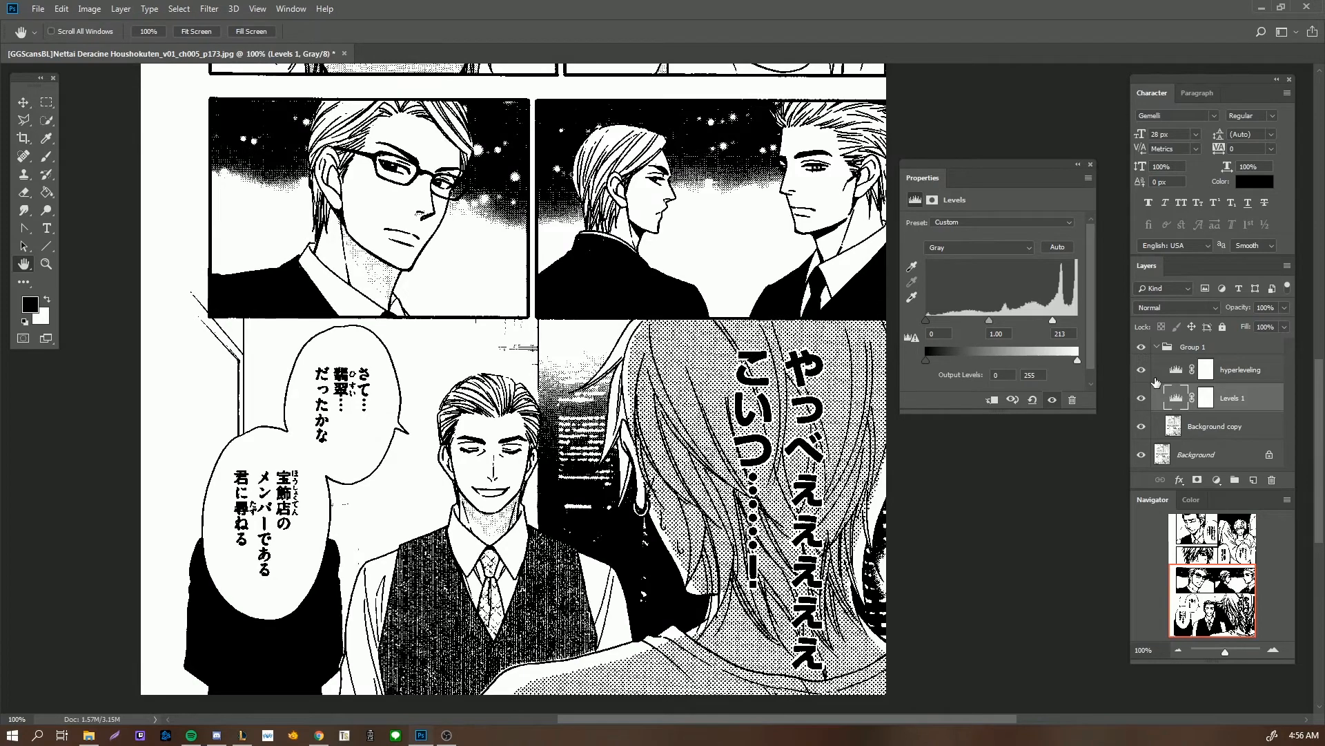
{"action": "left_click_drag", "start_coordinate": [1053, 320], "coordinate": [1074, 321]}
{"action": "left_click", "coordinate": [1062, 333]}
{"action": "type", "text": "245"}
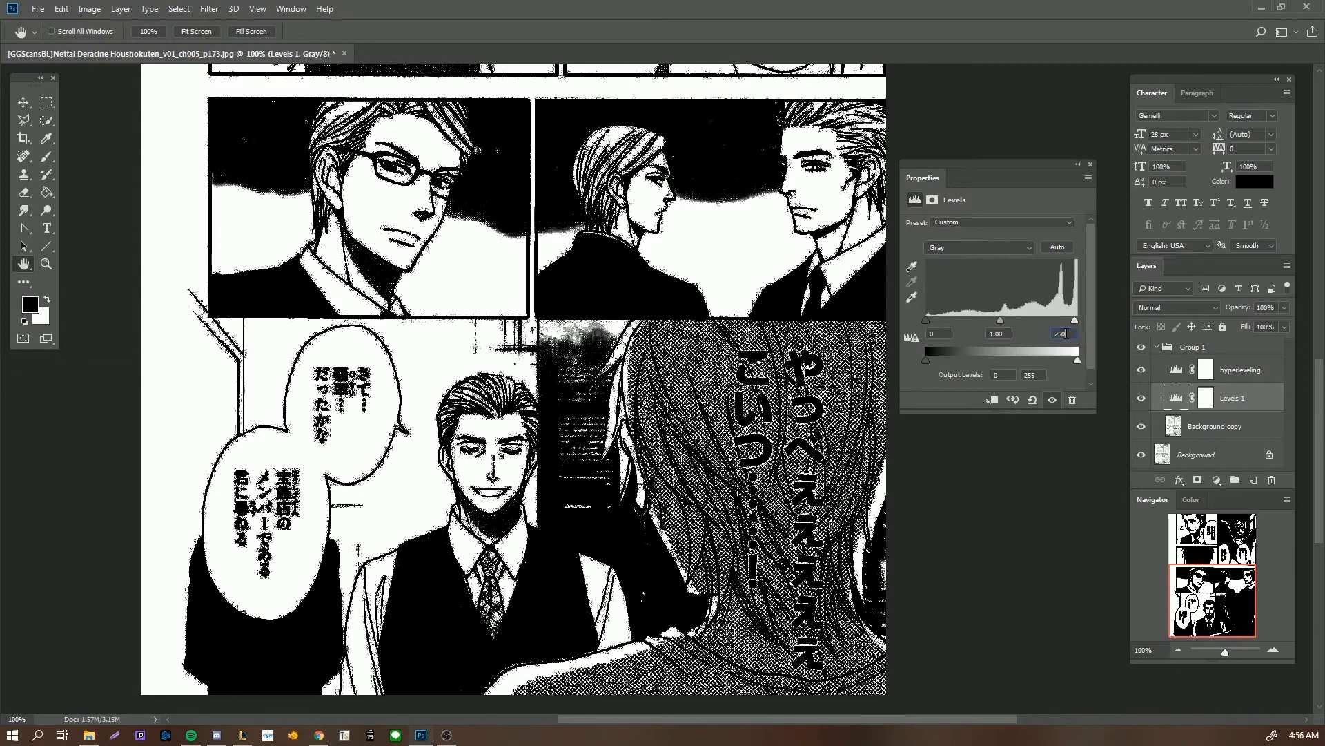
{"action": "key", "text": "Return"}
{"action": "type", "text": "242"}
{"action": "key", "text": "Return"}
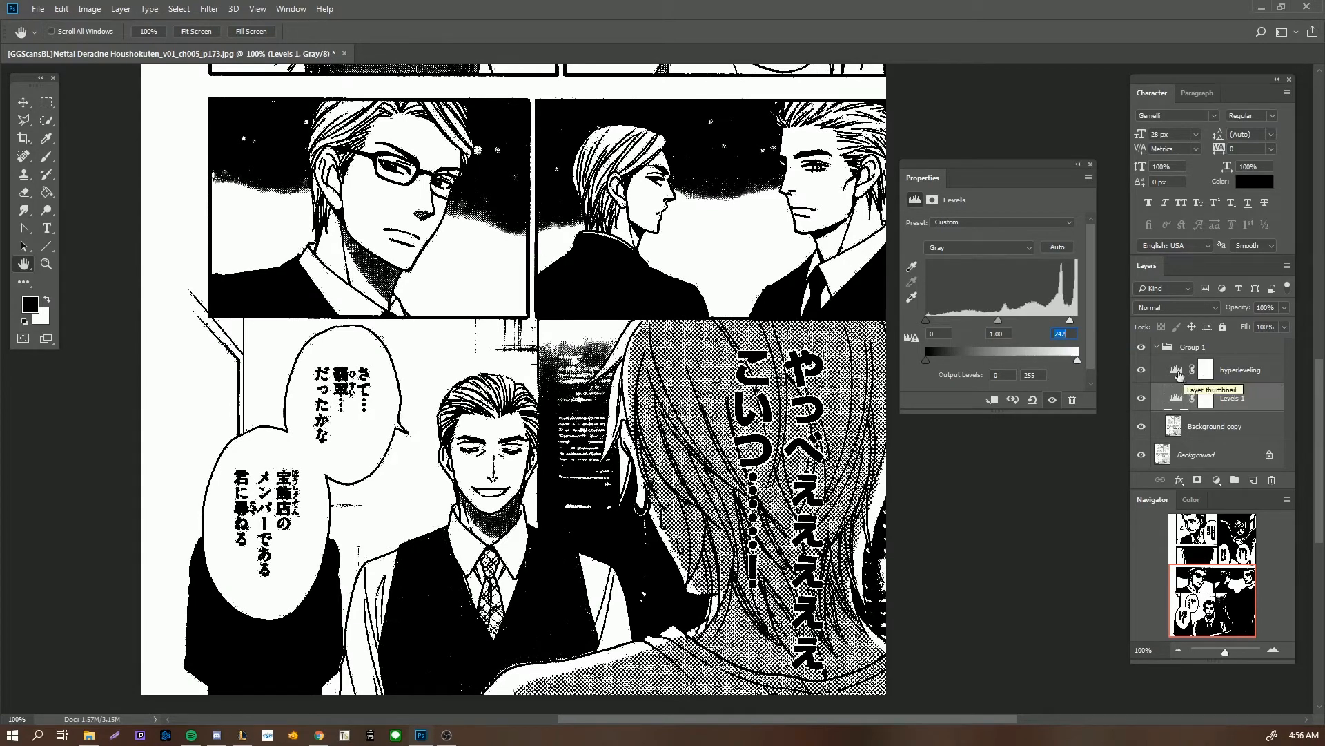
Step: Set the midtone input level of the hyperleveling adjustment layer to 9.99 and hide that layer
{"action": "left_click", "coordinate": [1176, 371]}
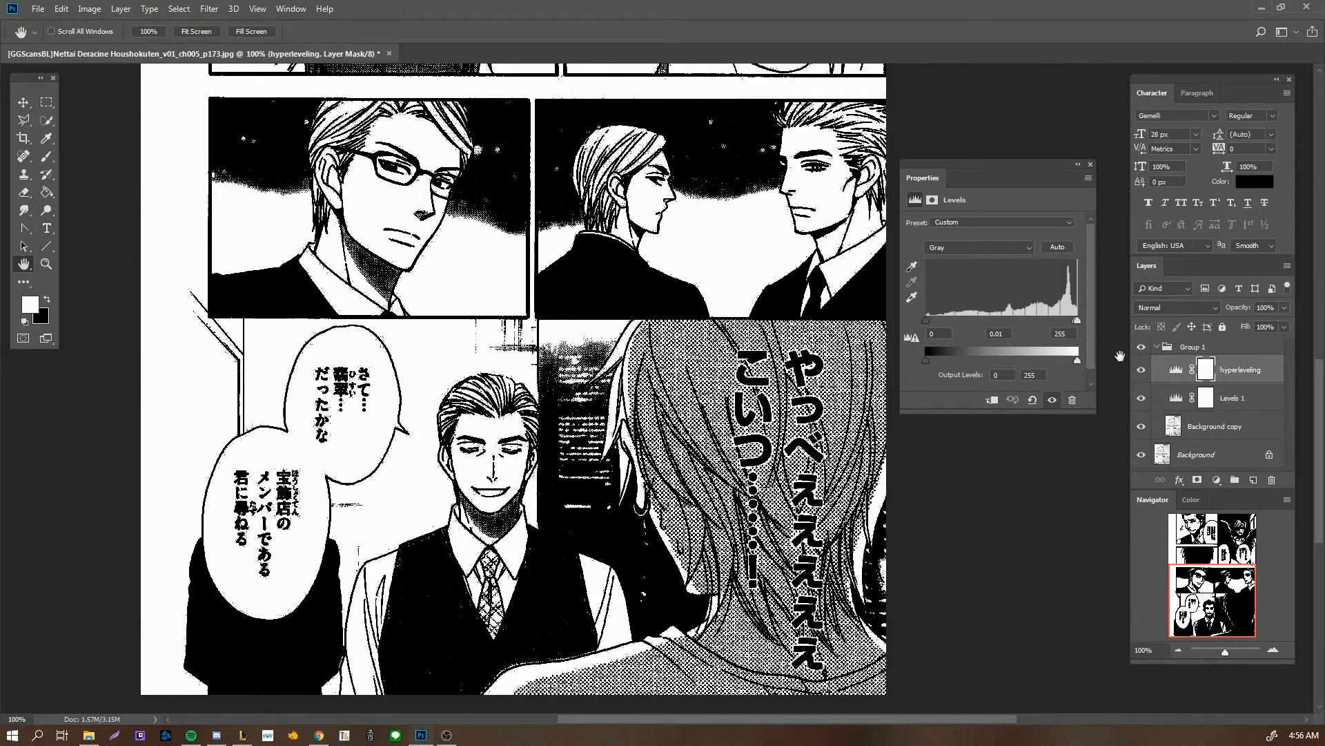
{"action": "left_click_drag", "start_coordinate": [1070, 320], "coordinate": [894, 289]}
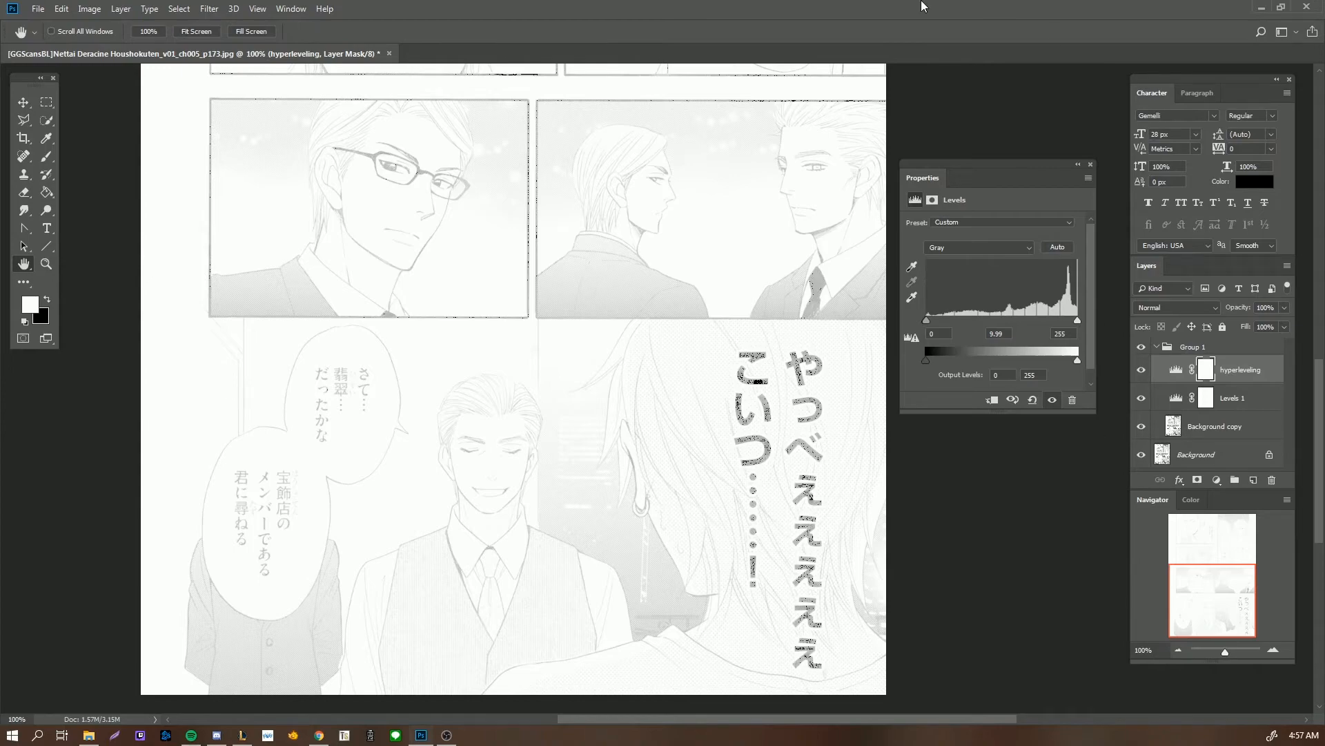
{"action": "scroll", "coordinate": [1104, 401], "scroll_direction": "up", "scroll_amount": 4}
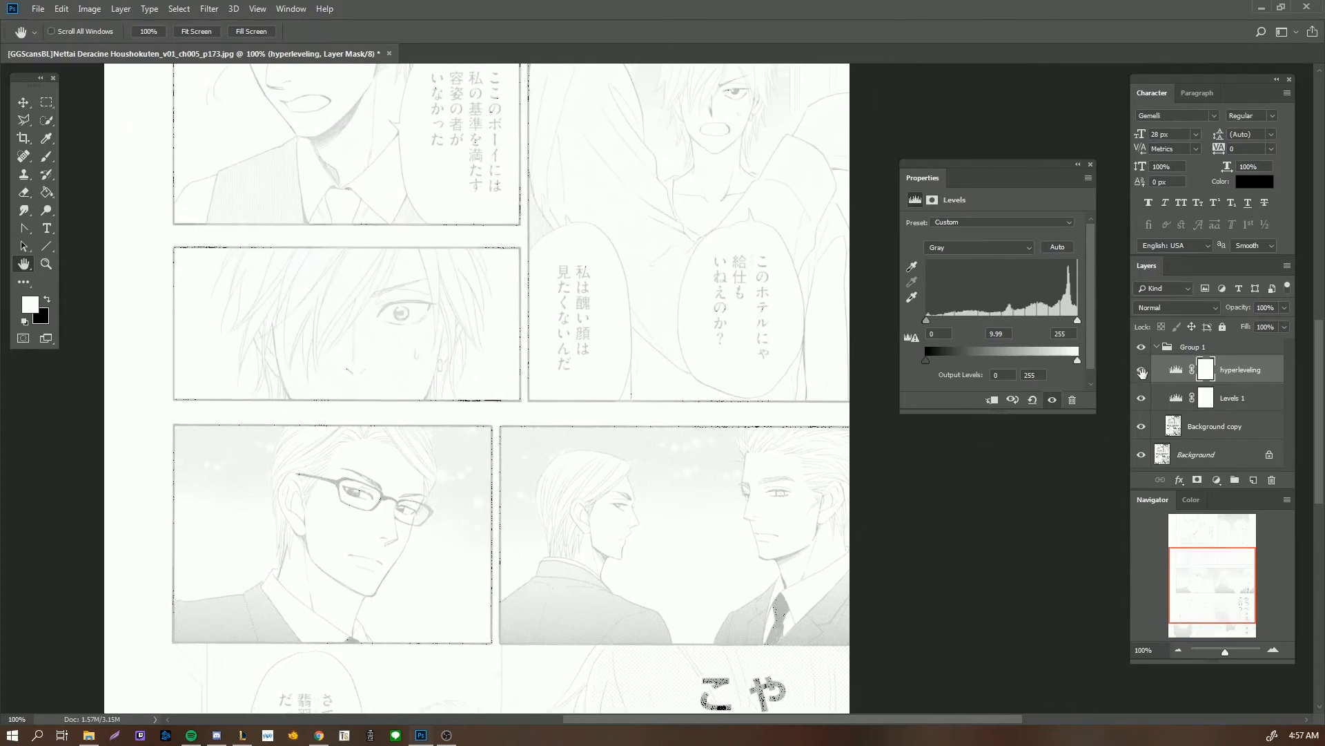
{"action": "left_click", "coordinate": [1140, 370]}
{"action": "left_click_drag", "start_coordinate": [711, 548], "coordinate": [677, 364]}
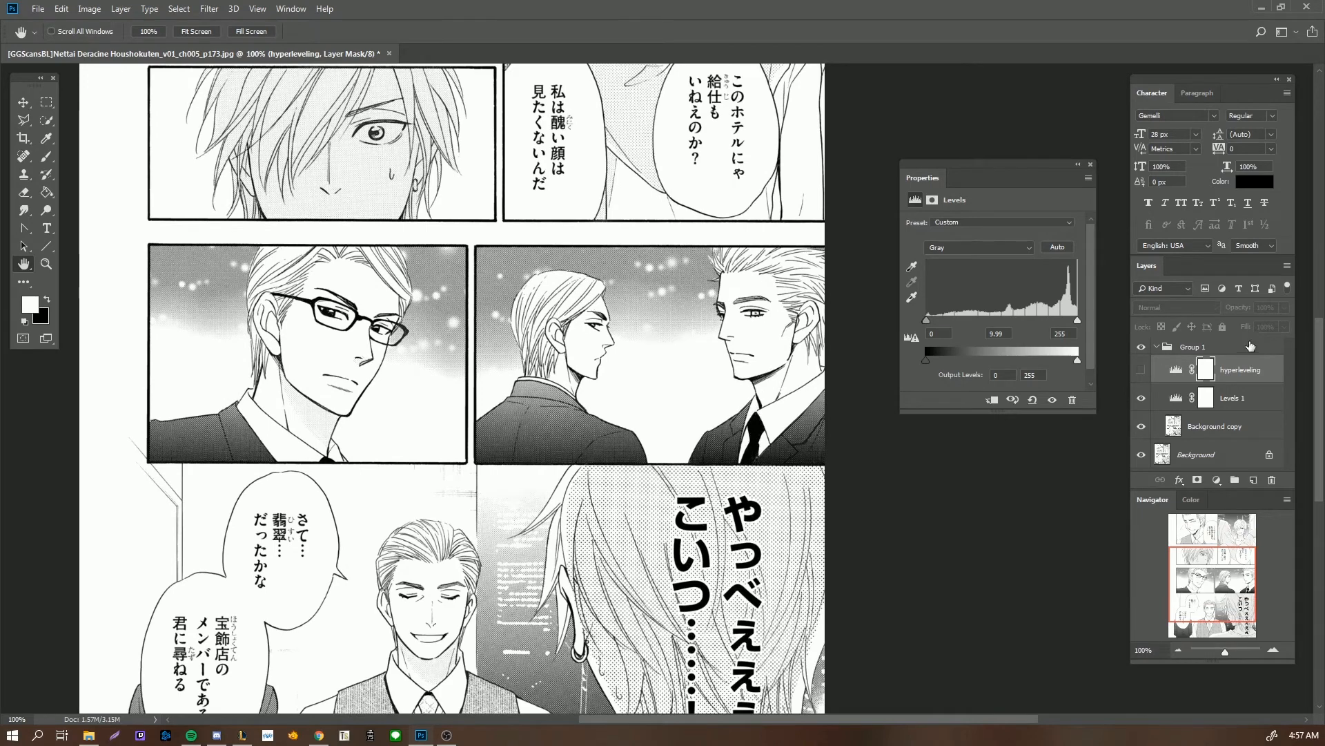
Step: Show the hyperleveling layer and set the shadow input level of Levels 1 to 10
{"action": "left_click", "coordinate": [1141, 370]}
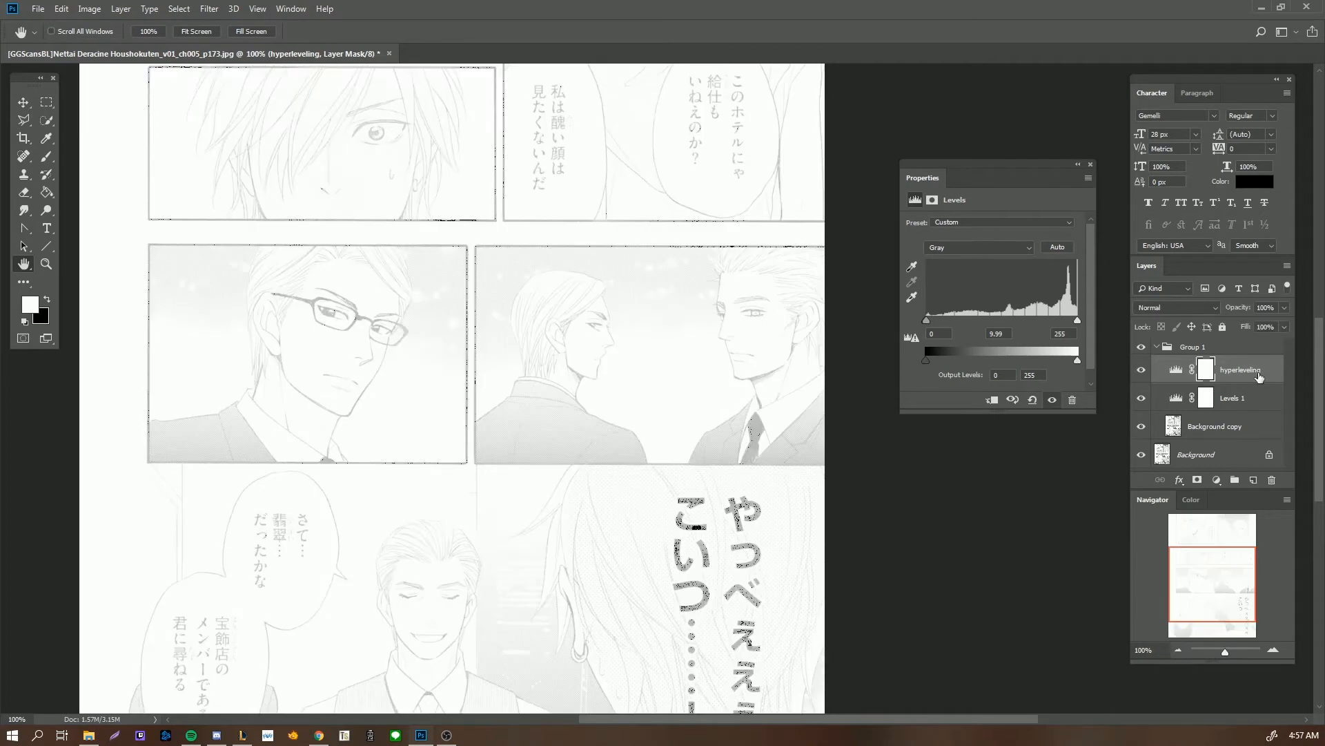
{"action": "left_click_drag", "start_coordinate": [771, 431], "coordinate": [776, 390]}
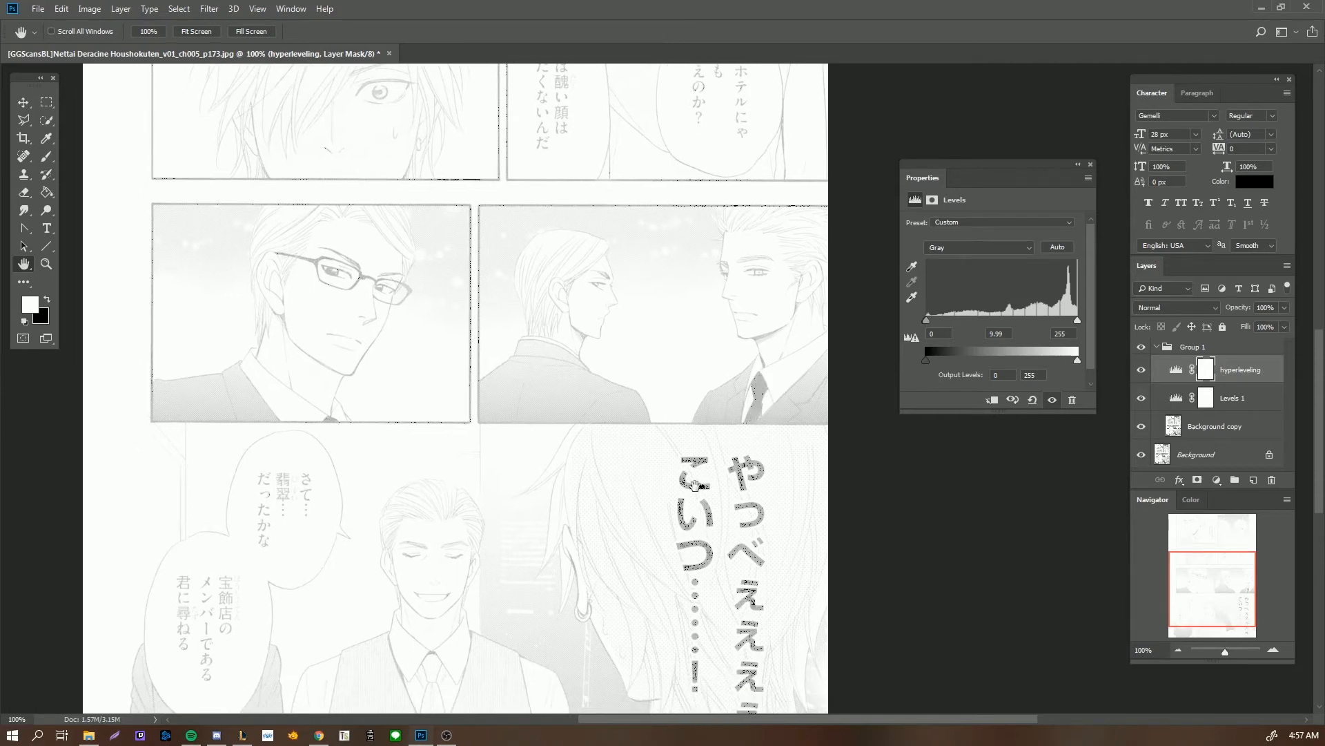
{"action": "left_click", "coordinate": [1167, 400]}
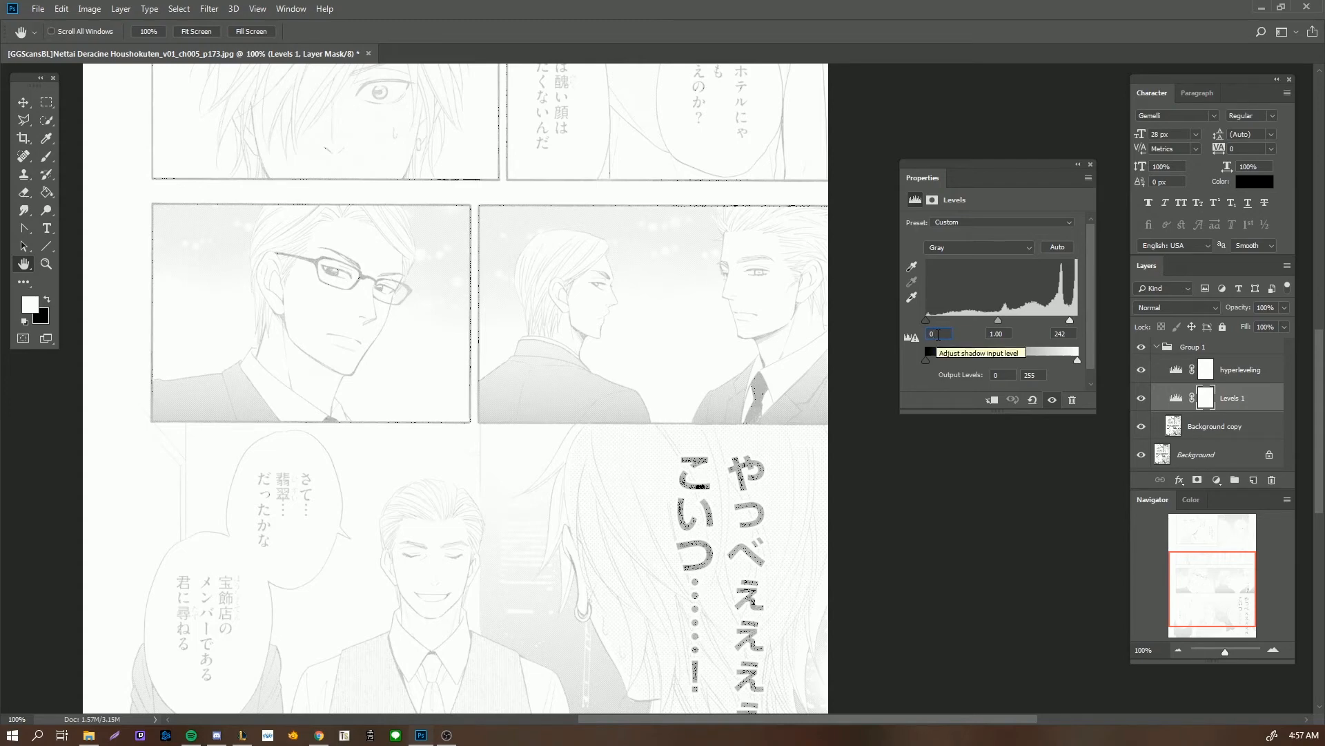
{"action": "key", "text": "Up"}
{"action": "key", "text": "Up"}
{"action": "key", "text": "Up"}
{"action": "key", "text": "Up"}
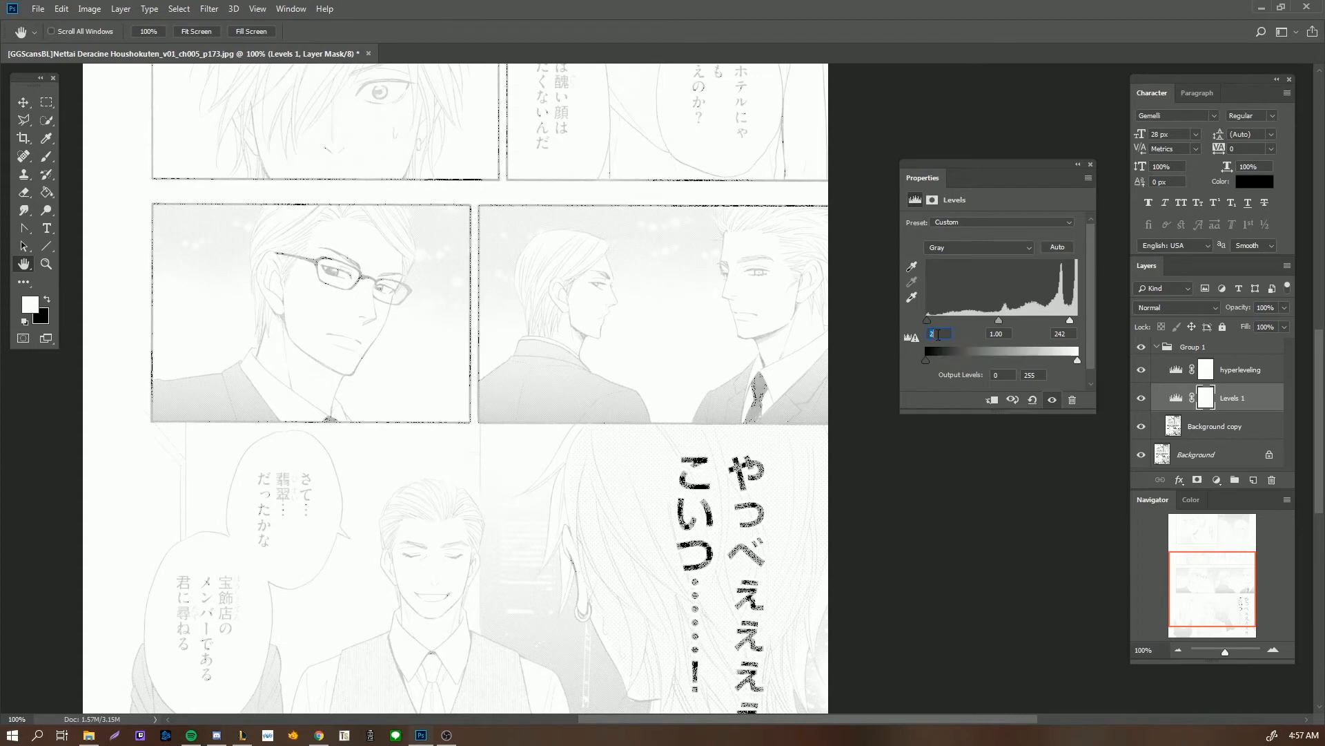
{"action": "key", "text": "Up"}
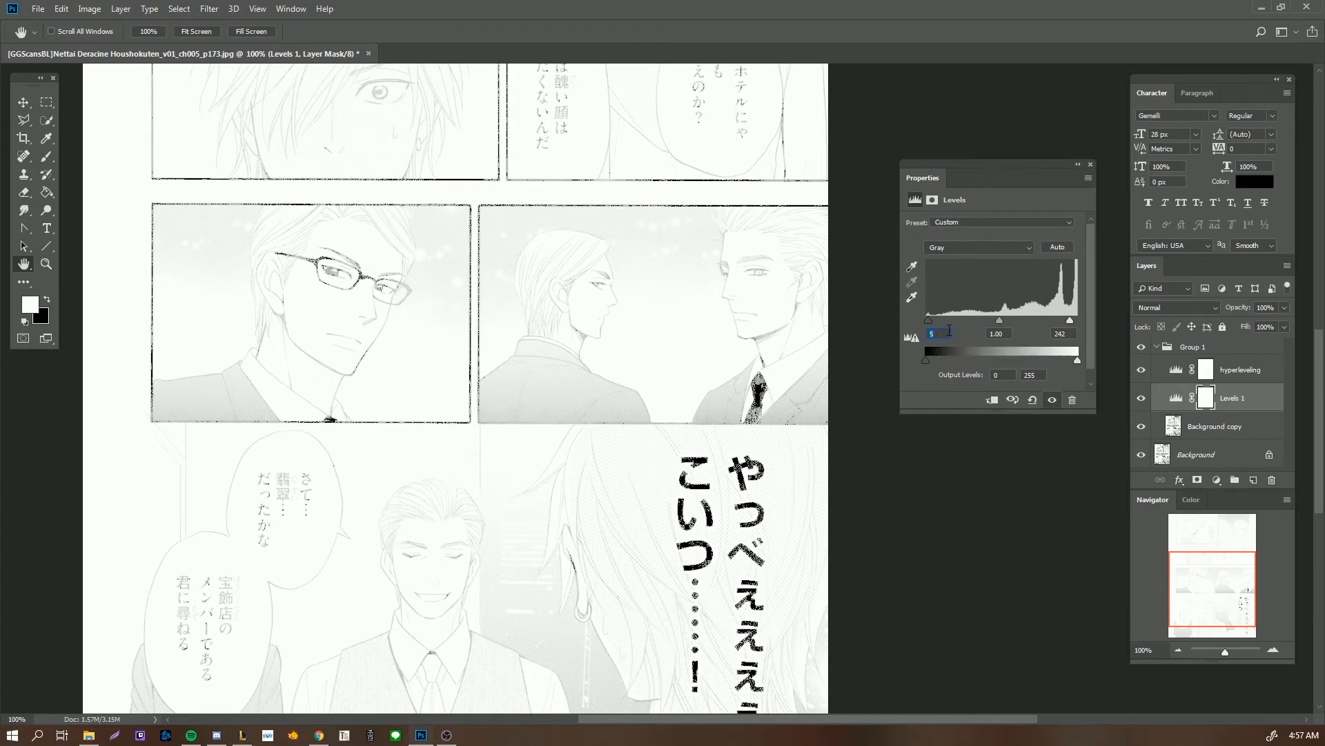
{"action": "key", "text": "Up"}
{"action": "key", "text": "Up"}
{"action": "key", "text": "Up"}
{"action": "key", "text": "Up"}
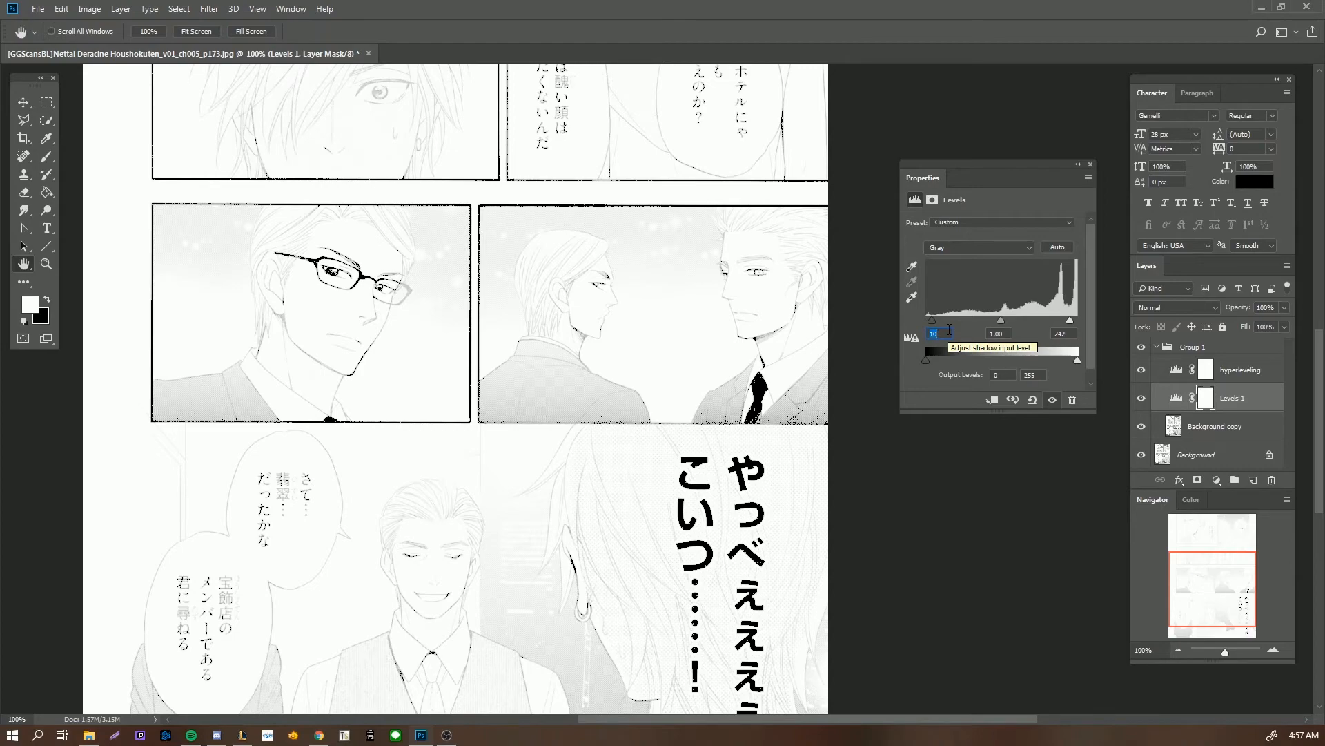
Step: Hide the hyperleveling layer and compare the page's blacks and shading with Levels 1 switched on and off
{"action": "left_click", "coordinate": [1139, 371]}
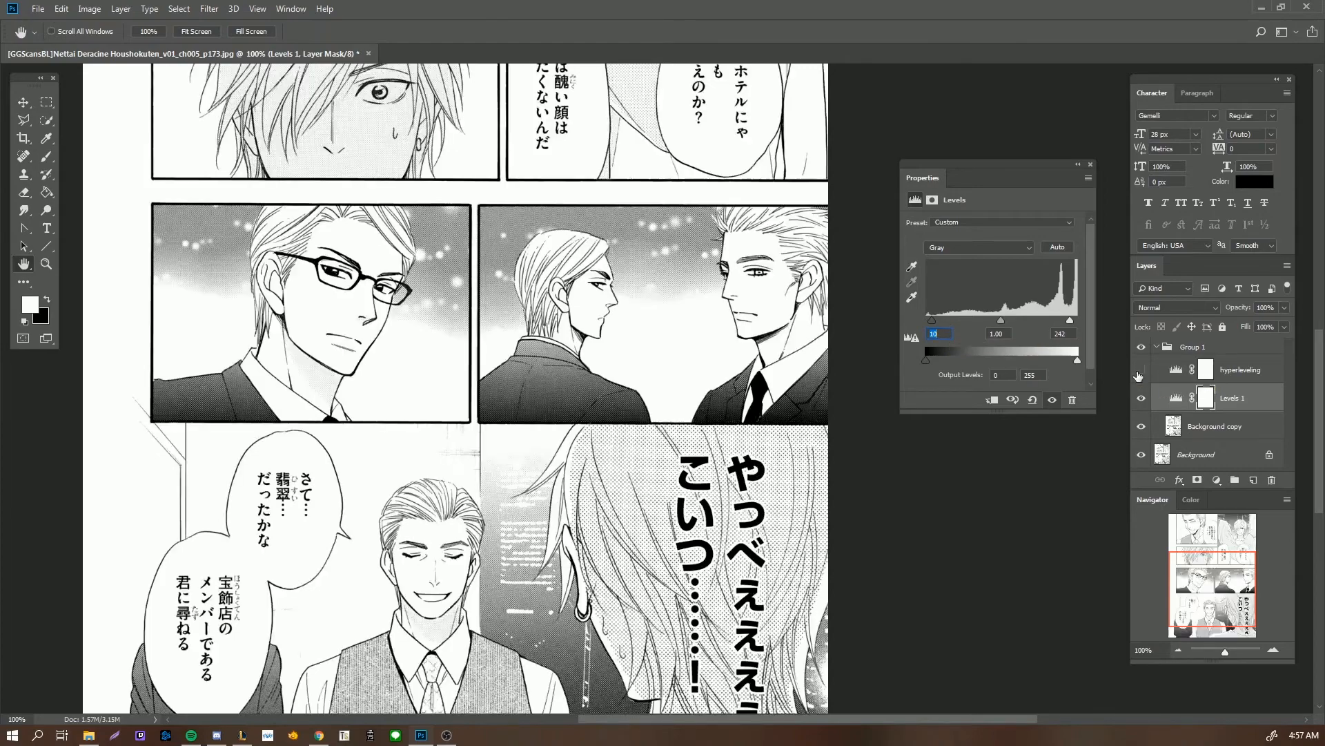
{"action": "left_click", "coordinate": [1143, 399]}
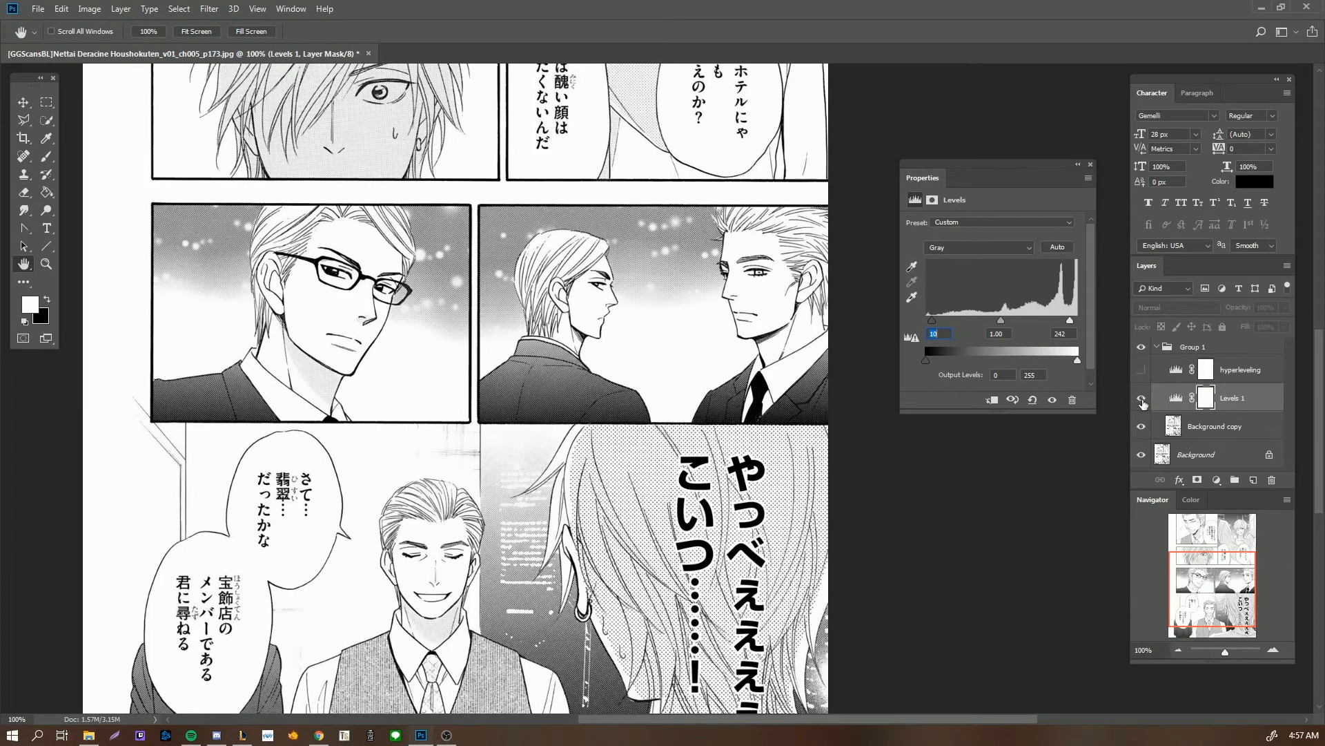
{"action": "left_click", "coordinate": [1142, 401]}
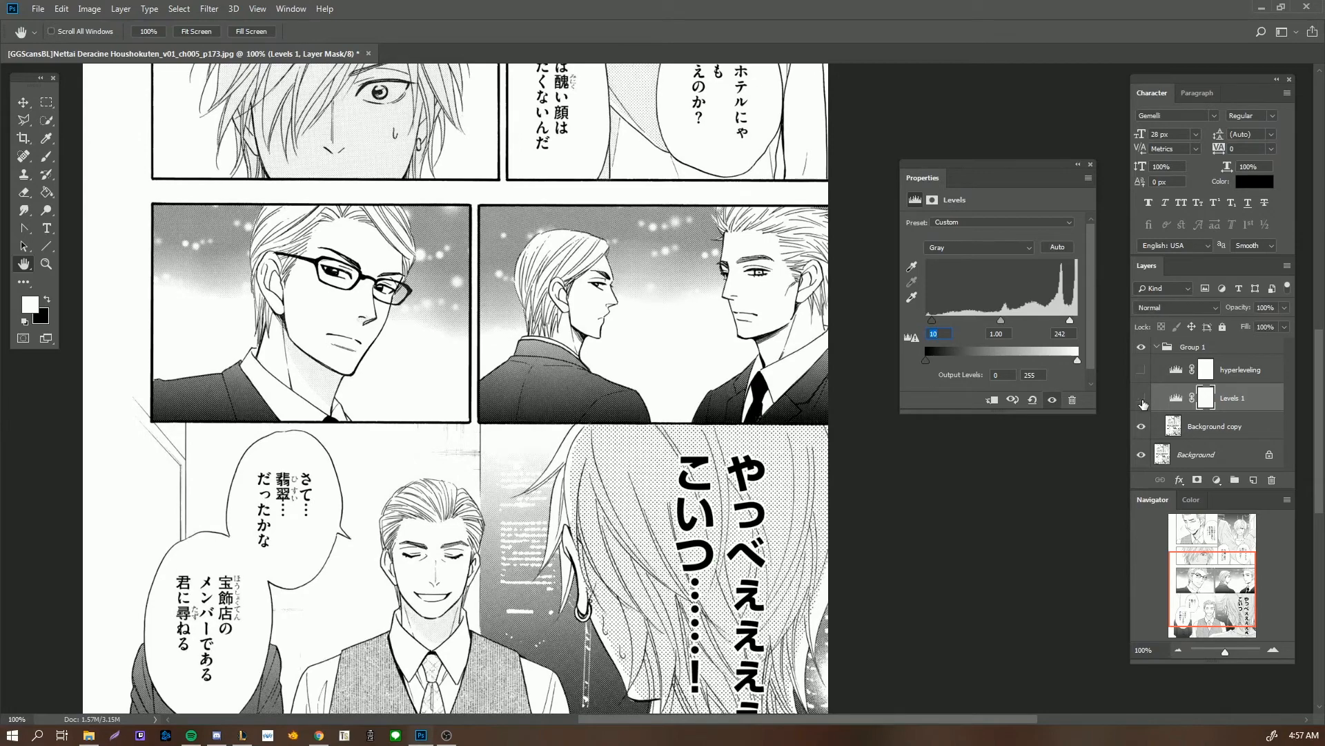
{"action": "left_click", "coordinate": [1143, 400]}
{"action": "scroll", "coordinate": [817, 367], "scroll_direction": "up", "scroll_amount": 6}
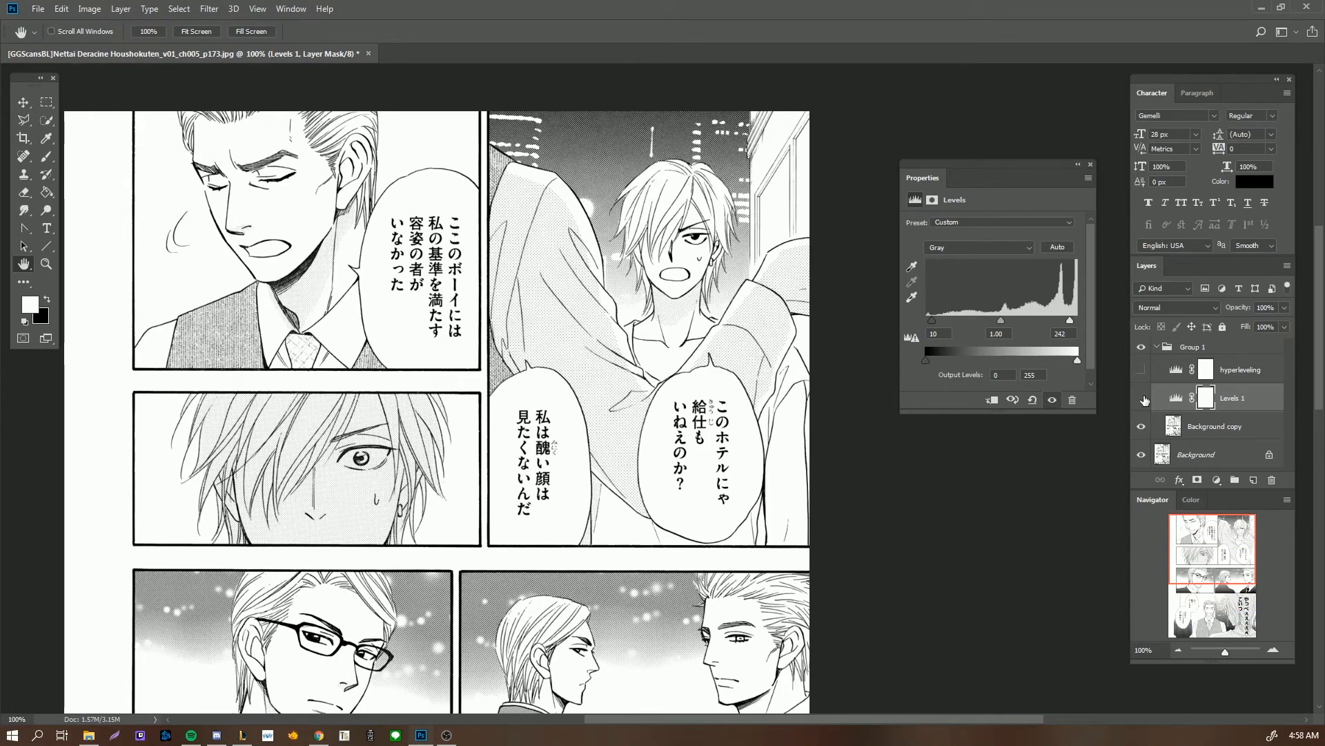
{"action": "left_click", "coordinate": [1143, 399]}
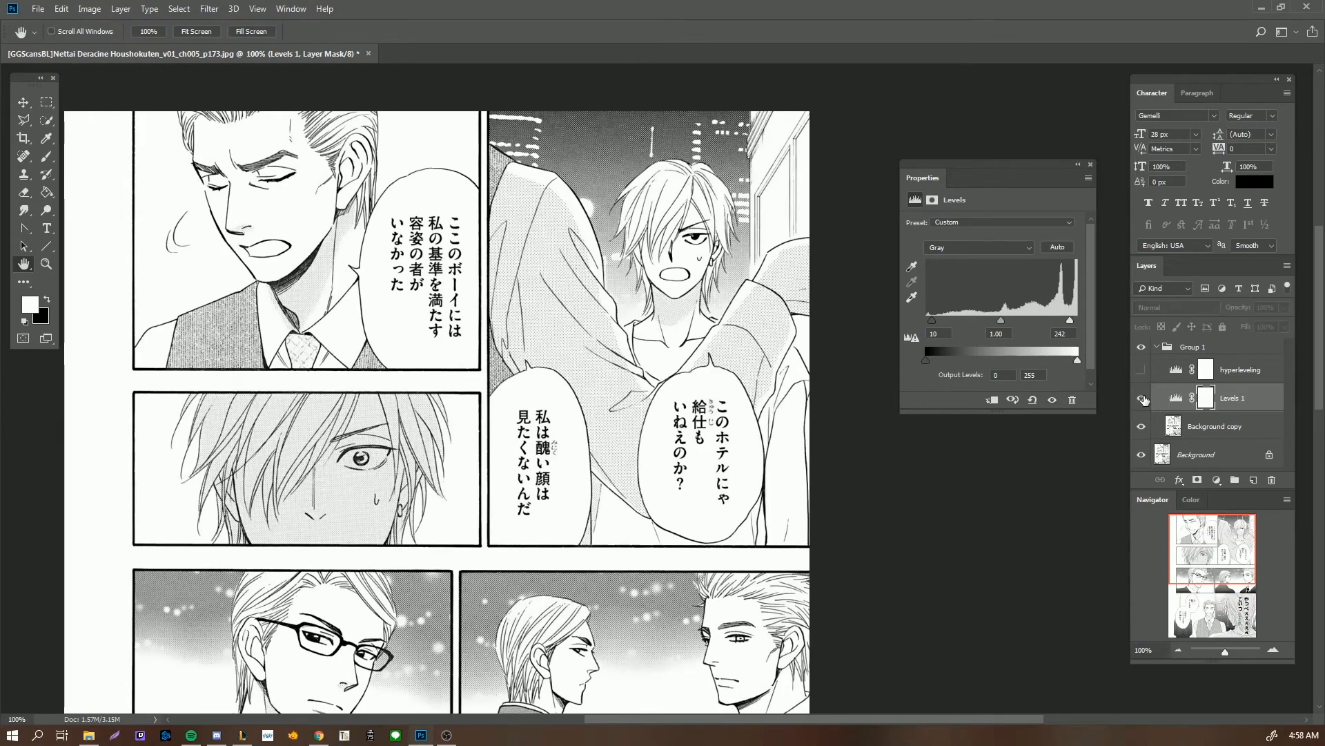
{"action": "left_click", "coordinate": [1143, 400]}
{"action": "left_click", "coordinate": [1143, 400]}
{"action": "left_click", "coordinate": [1143, 400]}
{"action": "scroll", "coordinate": [487, 373], "scroll_direction": "down", "scroll_amount": 10}
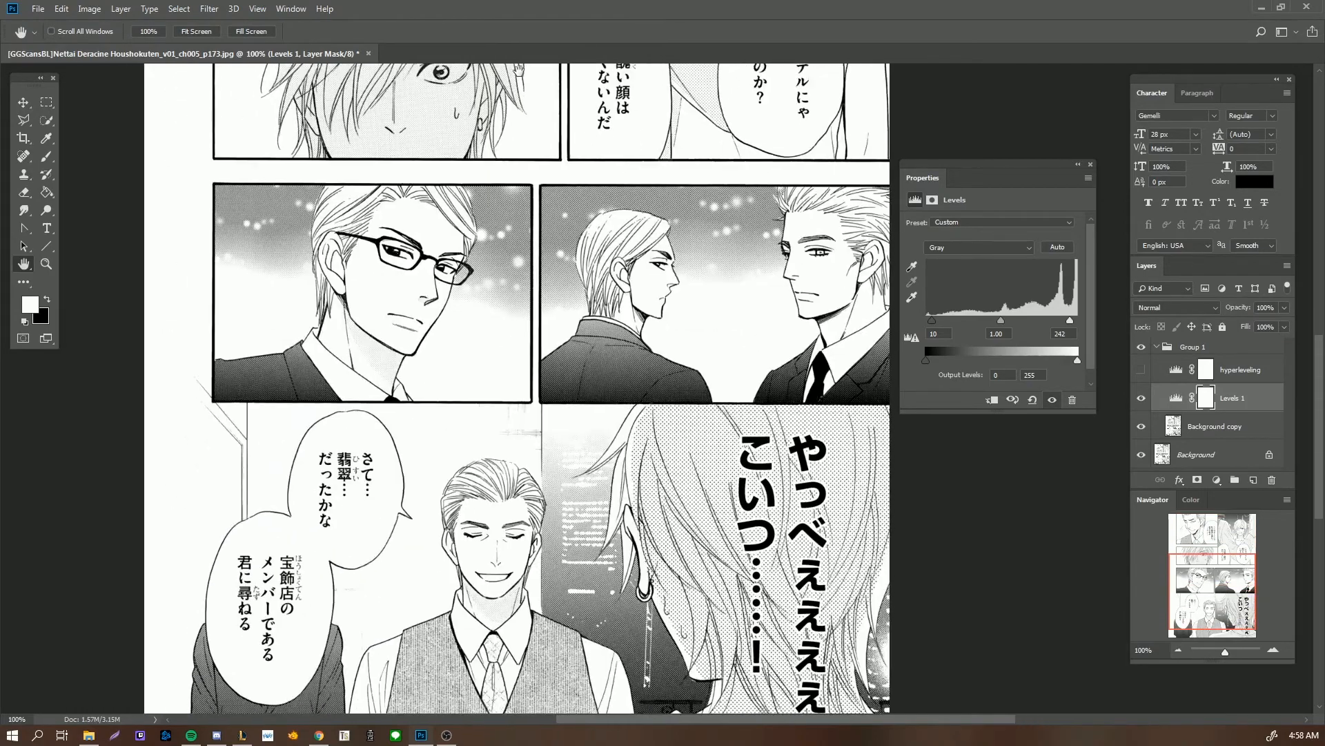
{"action": "scroll", "coordinate": [607, 357], "scroll_direction": "up", "scroll_amount": 5}
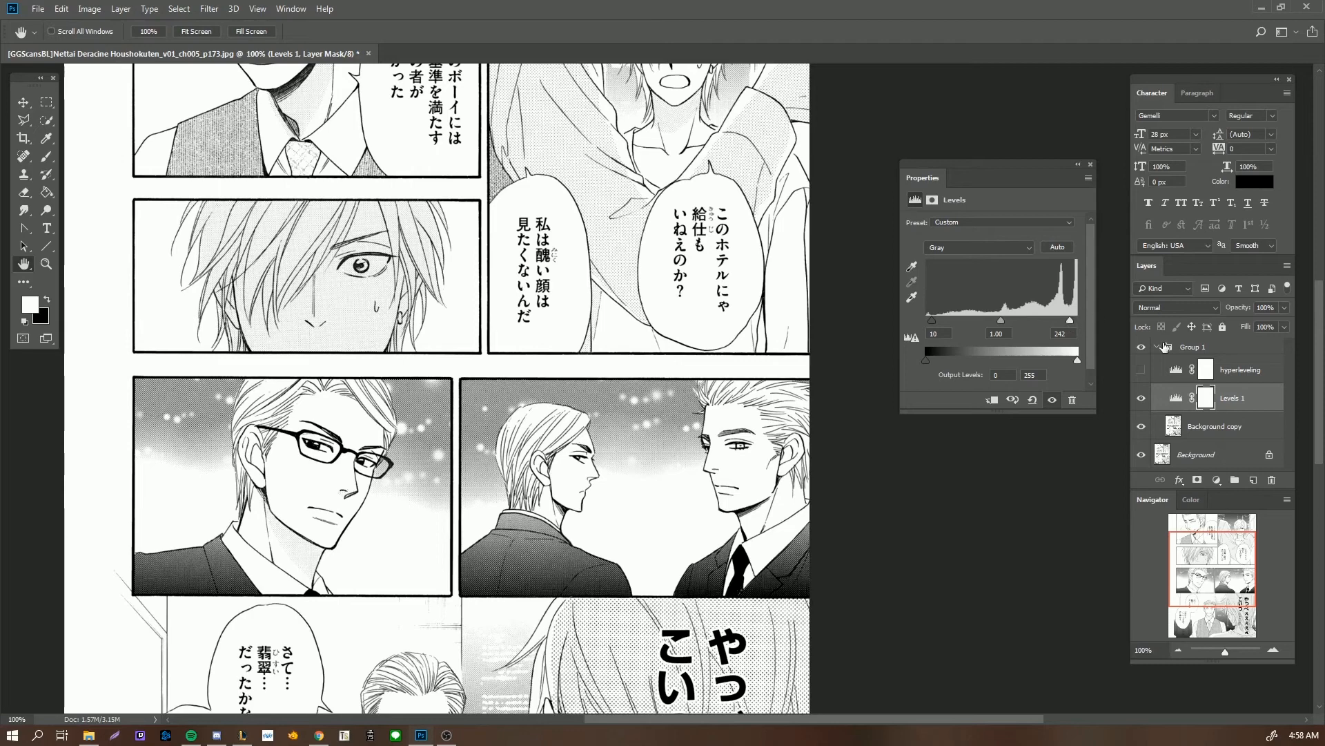
Step: Show the hyperleveling layer and set its midtone input level to 0.01
{"action": "left_click", "coordinate": [1140, 371]}
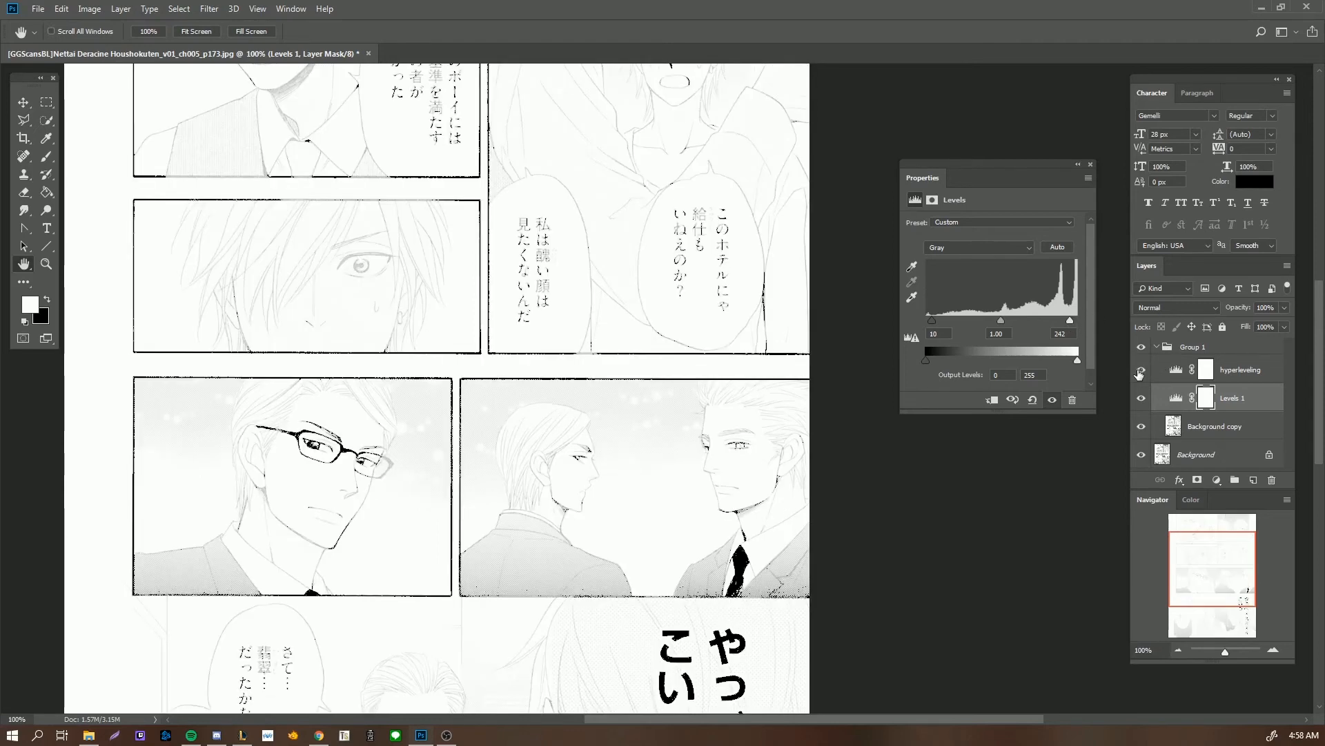
{"action": "left_click", "coordinate": [1162, 374]}
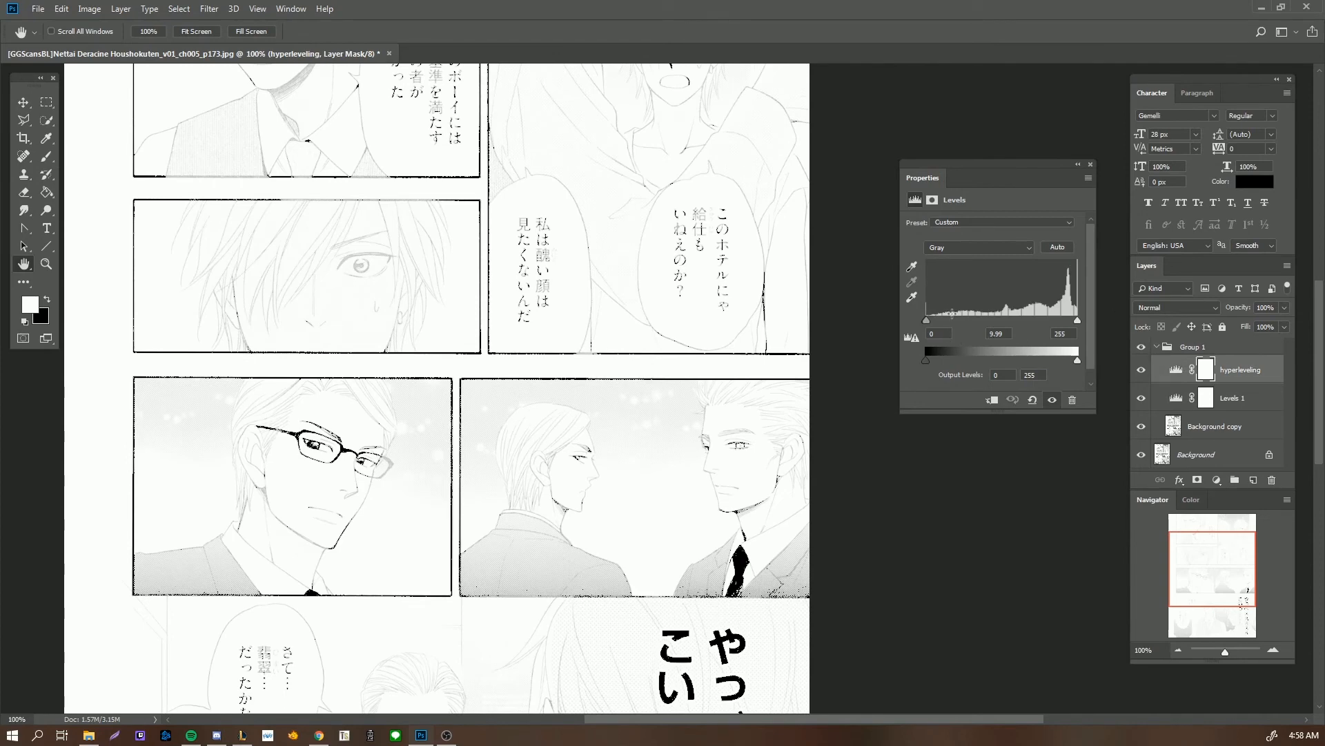
{"action": "left_click_drag", "start_coordinate": [941, 321], "coordinate": [1107, 322]}
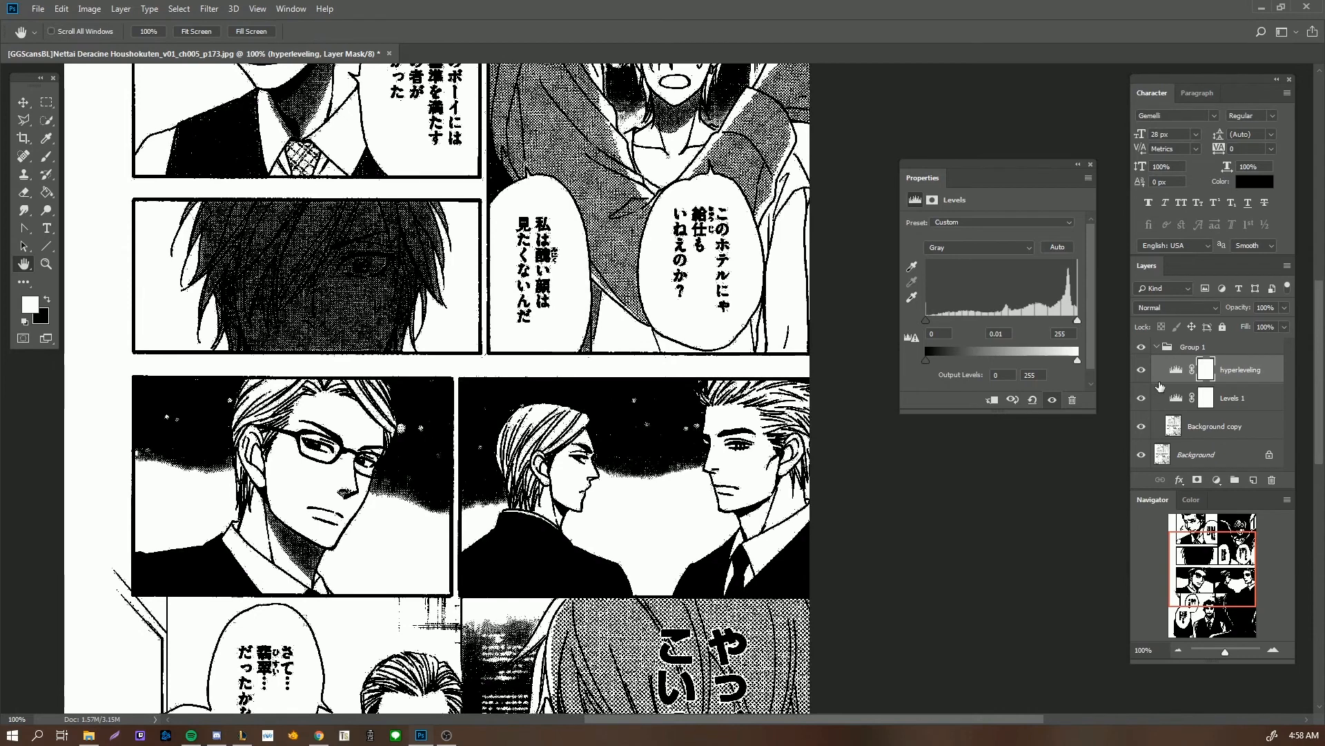
Step: Hide the hyperleveling layer and paint out the text in the upper panel's rightmost speech bubble on Background copy with a white 55 px brush
{"action": "left_click", "coordinate": [1200, 431]}
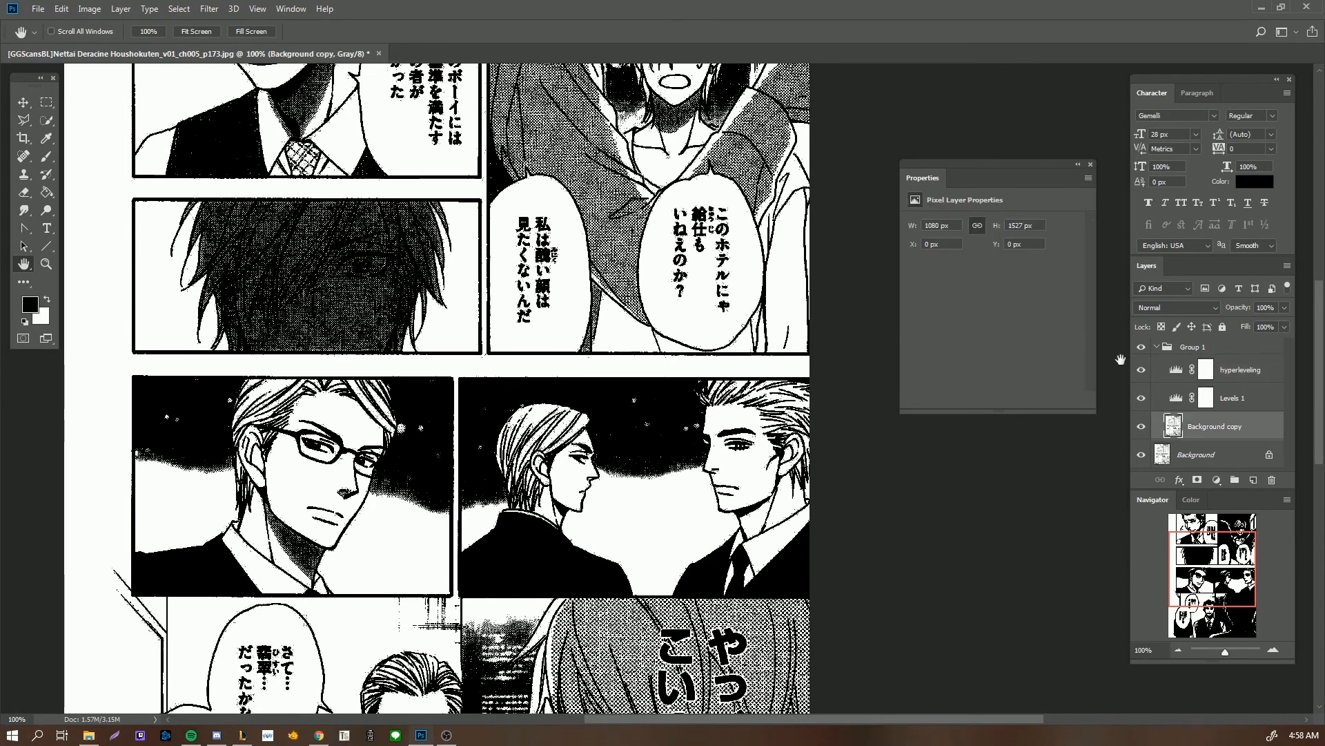
{"action": "left_click", "coordinate": [1142, 370]}
{"action": "scroll", "coordinate": [606, 311], "scroll_direction": "up", "scroll_amount": 5}
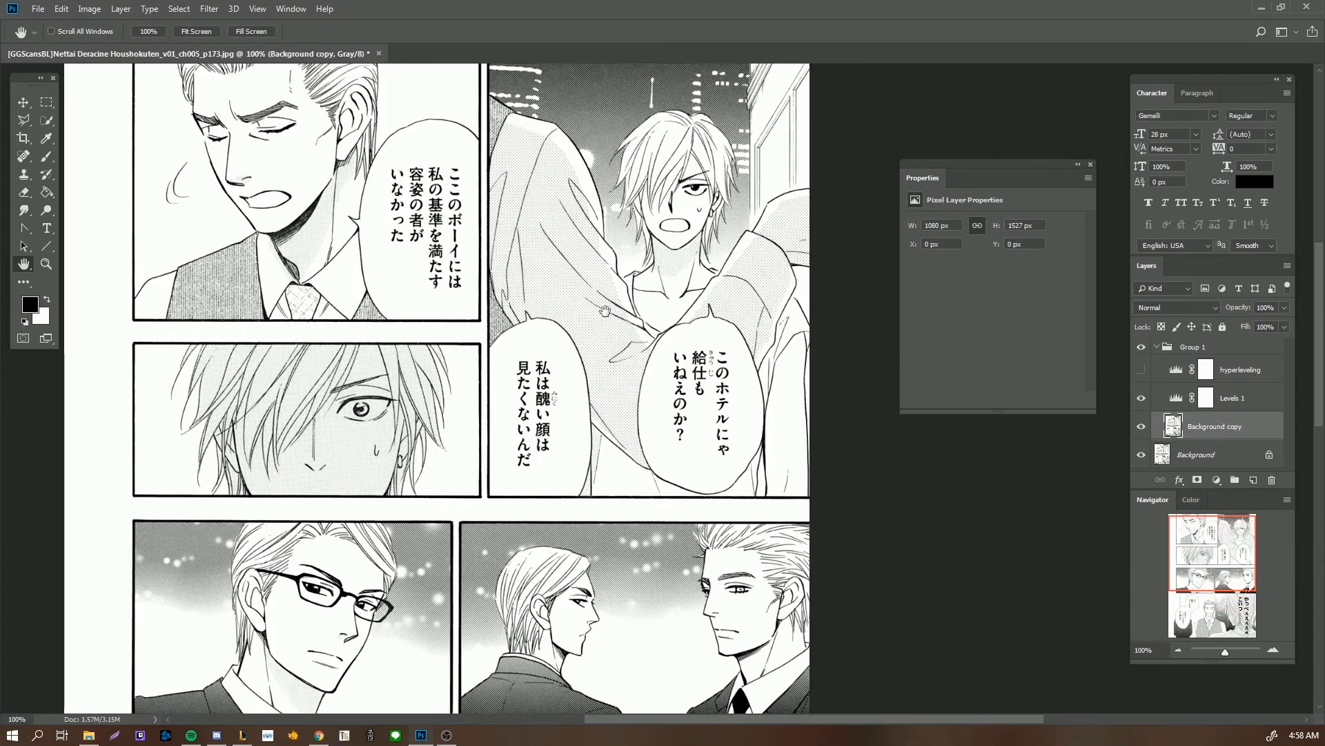
{"action": "key", "text": "b"}
{"action": "key", "text": "x"}
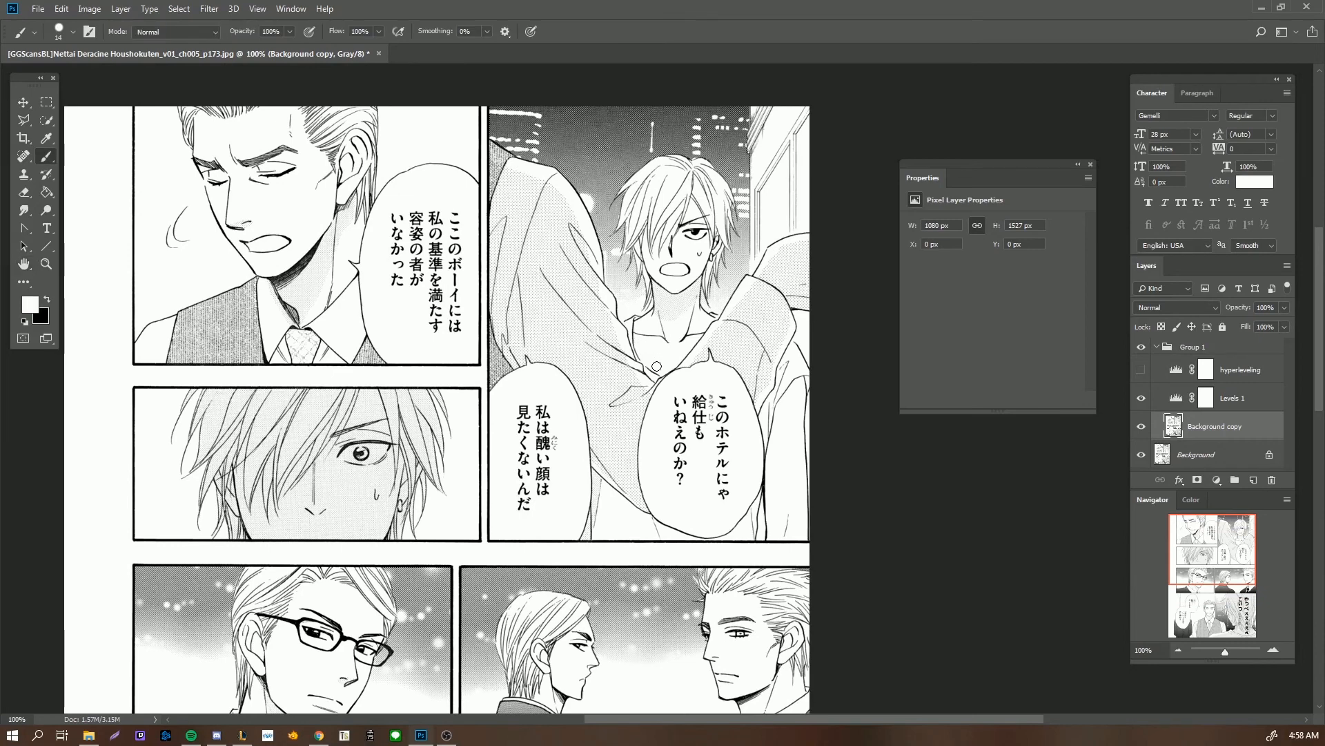
{"action": "right_click", "coordinate": [796, 457]}
{"action": "left_click_drag", "start_coordinate": [876, 491], "coordinate": [894, 492]}
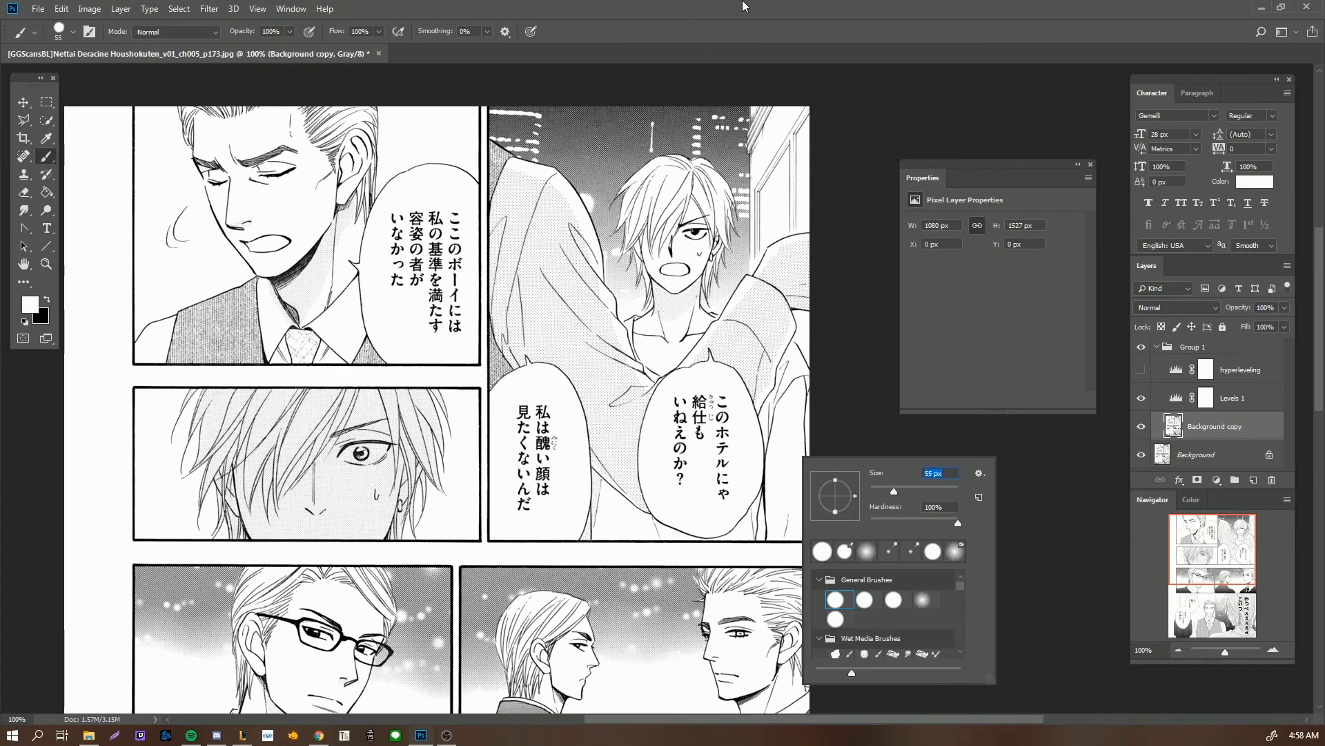
{"action": "key", "text": "Return"}
{"action": "mouse_move", "coordinate": [705, 381]}
{"action": "left_mouse_down"}
{"action": "mouse_move", "coordinate": [687, 403]}
{"action": "mouse_move", "coordinate": [689, 474]}
{"action": "mouse_move", "coordinate": [708, 459]}
{"action": "mouse_move", "coordinate": [724, 403]}
{"action": "mouse_move", "coordinate": [705, 414]}
{"action": "mouse_move", "coordinate": [721, 483]}
{"action": "left_mouse_up"}
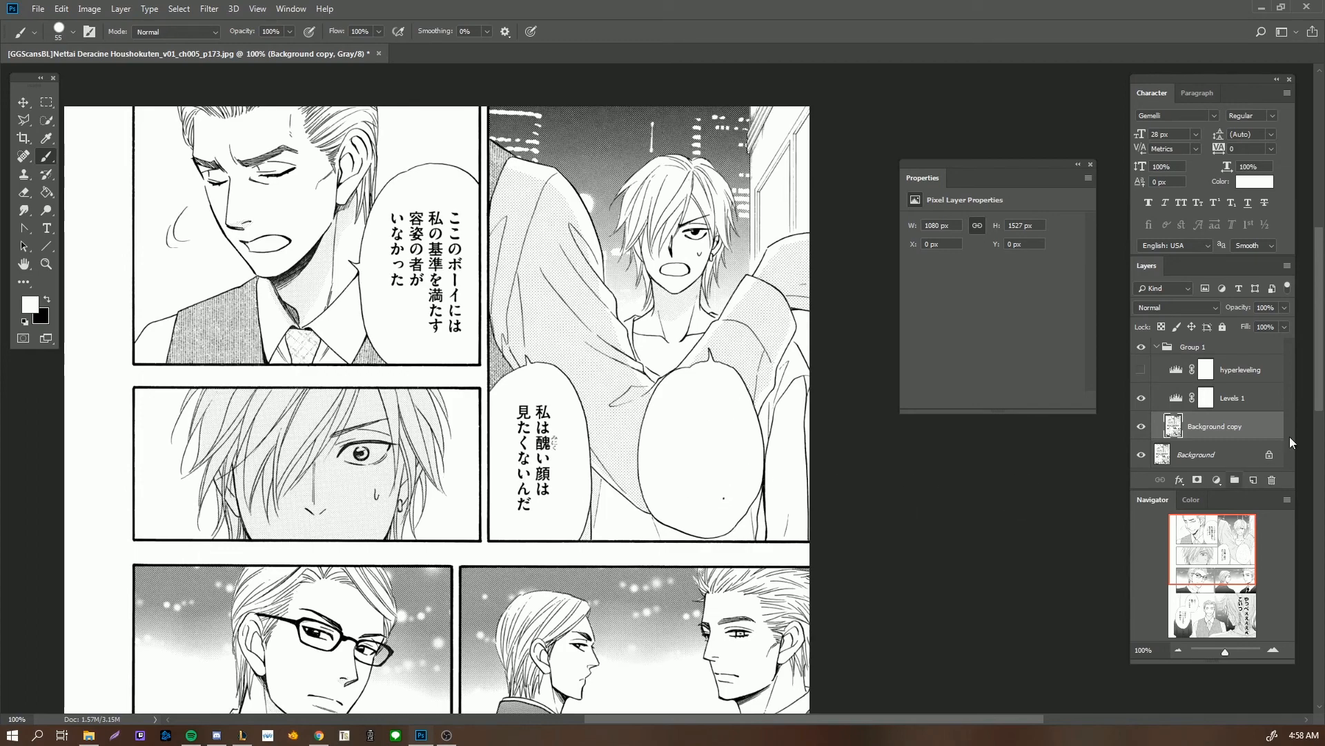
Step: Show the hyperleveling layer and paint out the text in the remaining upper speech bubbles and both bottom-panel bubbles in white
{"action": "left_click", "coordinate": [1139, 369]}
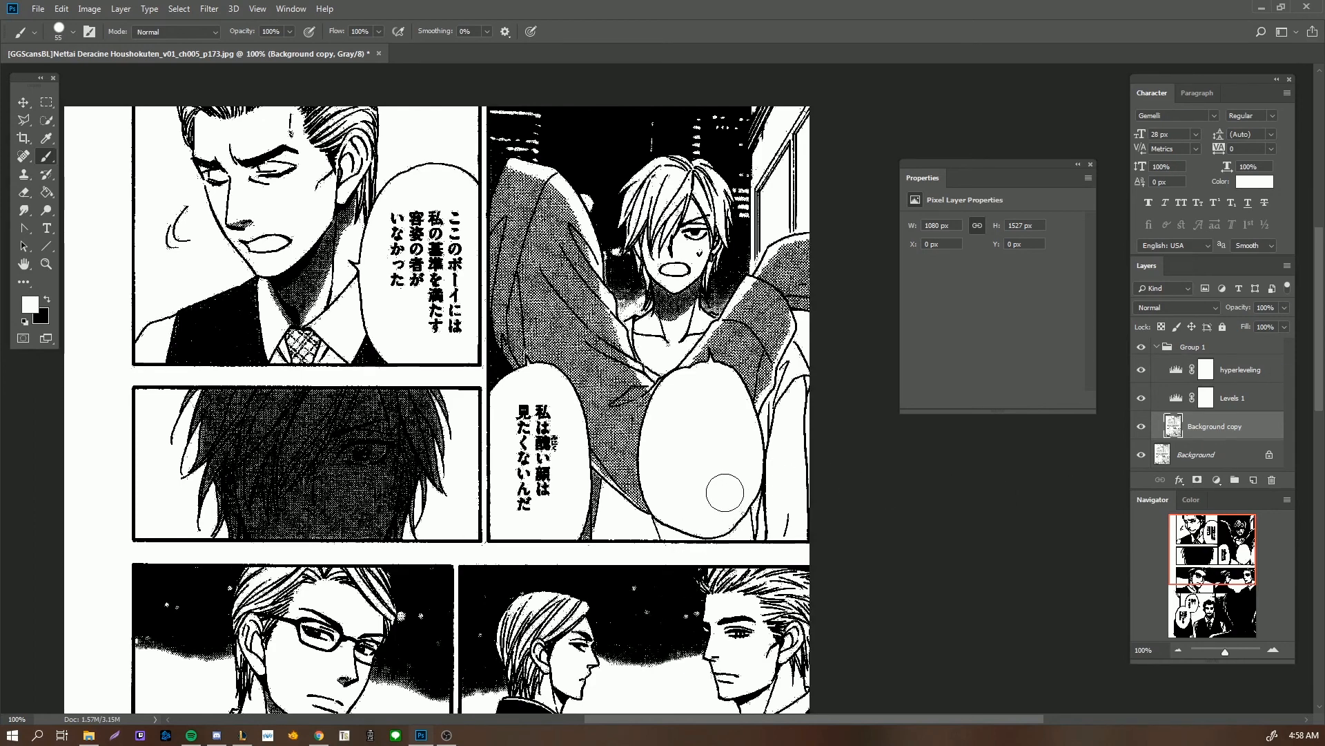
{"action": "mouse_move", "coordinate": [544, 406]}
{"action": "left_mouse_down"}
{"action": "mouse_move", "coordinate": [539, 495]}
{"action": "mouse_move", "coordinate": [522, 505]}
{"action": "mouse_move", "coordinate": [529, 398]}
{"action": "mouse_move", "coordinate": [523, 435]}
{"action": "left_mouse_up"}
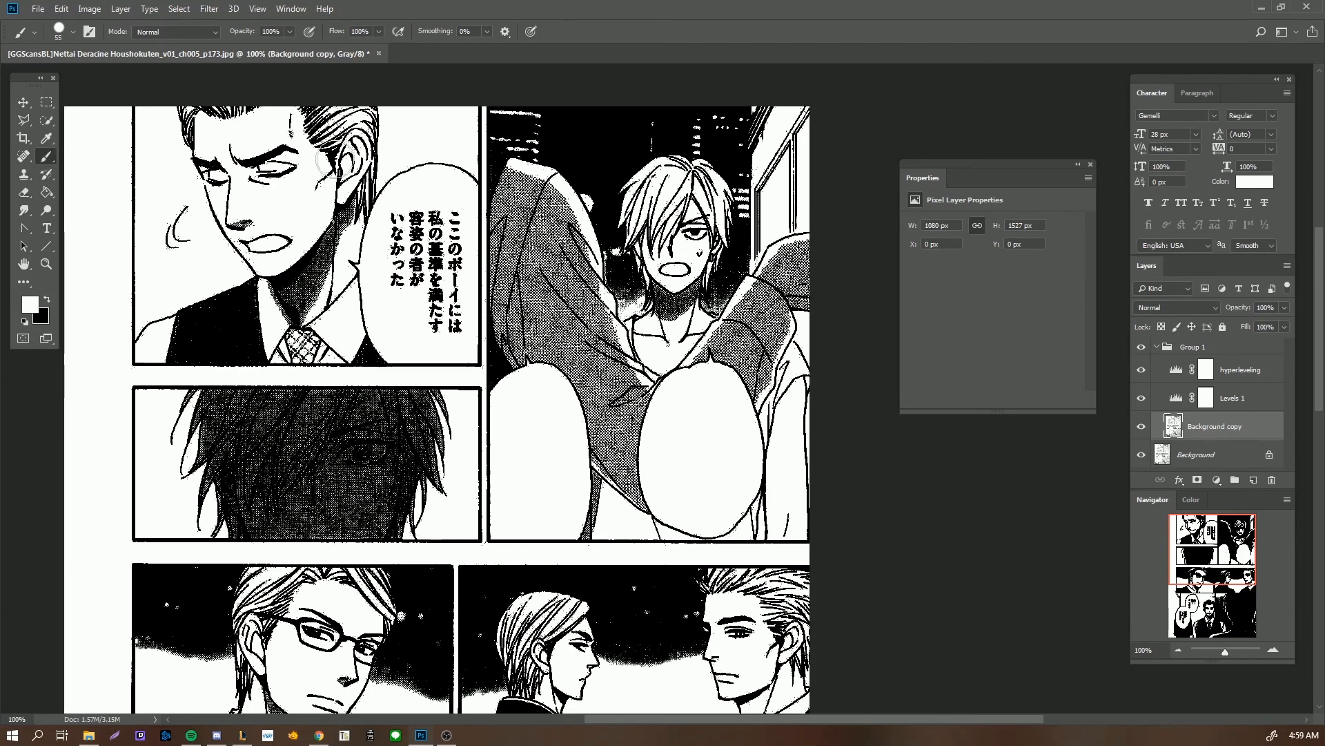
{"action": "mouse_move", "coordinate": [399, 214]}
{"action": "left_mouse_down"}
{"action": "mouse_move", "coordinate": [404, 262]}
{"action": "mouse_move", "coordinate": [431, 280]}
{"action": "mouse_move", "coordinate": [443, 207]}
{"action": "mouse_move", "coordinate": [448, 313]}
{"action": "mouse_move", "coordinate": [426, 317]}
{"action": "left_mouse_up"}
{"action": "scroll", "coordinate": [524, 287], "scroll_direction": "down", "scroll_amount": 10}
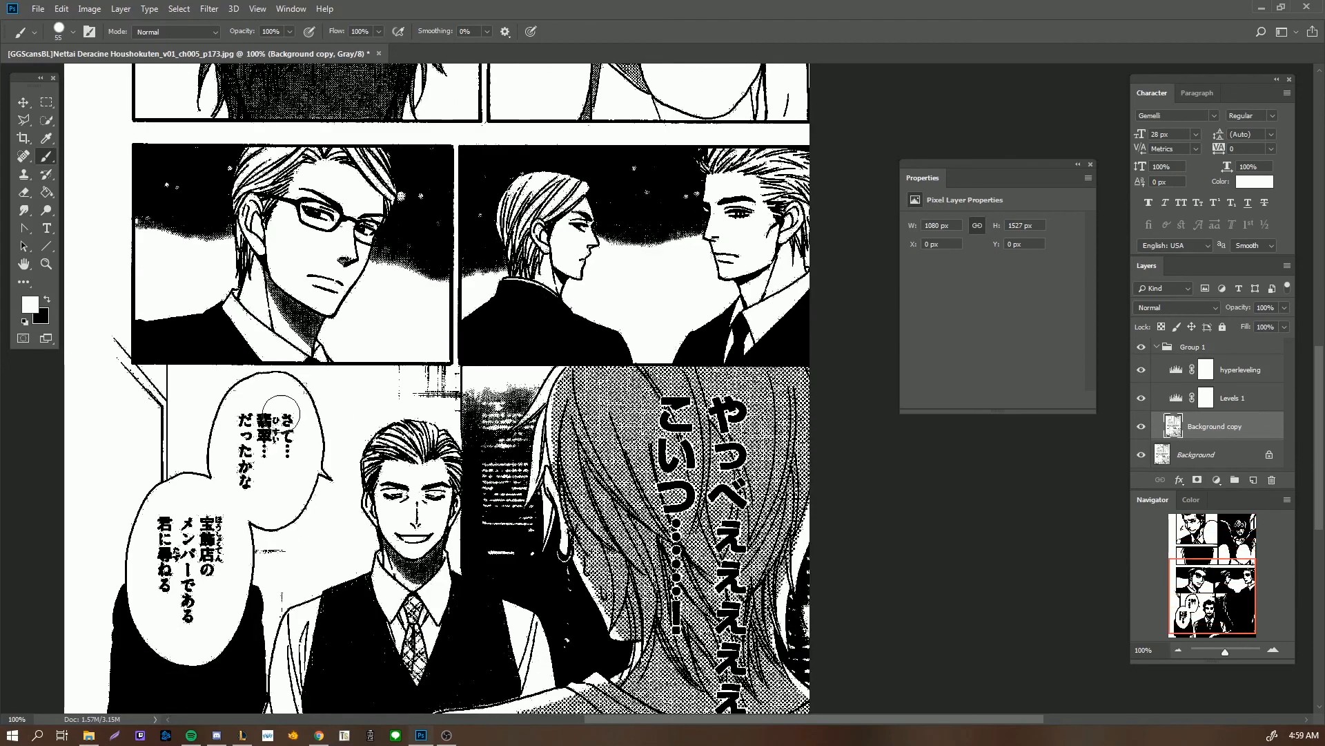
{"action": "mouse_move", "coordinate": [281, 415]}
{"action": "left_mouse_down"}
{"action": "mouse_move", "coordinate": [268, 467]}
{"action": "mouse_move", "coordinate": [267, 418]}
{"action": "mouse_move", "coordinate": [249, 479]}
{"action": "mouse_move", "coordinate": [218, 505]}
{"action": "mouse_move", "coordinate": [204, 580]}
{"action": "mouse_move", "coordinate": [178, 606]}
{"action": "mouse_move", "coordinate": [185, 532]}
{"action": "mouse_move", "coordinate": [165, 524]}
{"action": "mouse_move", "coordinate": [169, 582]}
{"action": "left_mouse_up"}
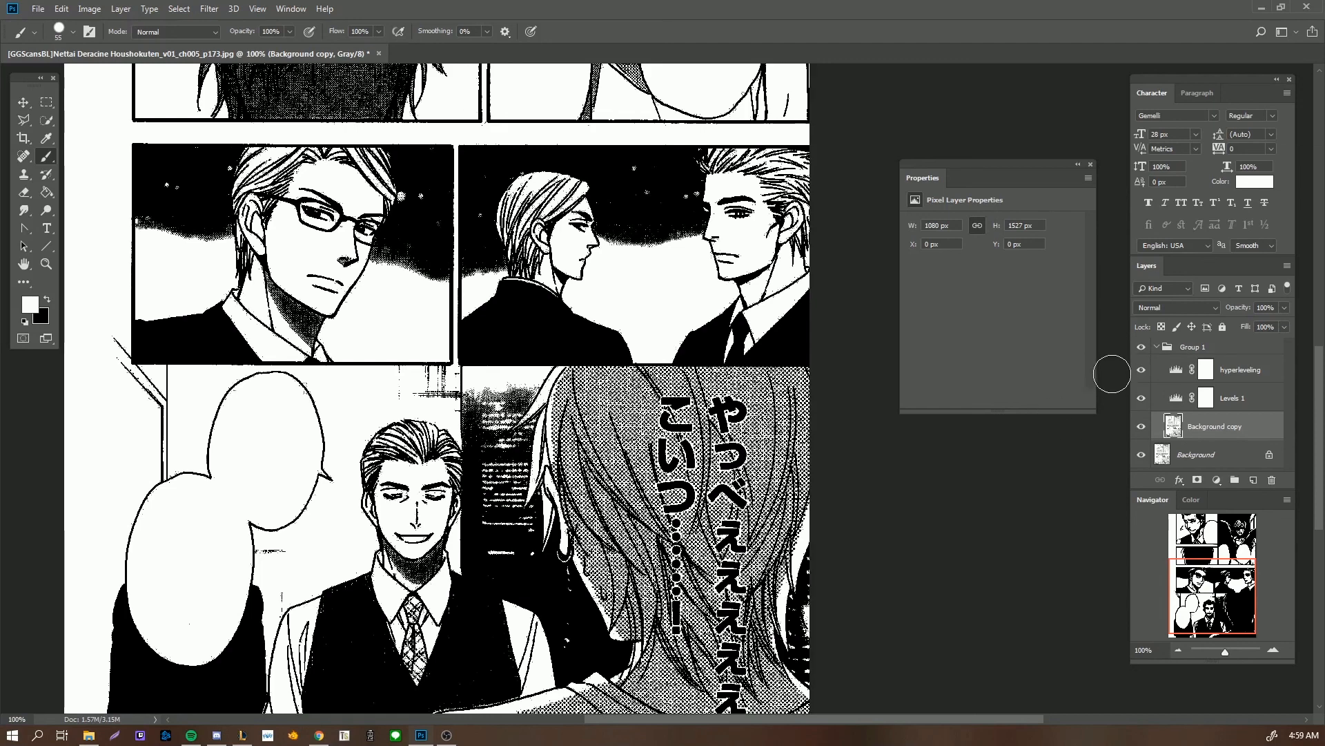
Step: Hide the hyperleveling layer and review the cleaned speech bubbles in the upper and middle panels
{"action": "left_click", "coordinate": [1141, 369]}
{"action": "key", "text": "g"}
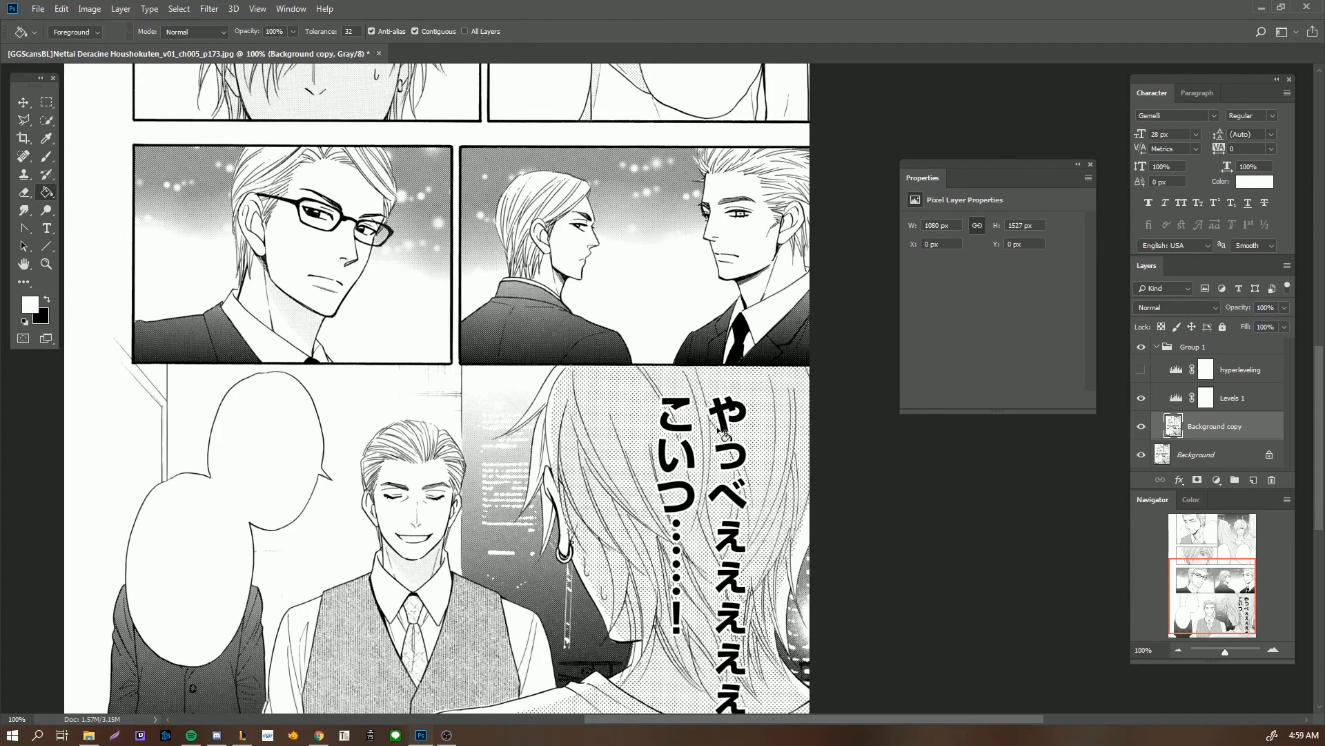
{"action": "key", "text": "h"}
{"action": "left_click_drag", "start_coordinate": [694, 453], "coordinate": [803, 331]}
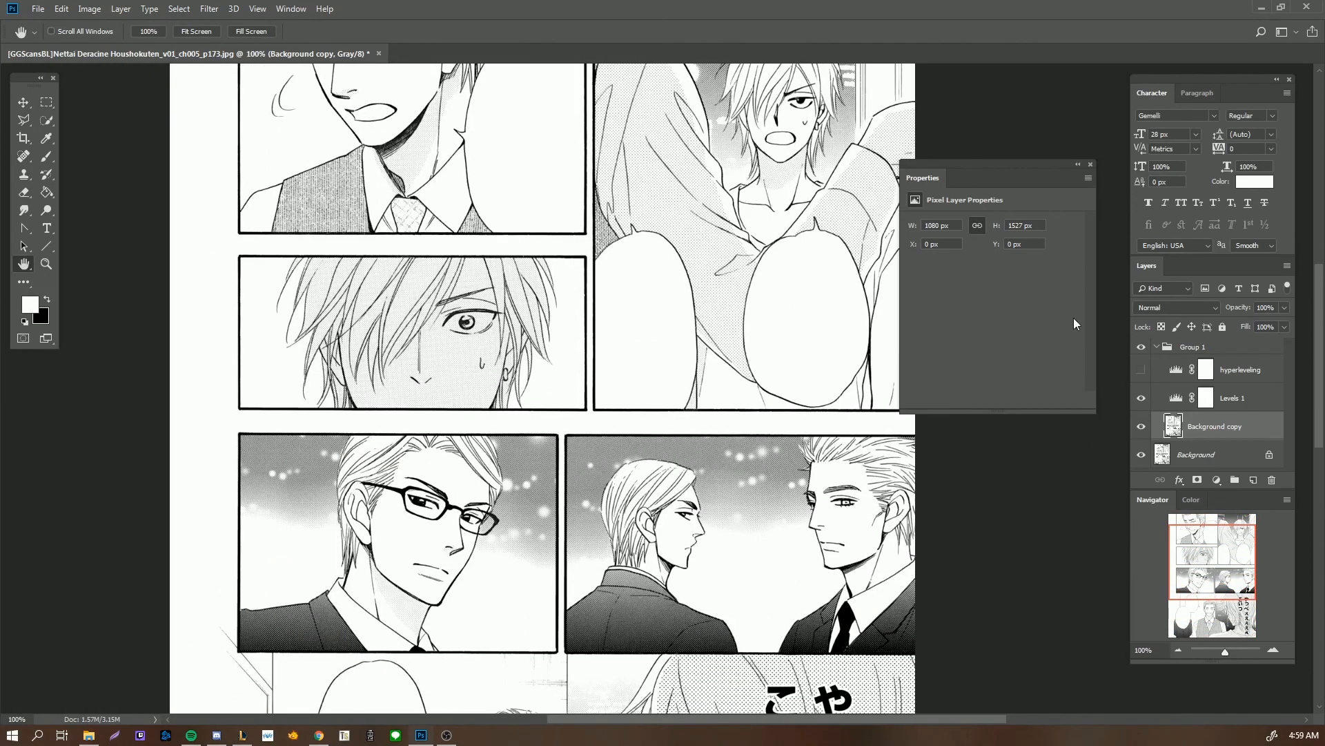